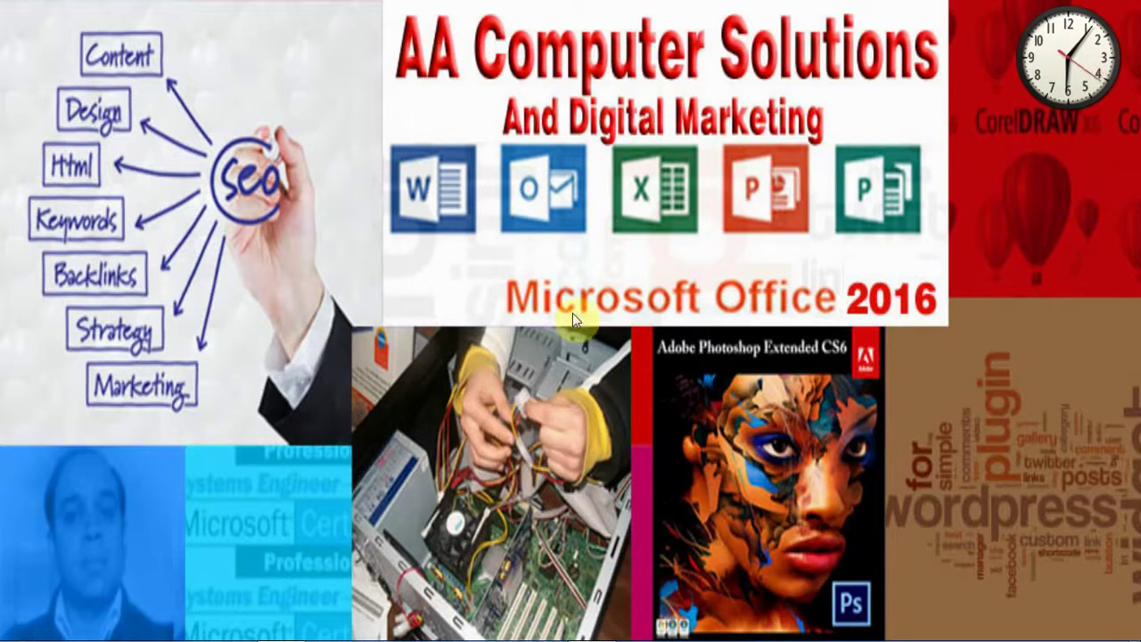
Bring up the Book1 workbook and magnify the sheet to 250% zoom
mouse_move(294, 639)
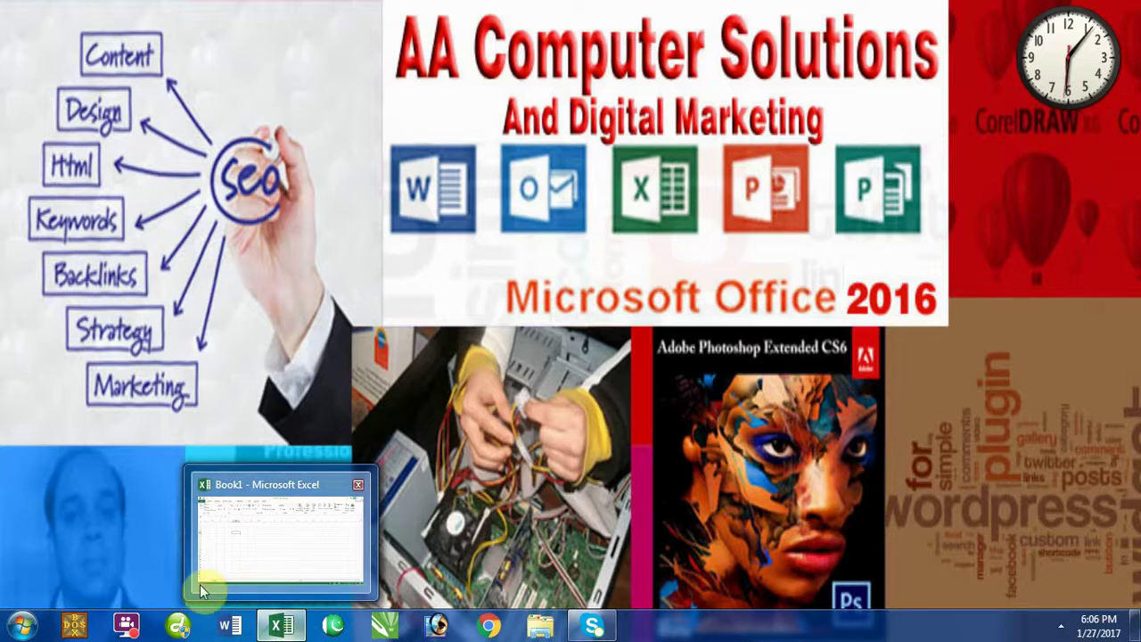
left_click(299, 626)
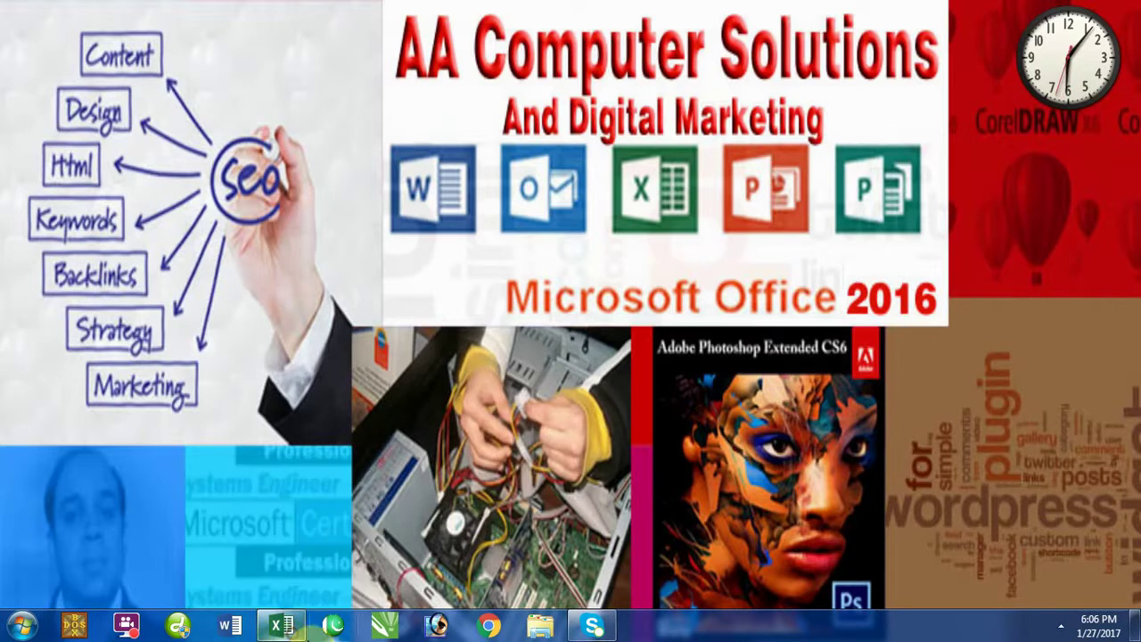
left_click(299, 627)
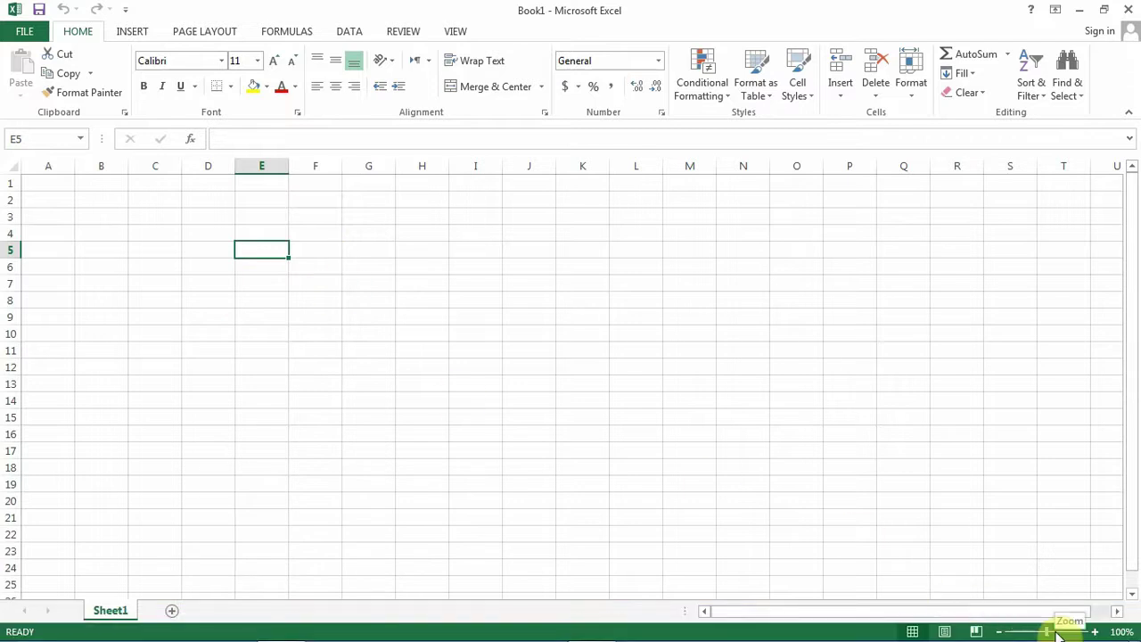
mouse_move(1019, 637)
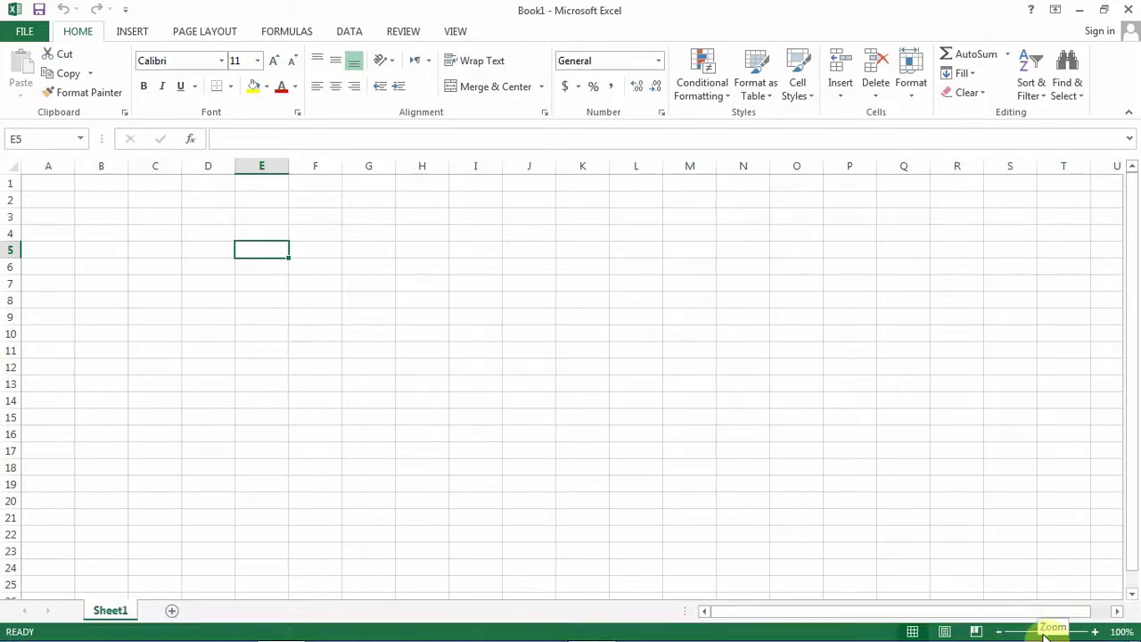
left_click_drag(1047, 633, 1061, 629)
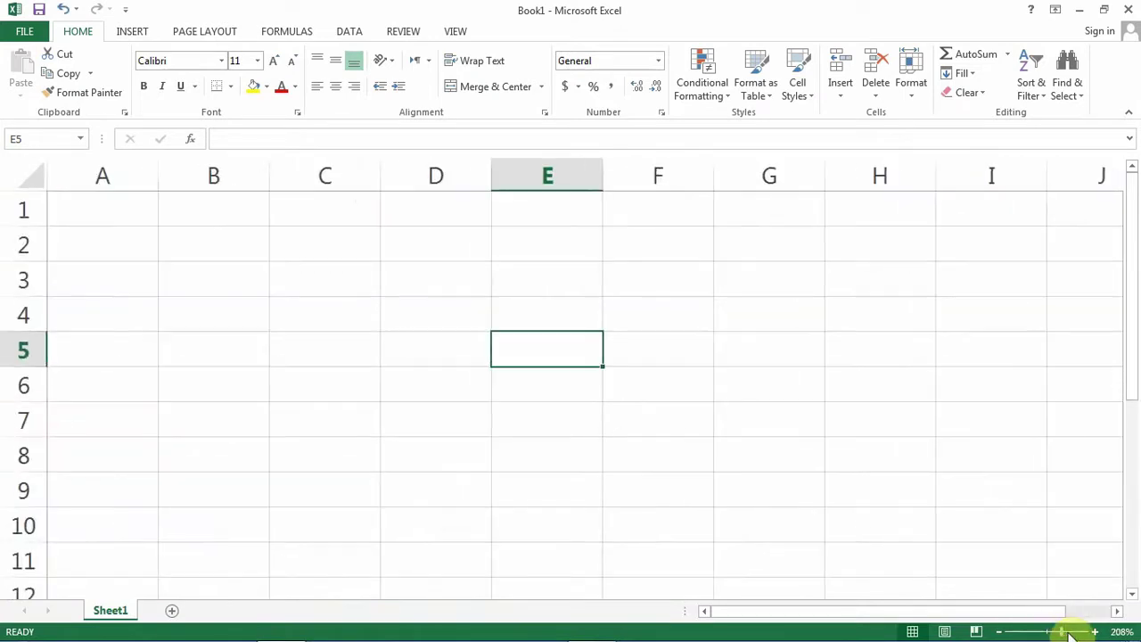
left_click(1068, 631)
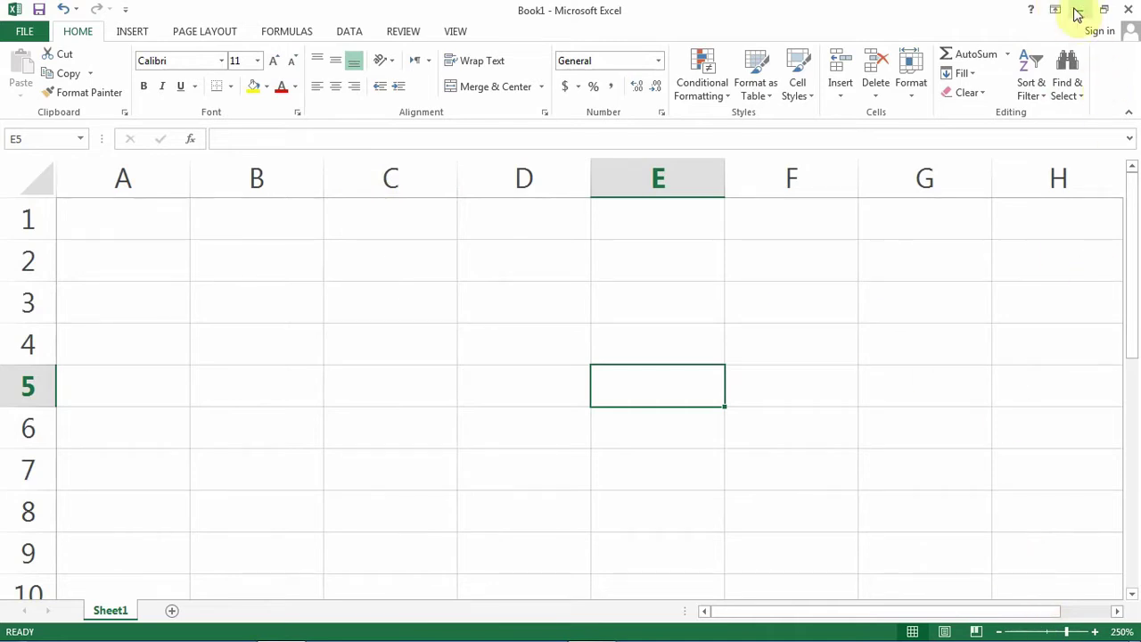
Minimize Excel, open and dismiss the desktop context menu, then restore the workbook
left_click(1079, 10)
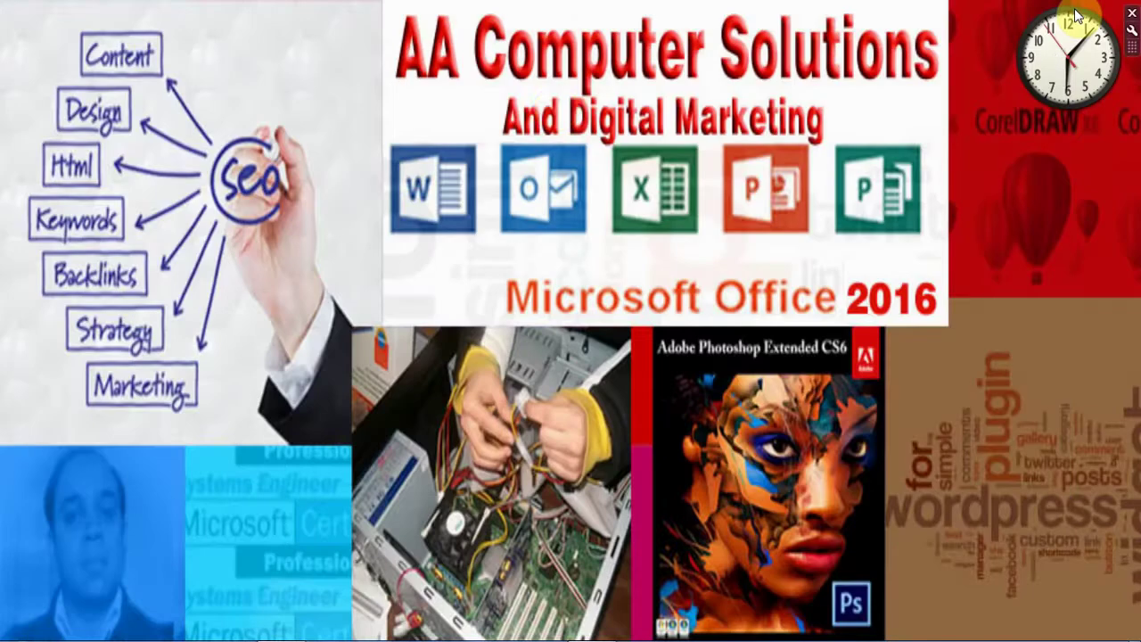
right_click(553, 107)
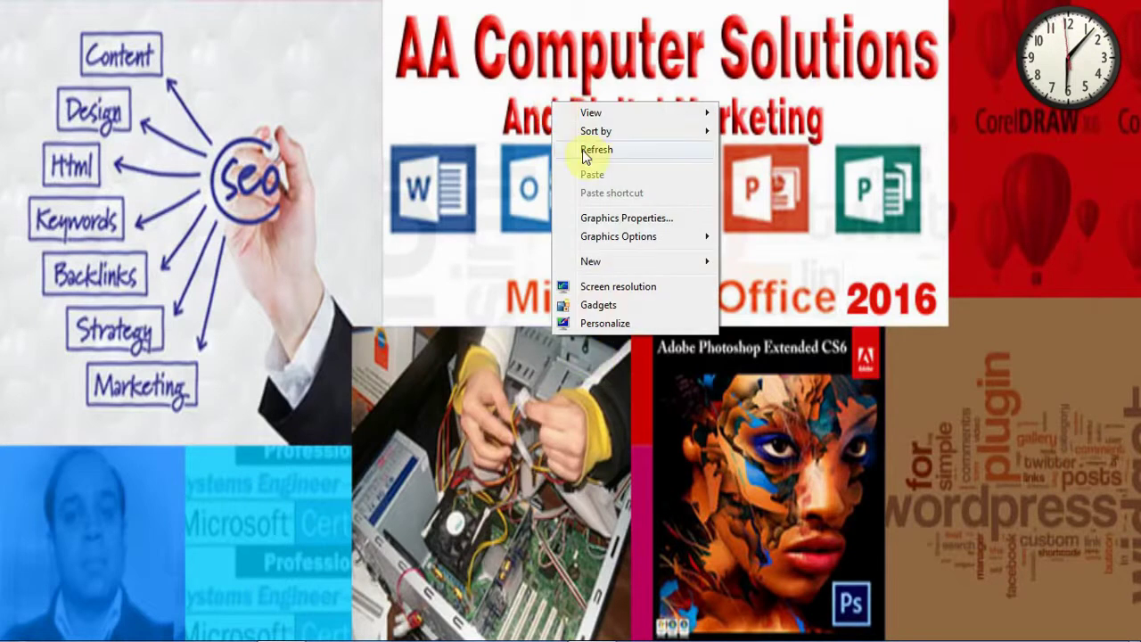
left_click(434, 175)
mouse_move(548, 628)
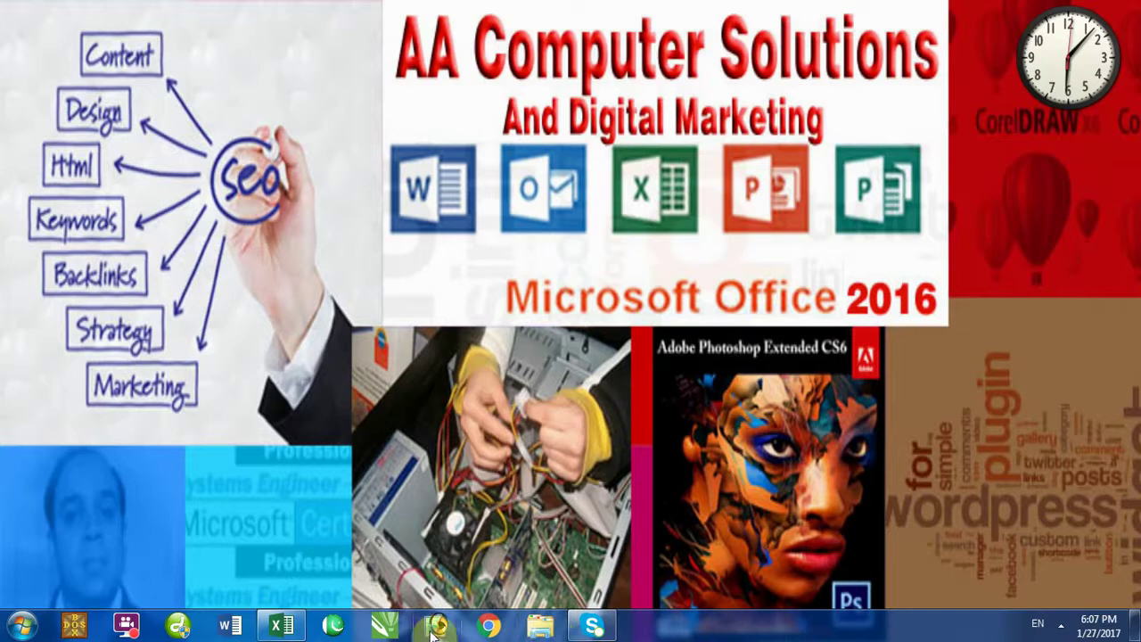
left_click(299, 628)
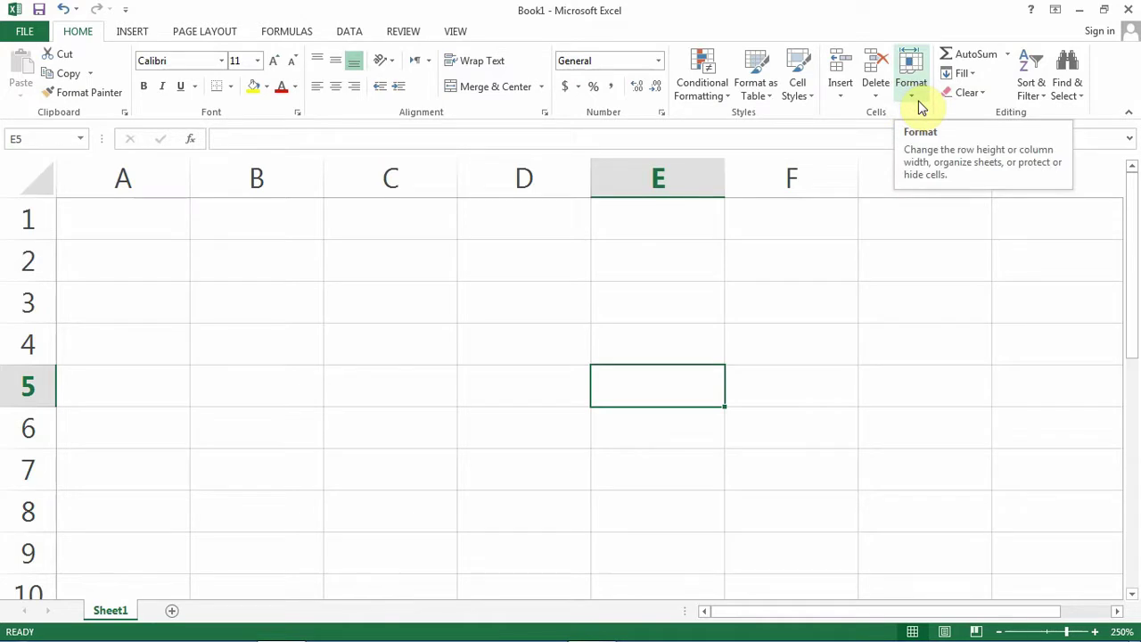
Open the Format list in the Home tab's Cells group
left_click(910, 96)
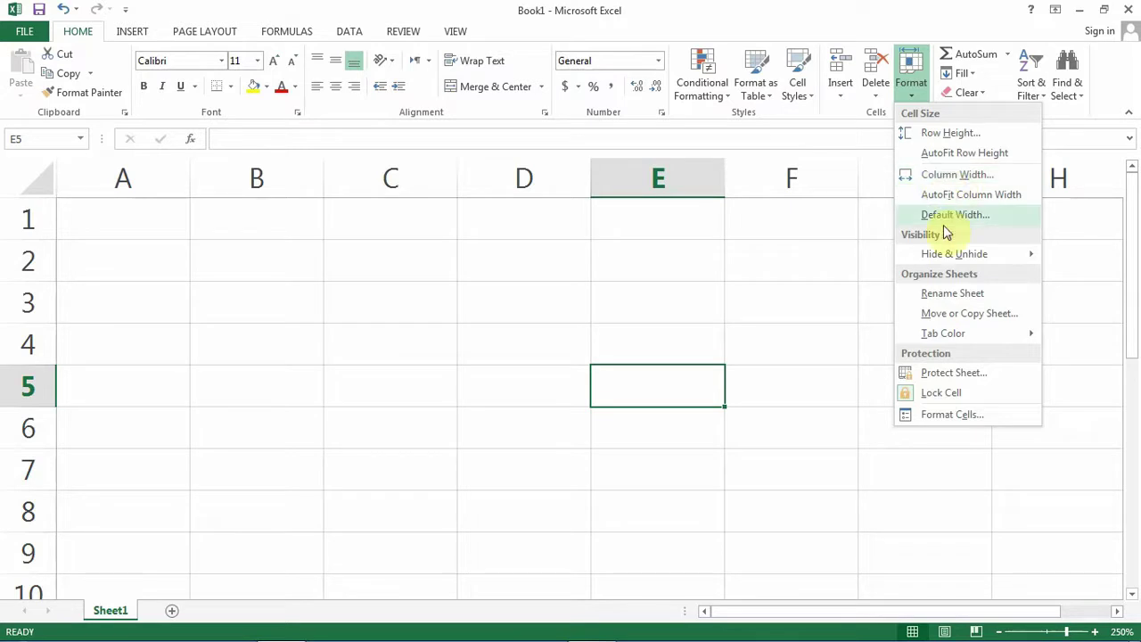
mouse_move(965, 257)
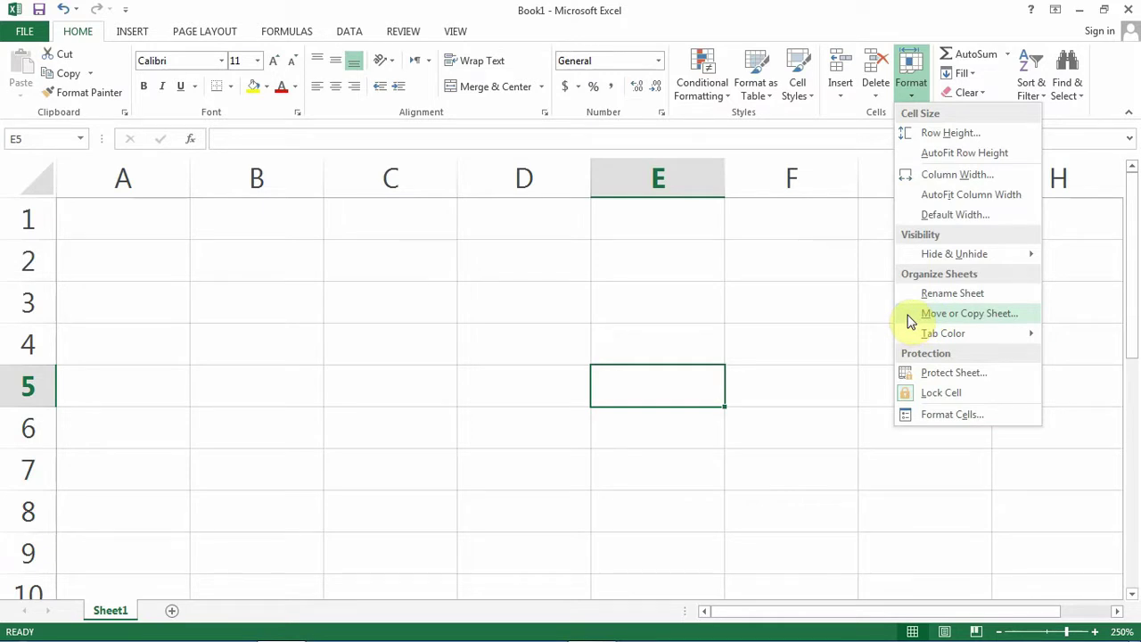
mouse_move(945, 333)
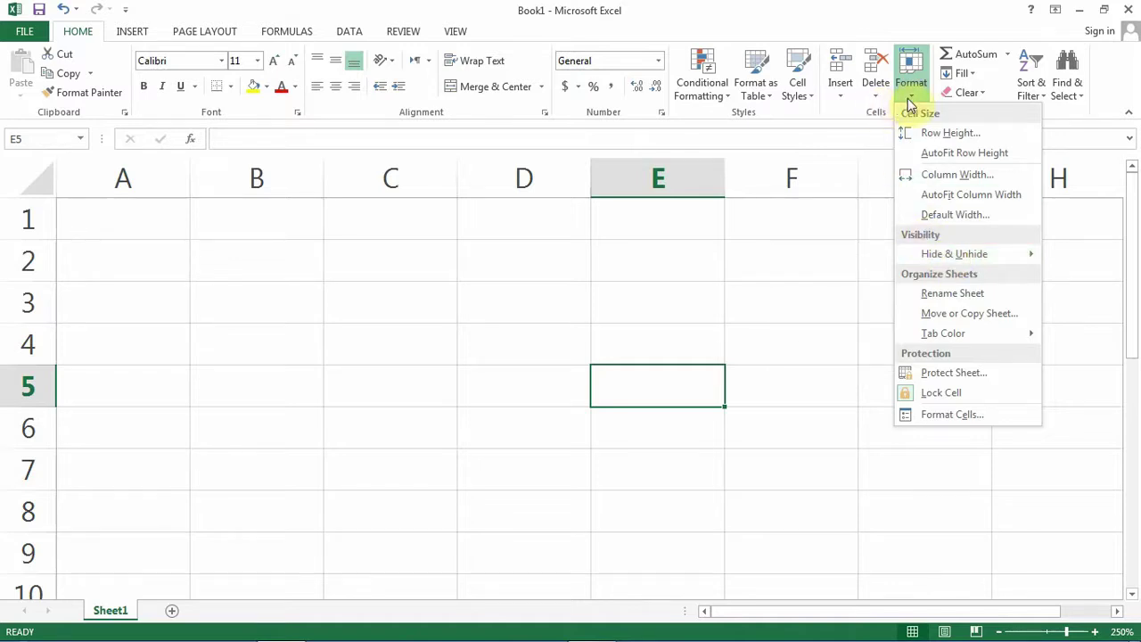
Look over the Insert and Delete options, then reopen Format and select cell B1
left_click(836, 93)
left_click(836, 94)
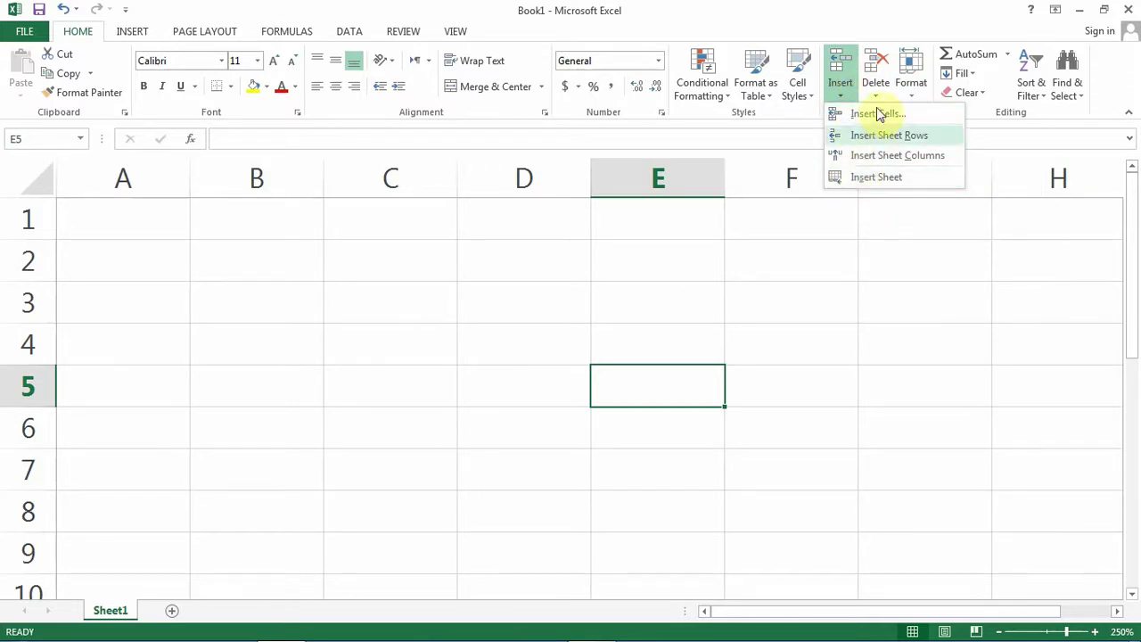
left_click(877, 70)
left_click(875, 86)
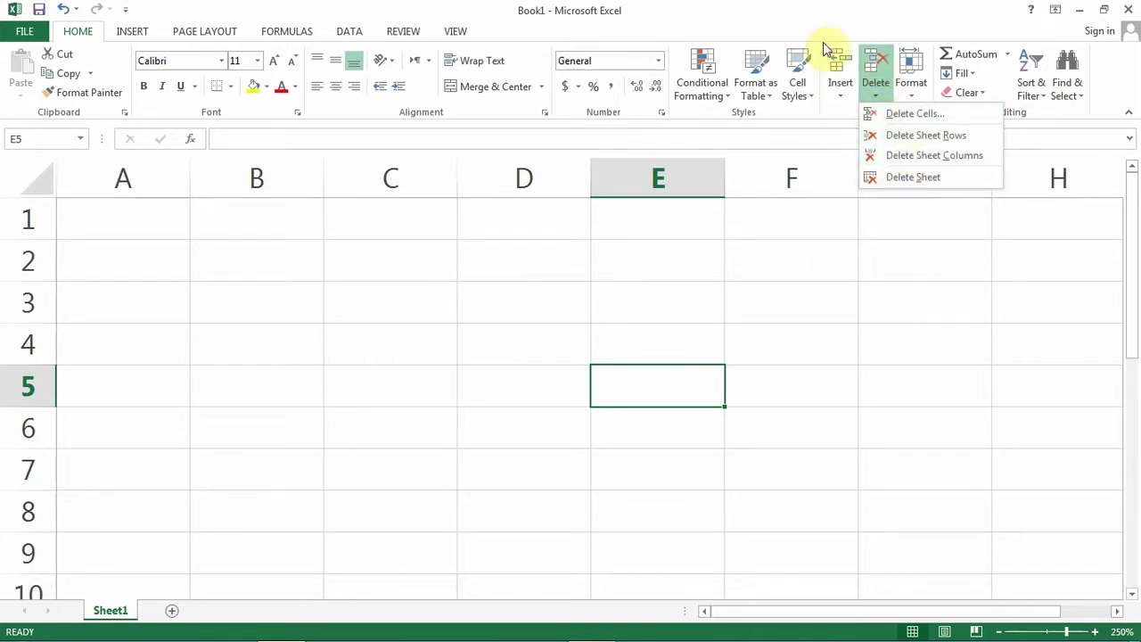
left_click(820, 10)
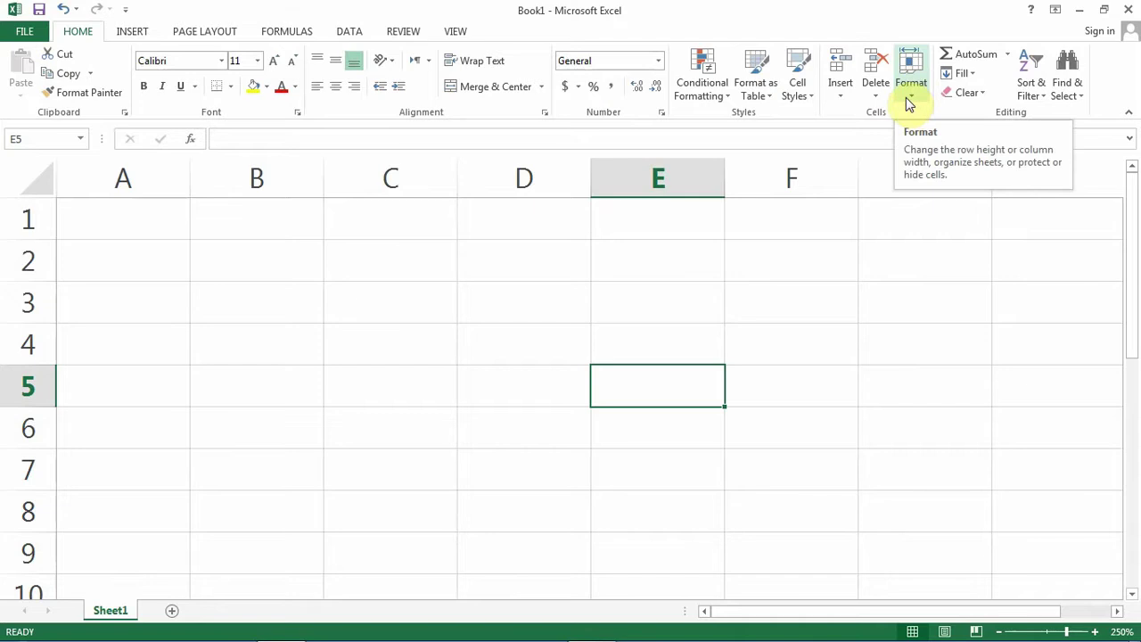
left_click(908, 101)
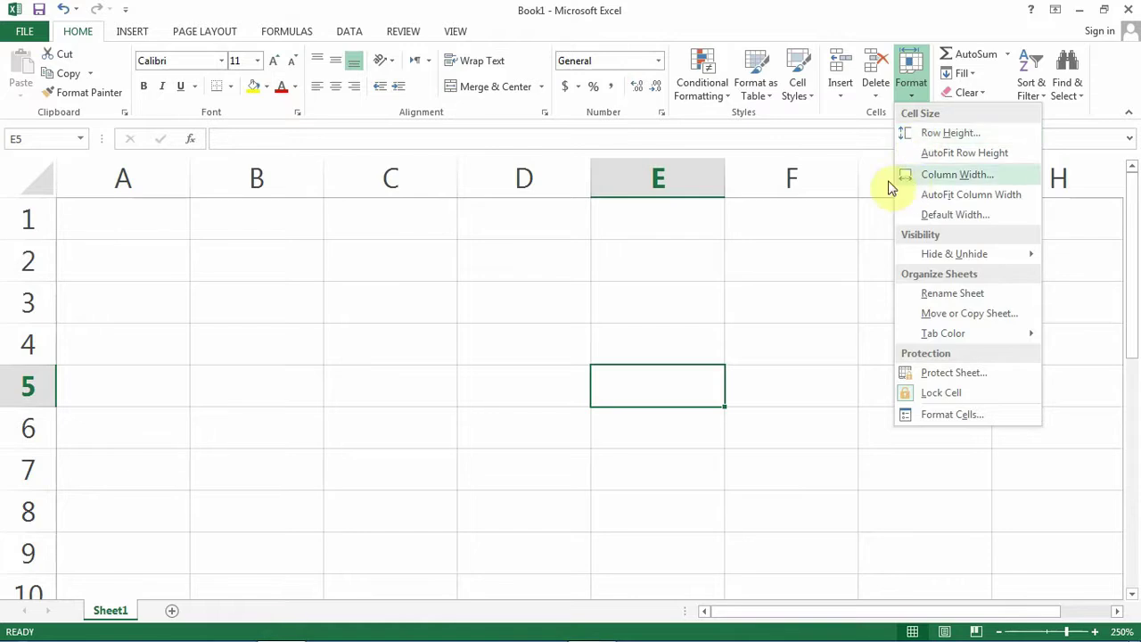
left_click(279, 250)
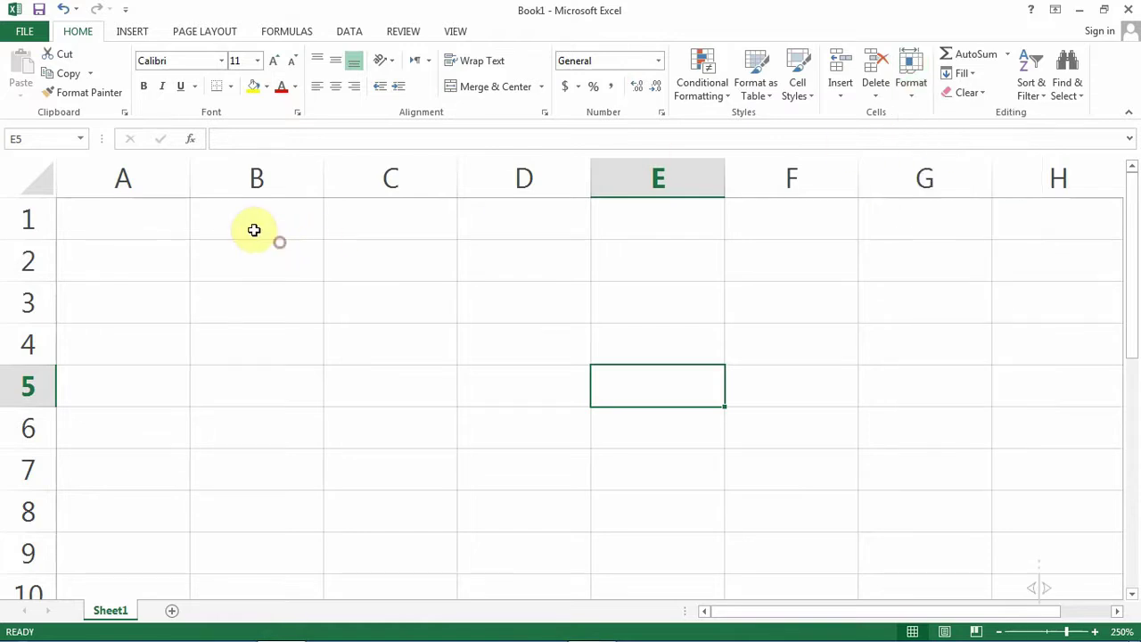
Check that row 1's height is 15 without changing it, then choose Row Height again
left_click(253, 227)
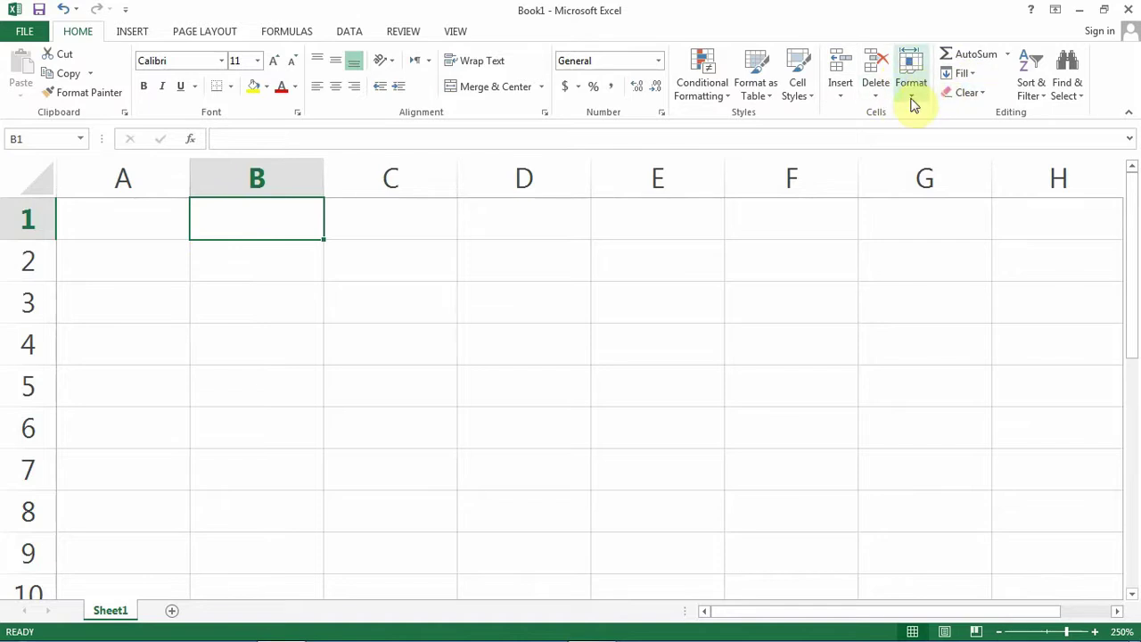
left_click(911, 103)
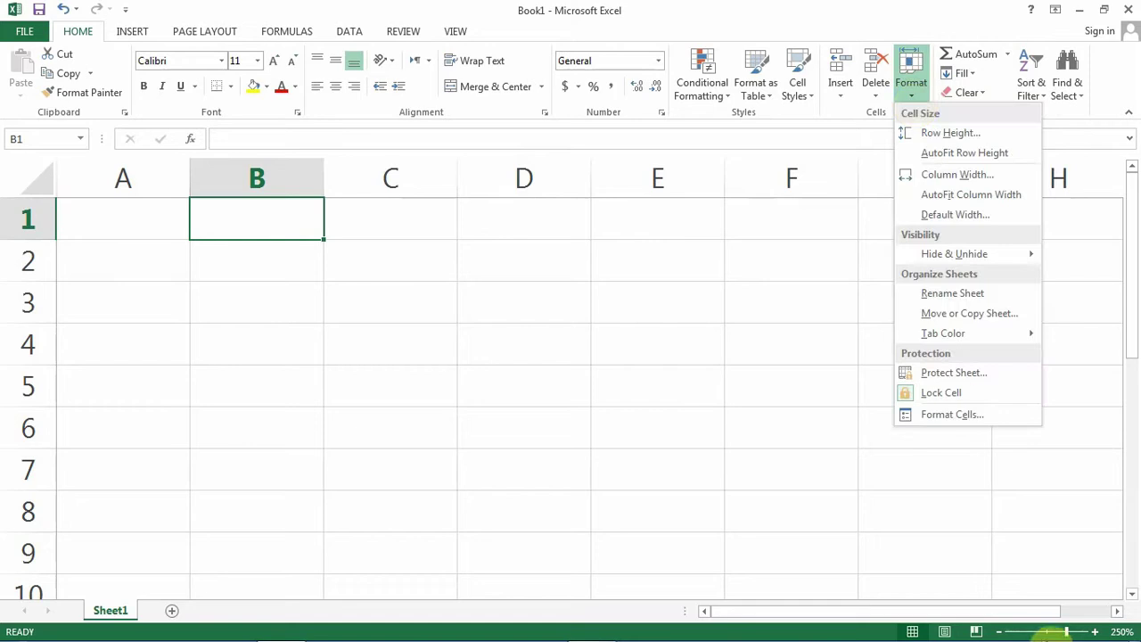
mouse_move(1006, 635)
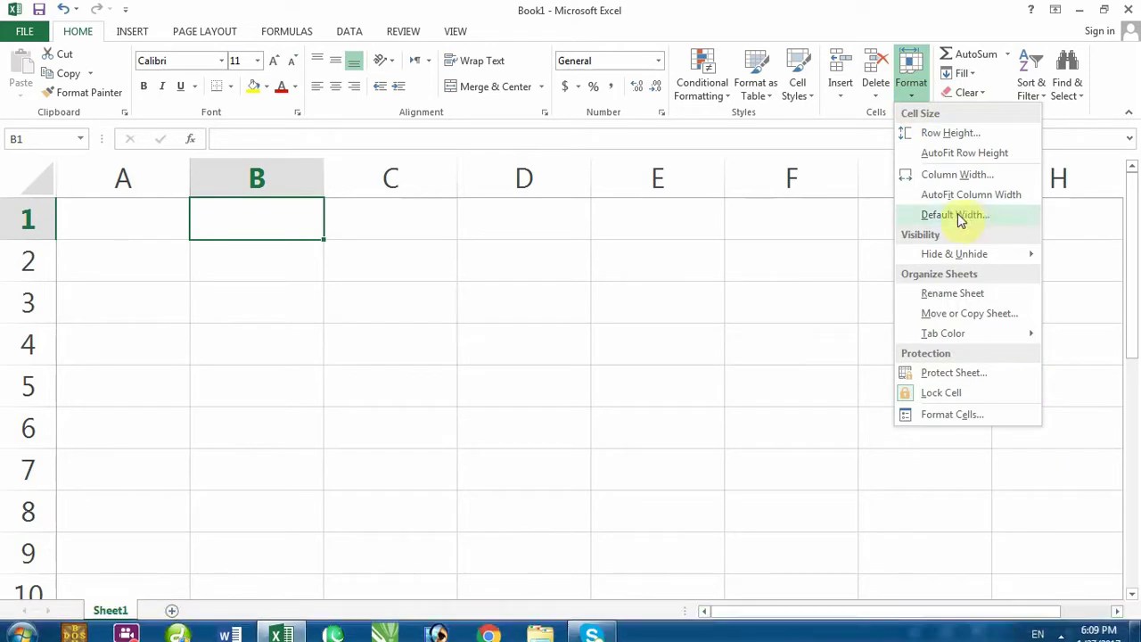
left_click(936, 134)
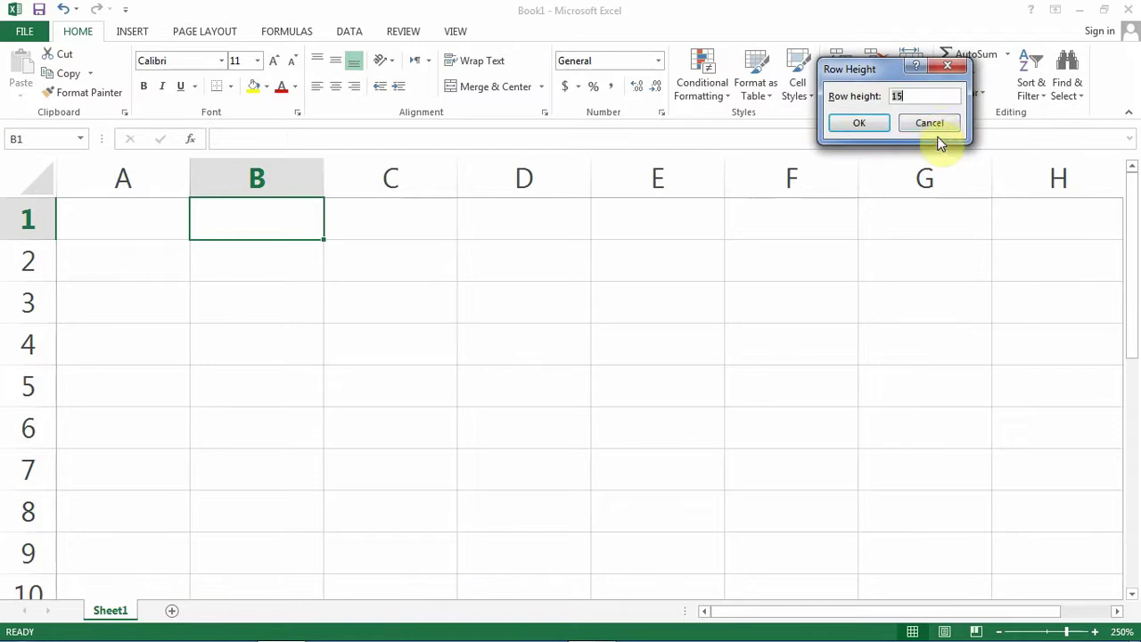
left_click(934, 127)
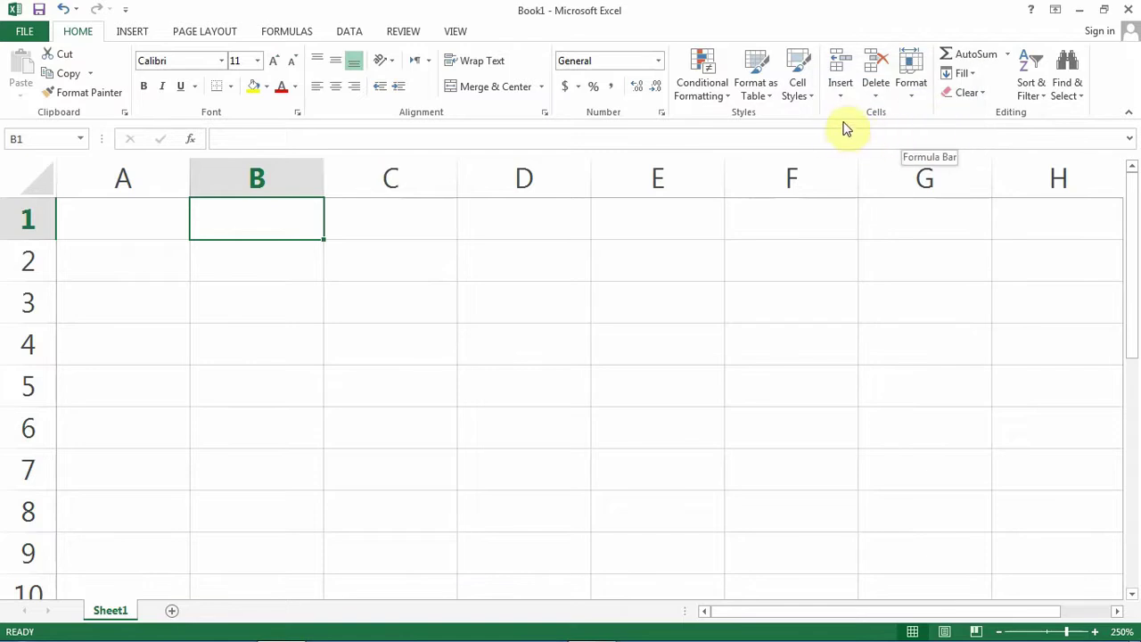
left_click(904, 98)
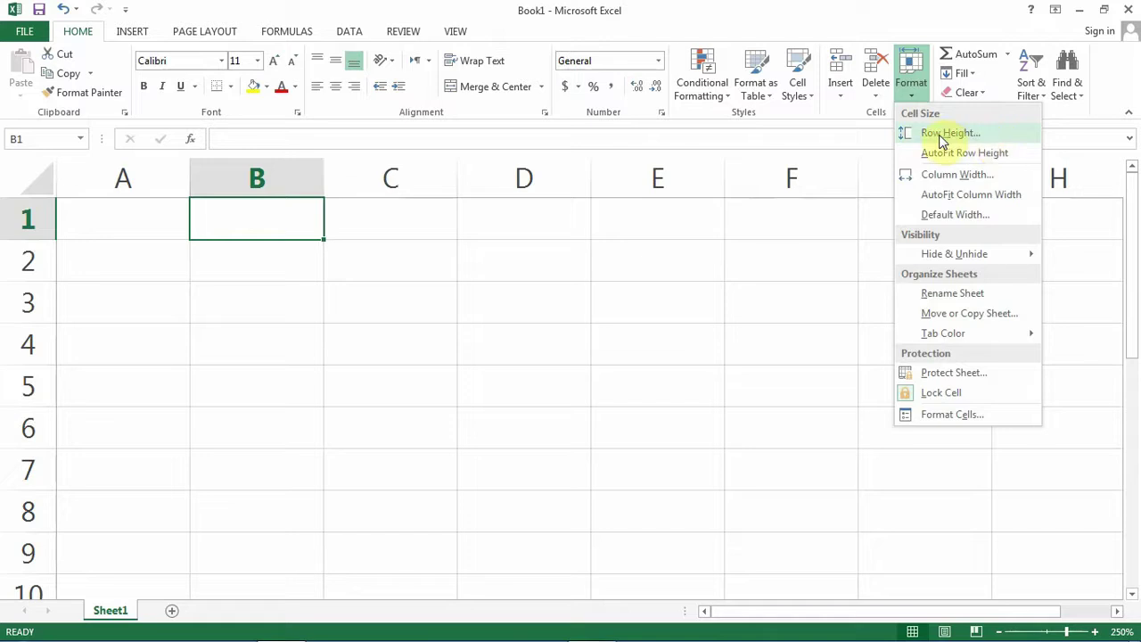
left_click(948, 136)
Enter 5555 as row 1's height, triggering the 0–409 limit warning
mouse_move(845, 35)
left_mouse_down()
mouse_move(861, 76)
mouse_move(720, 82)
left_mouse_up()
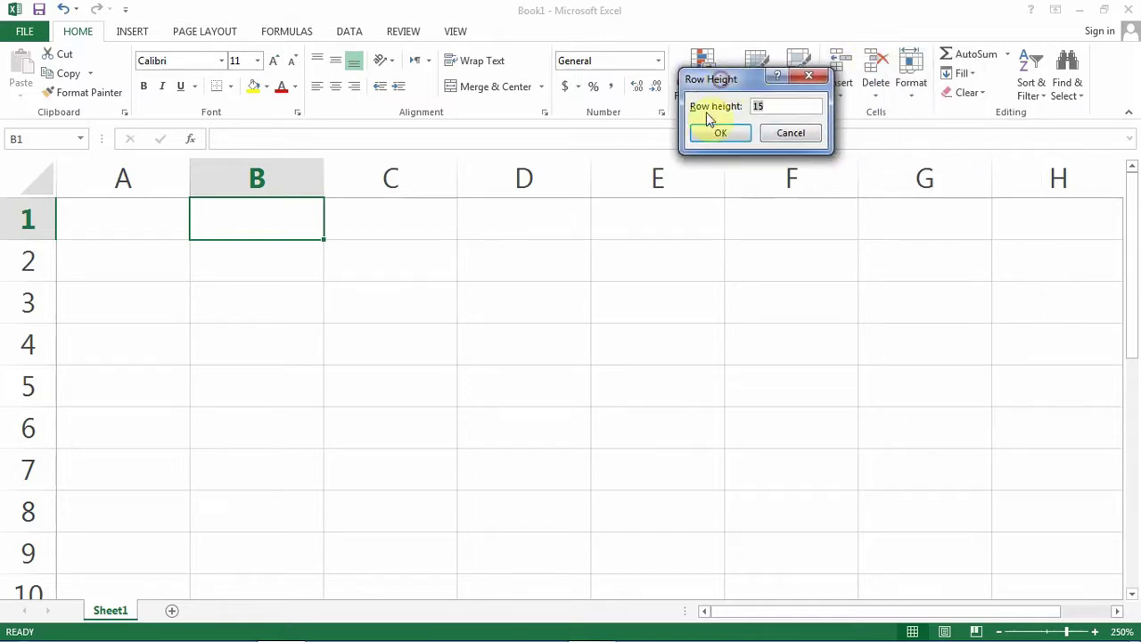
left_click(771, 106)
key("BackSpace")
key("BackSpace")
type("15")
type("0")
key("BackSpace")
type("5555")
key("Return")
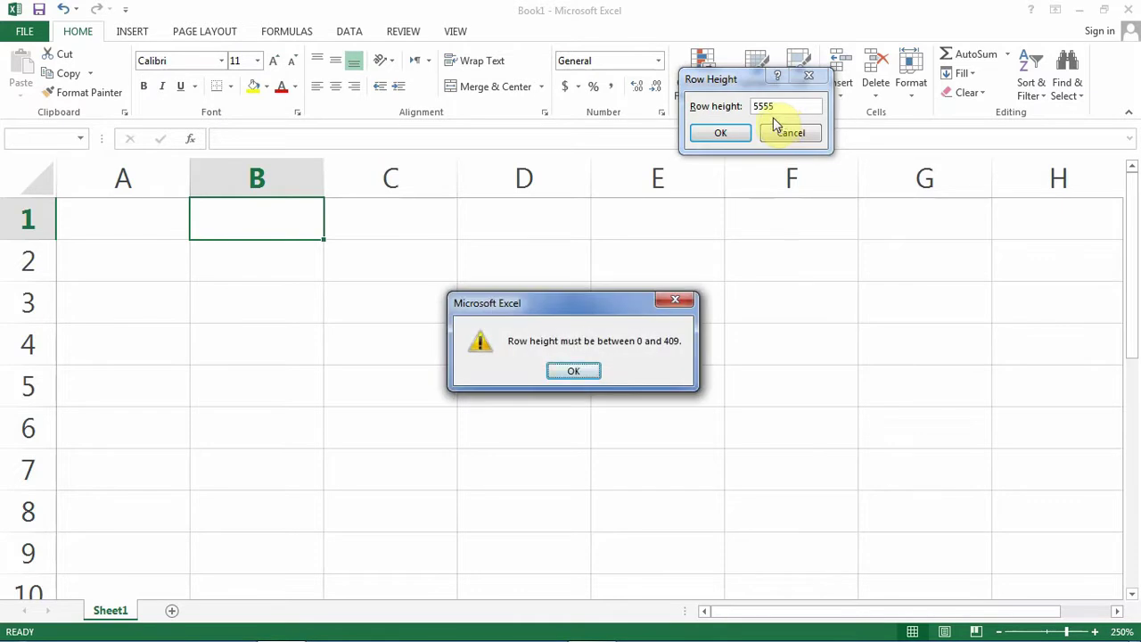
Acknowledge the height-limit warning and set row 1's height to 50
left_click_drag(543, 306, 544, 177)
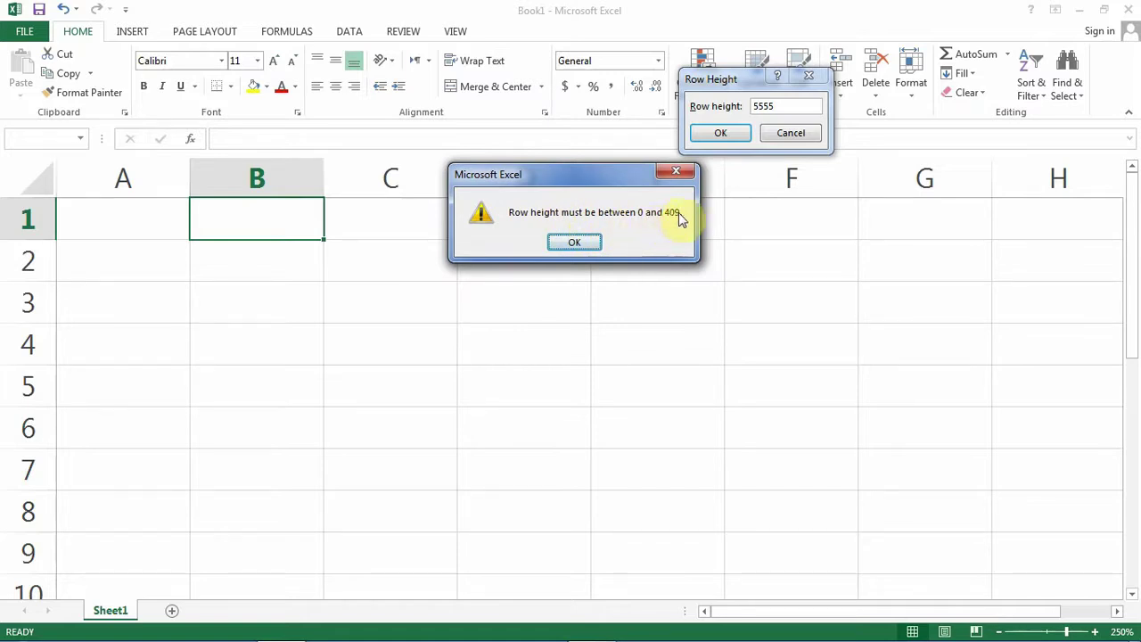
left_click(571, 243)
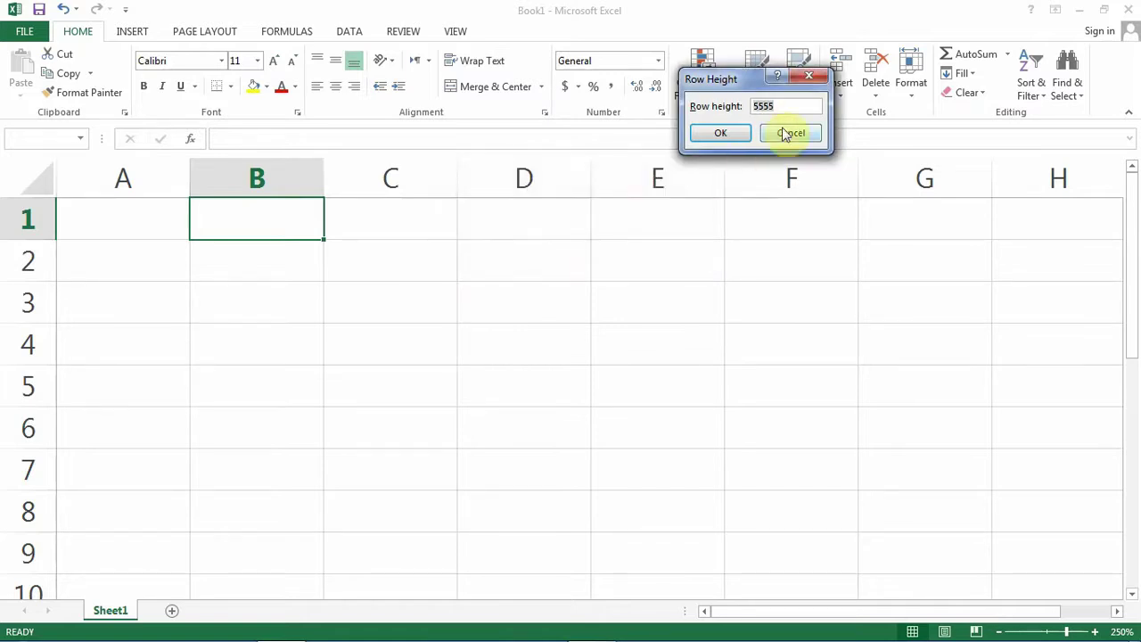
key("BackSpace")
key("BackSpace")
key("BackSpace")
type("409")
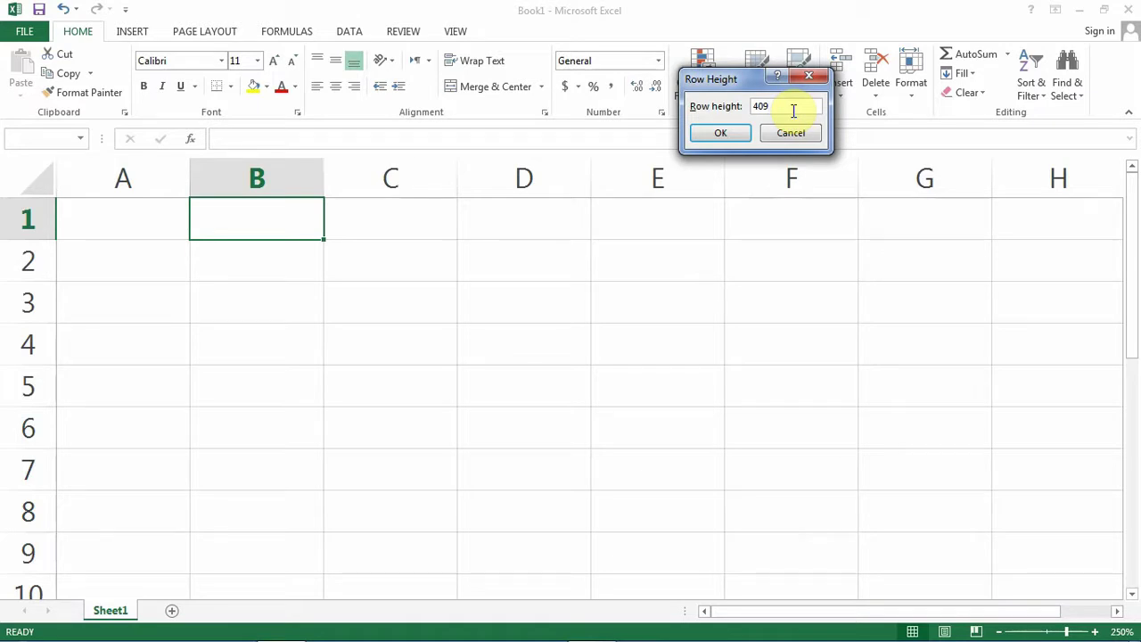
key("BackSpace")
key("BackSpace")
key("BackSpace")
type("50")
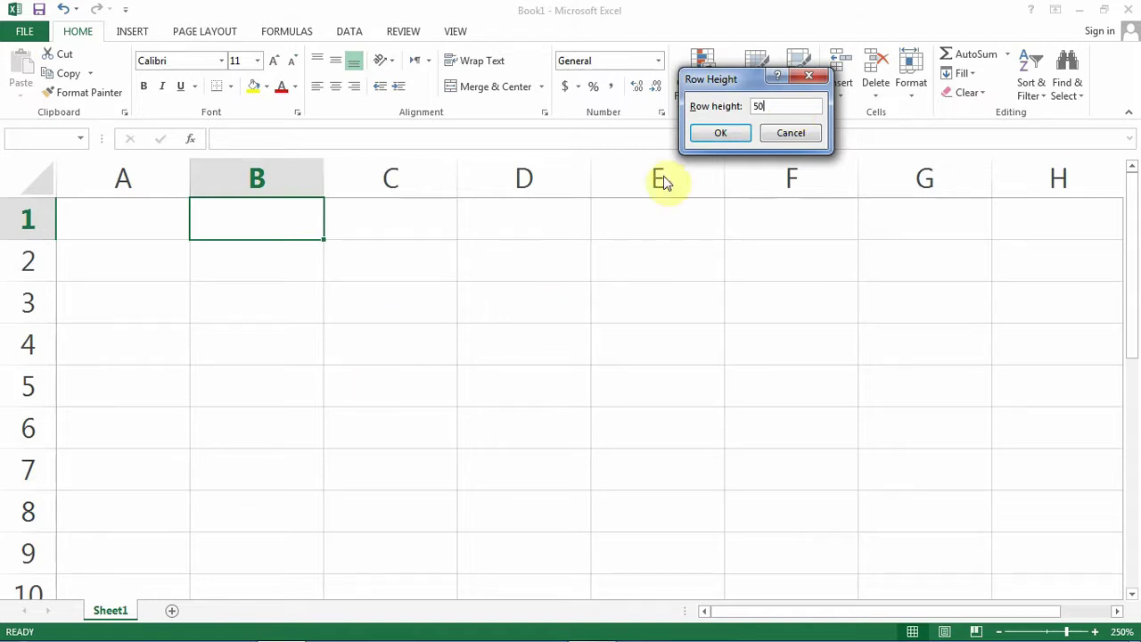
left_click(716, 133)
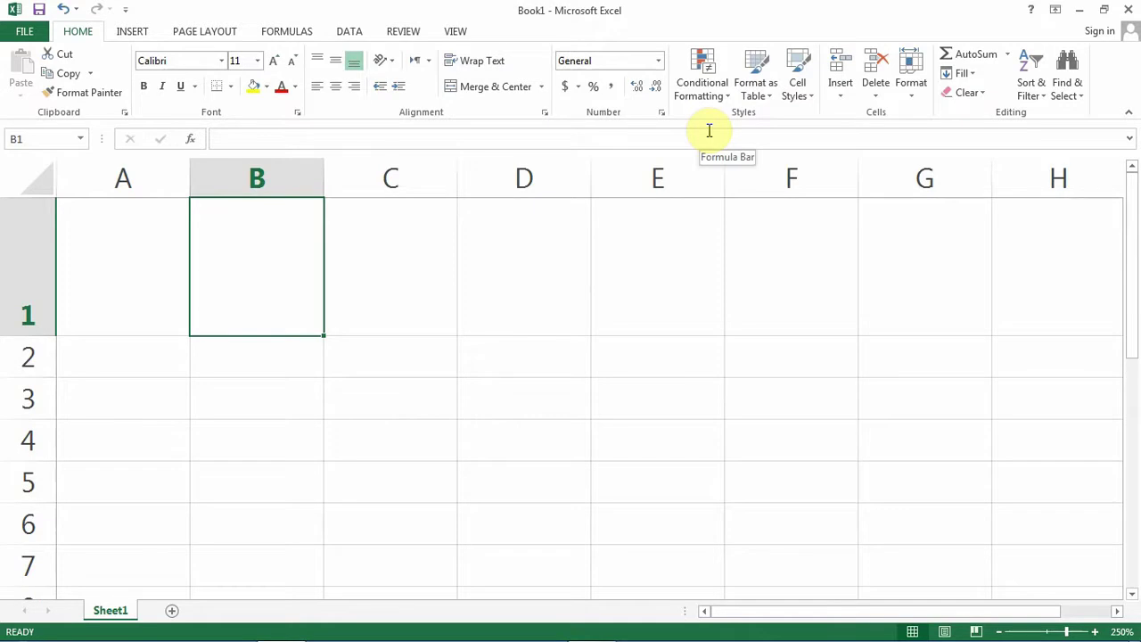
Type ALI into cell B1 and return the selection to B1
type("ALI")
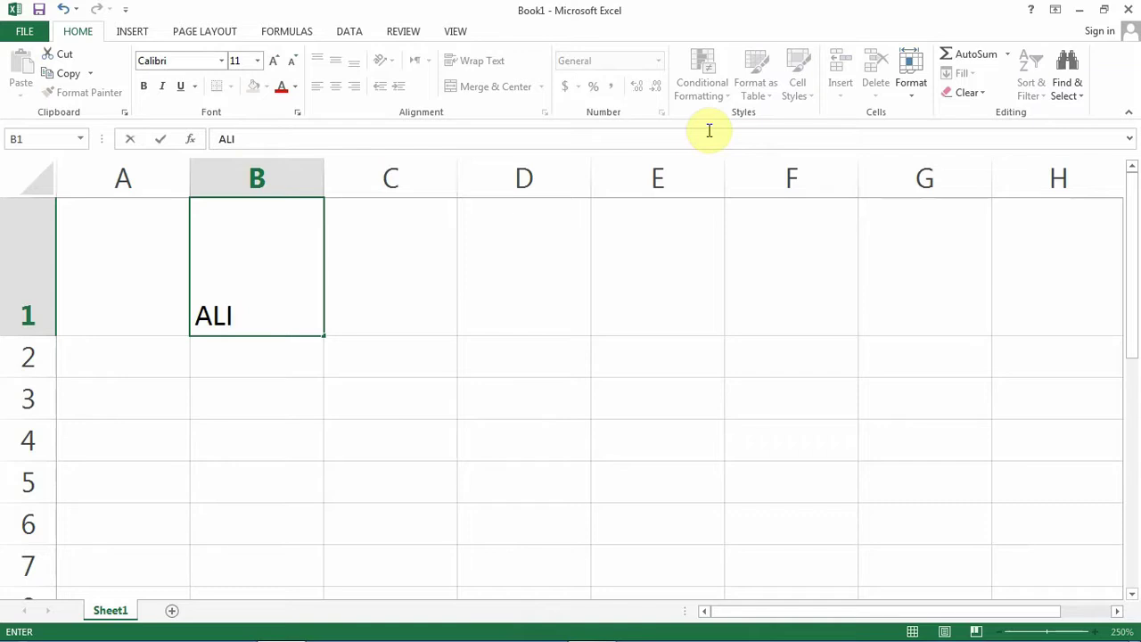
key("Return")
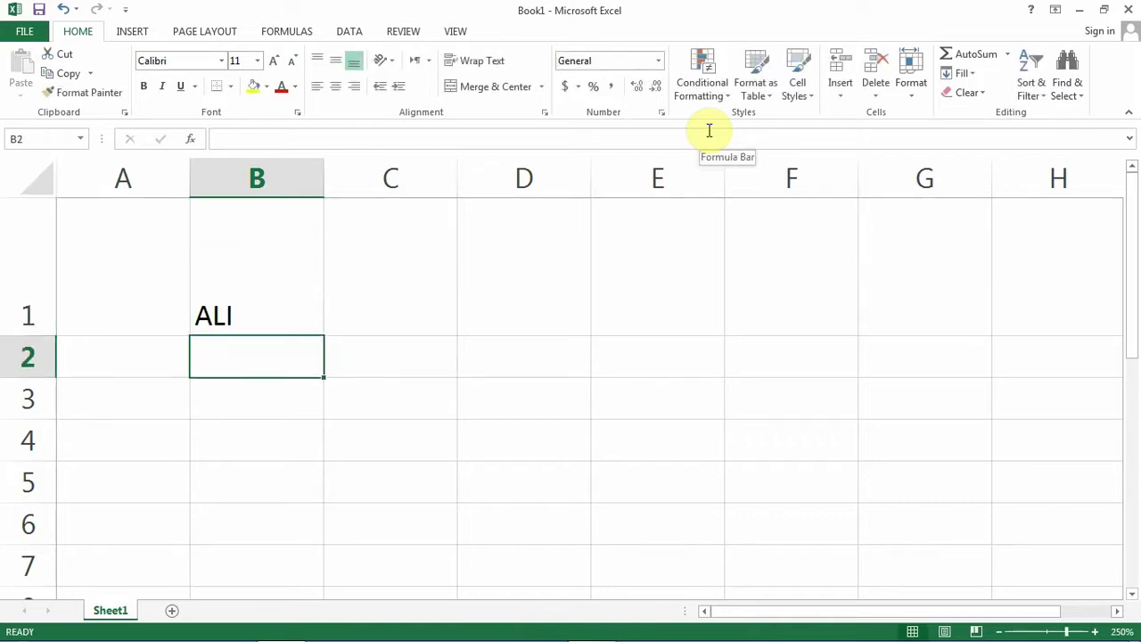
key("Up")
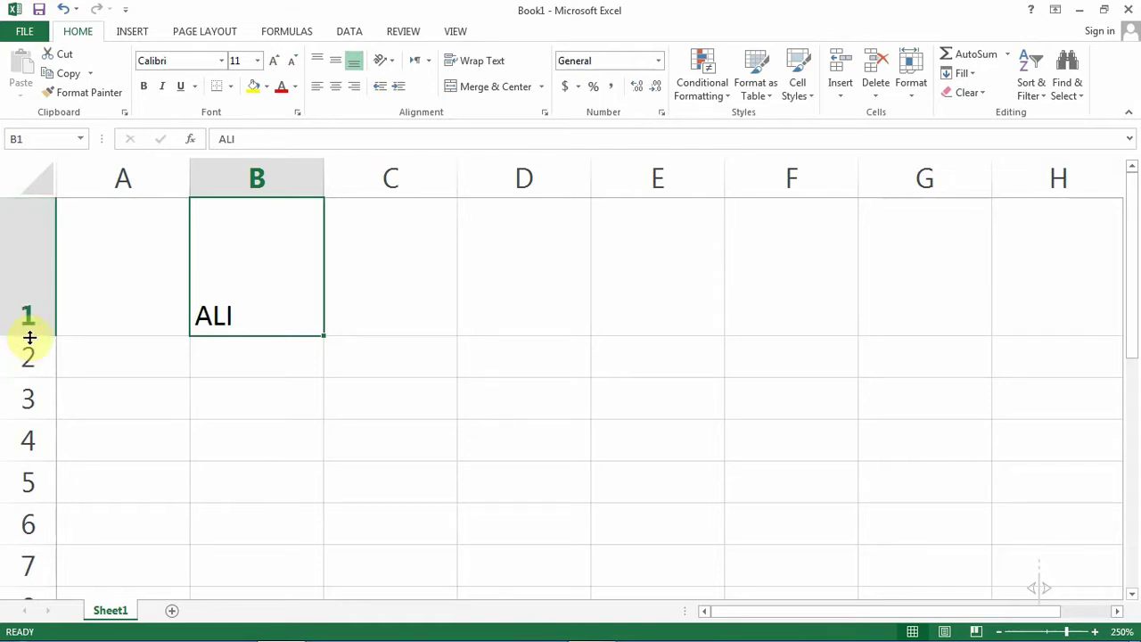
Drag row 1 shorter, then AutoFit Row Height so it fits the ALI text
mouse_move(29, 337)
left_mouse_down()
mouse_move(44, 254)
mouse_move(44, 306)
left_mouse_up()
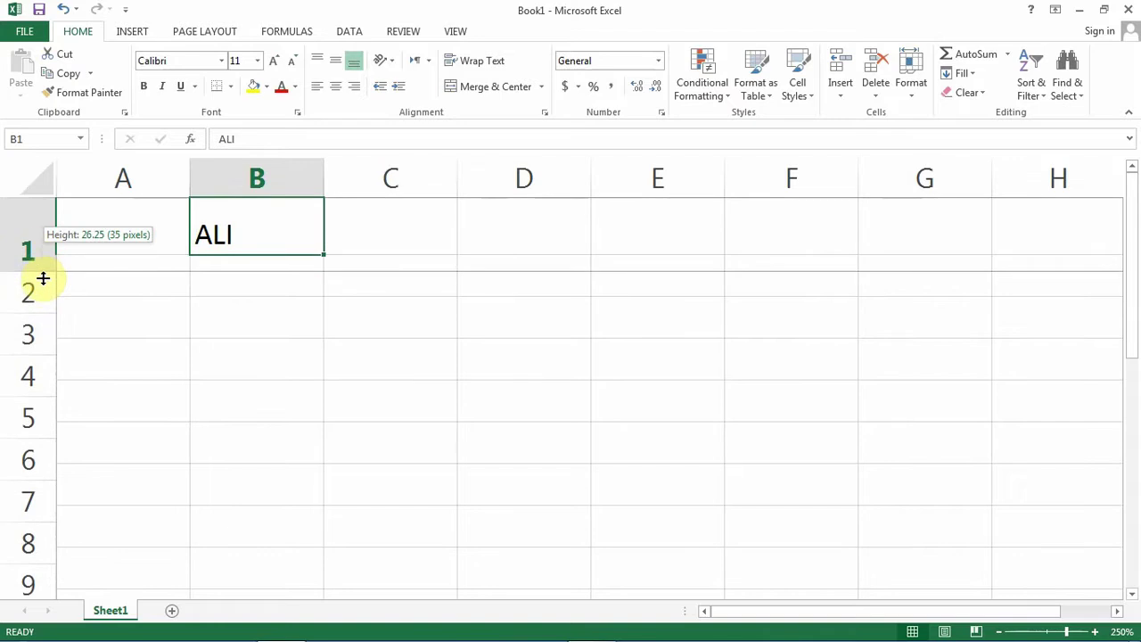
mouse_move(43, 307)
left_mouse_down()
mouse_move(71, 268)
mouse_move(48, 323)
mouse_move(44, 265)
left_mouse_up()
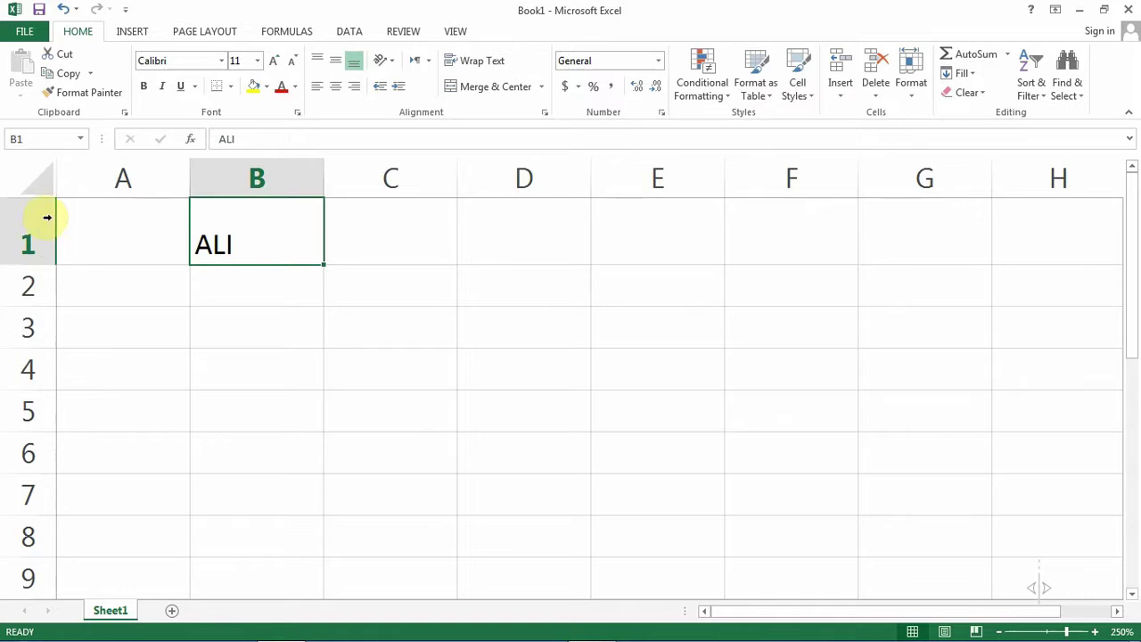
left_click(911, 97)
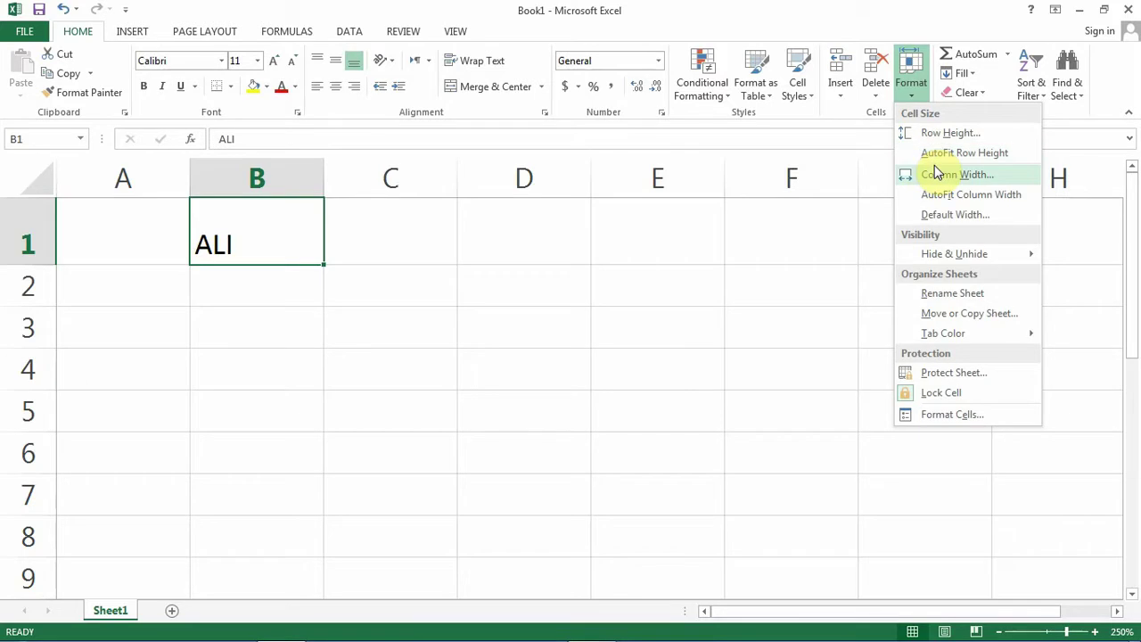
left_click(947, 153)
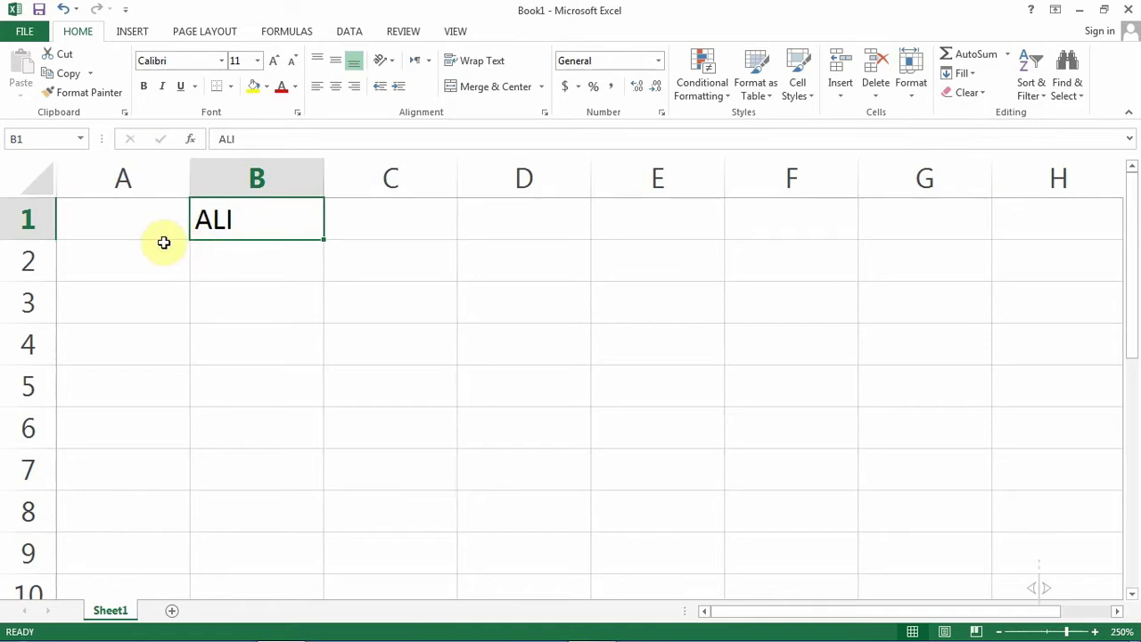
key("ctrl+z")
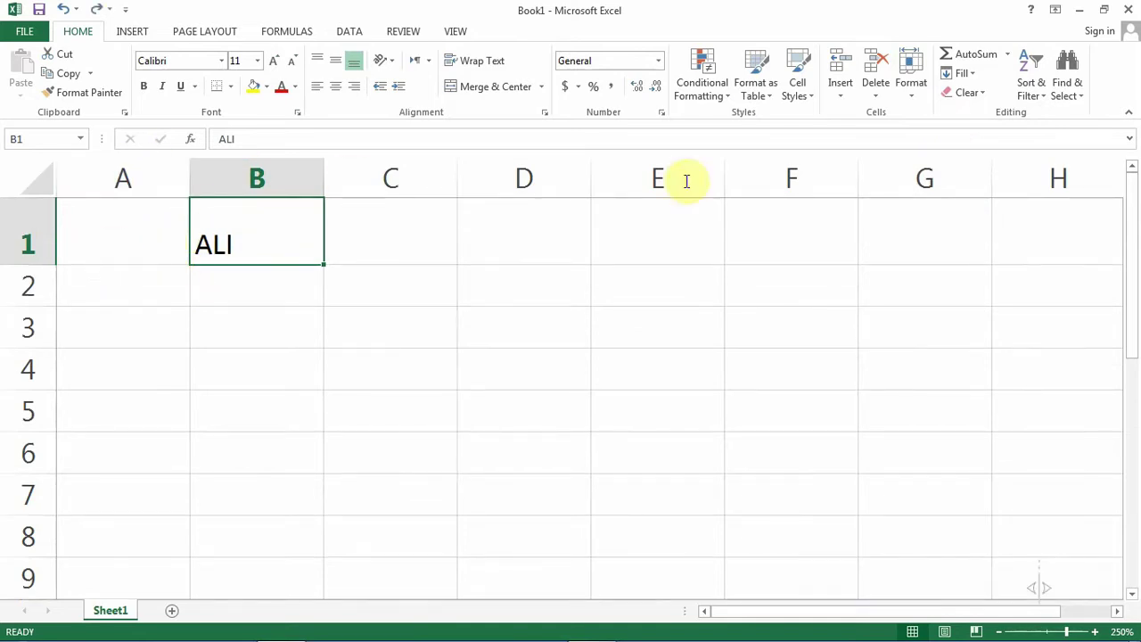
left_click(921, 100)
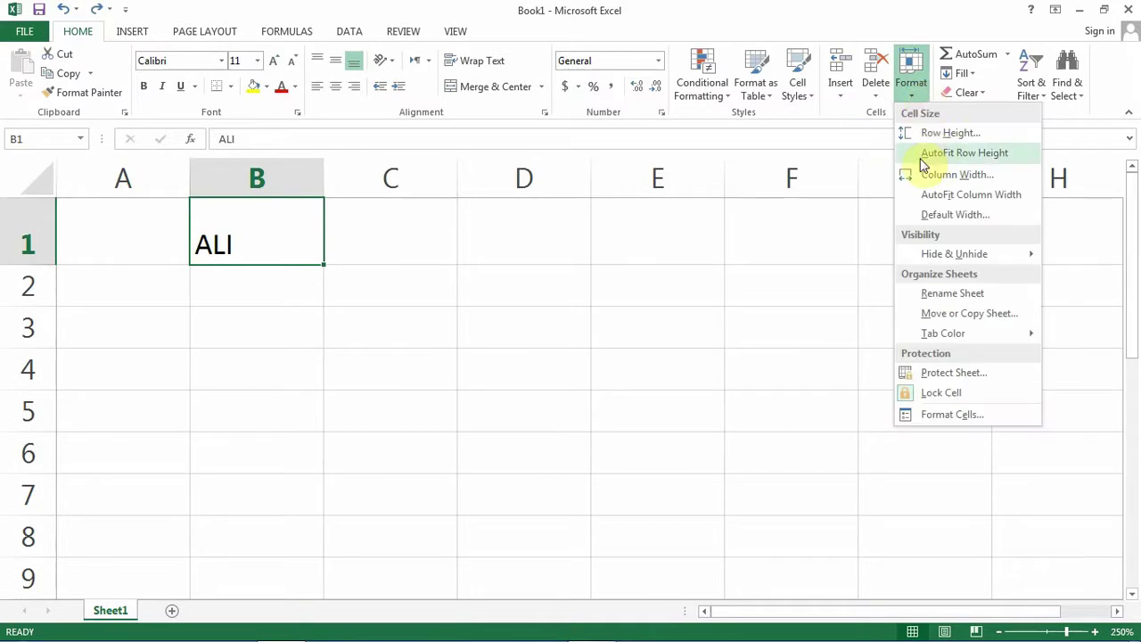
left_click(922, 159)
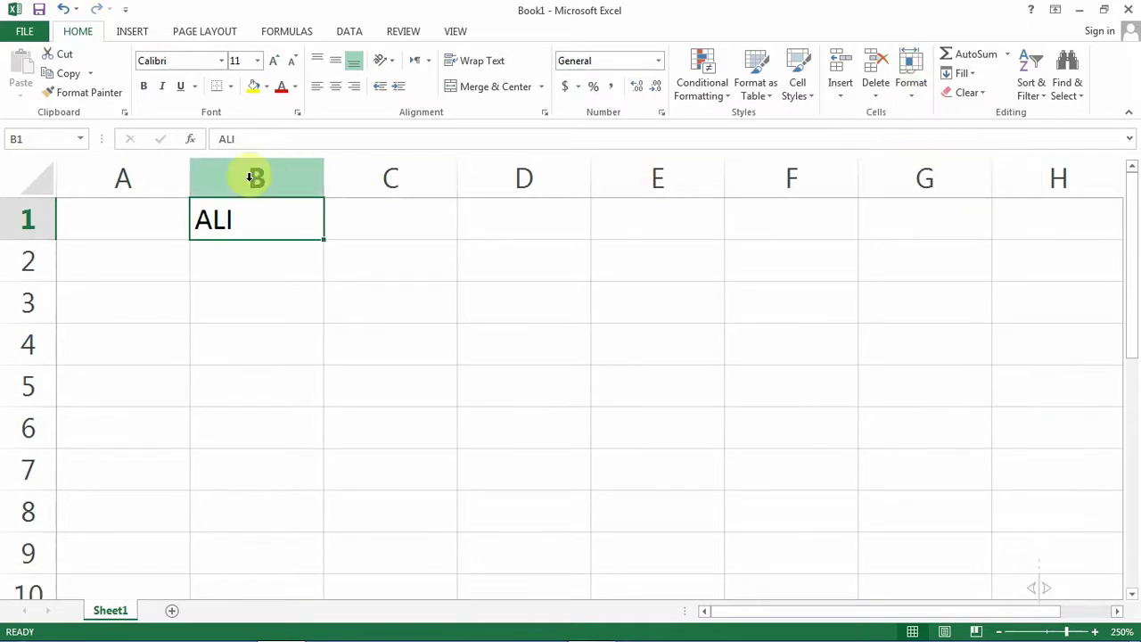
Increase the font size of ALI in B1 to 72 points
left_click(272, 64)
left_click(272, 63)
left_click(272, 63)
left_click(272, 63)
left_click(272, 63)
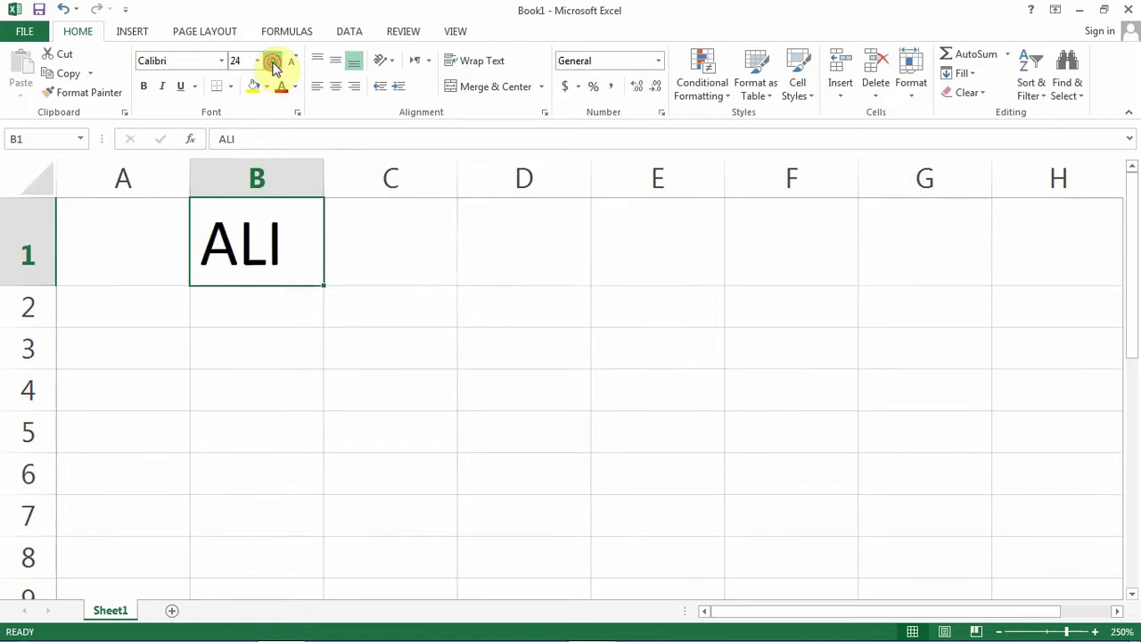
left_click(272, 63)
left_click(272, 63)
left_click(273, 66)
left_click(274, 65)
left_click(274, 66)
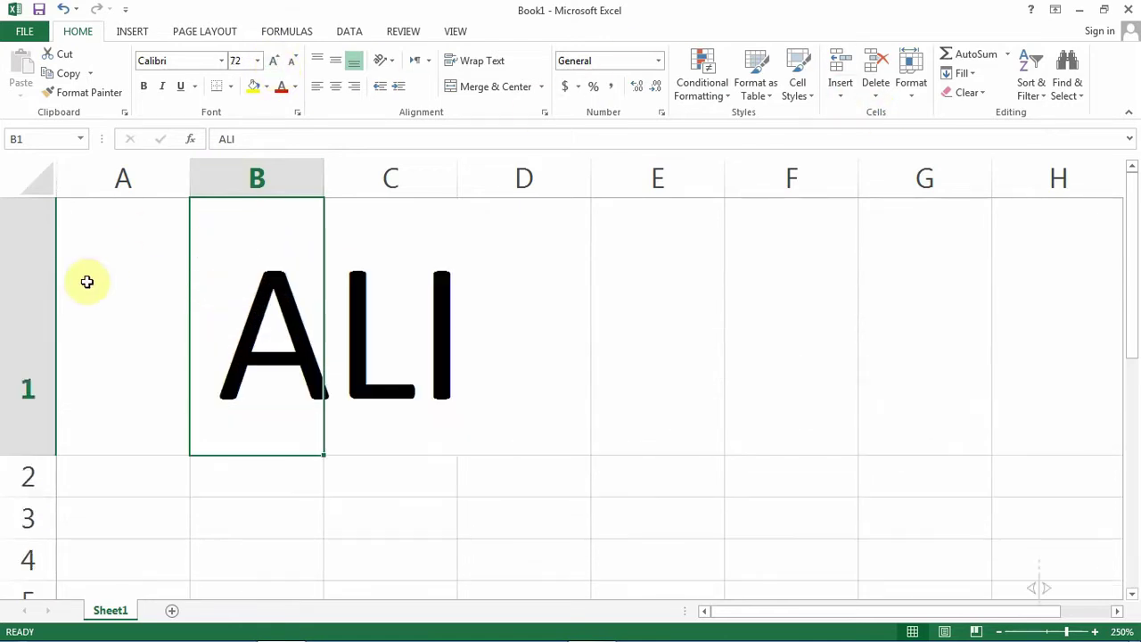
Resize row 1 by dragging, then AutoFit it to the 72-point text
left_click(914, 94)
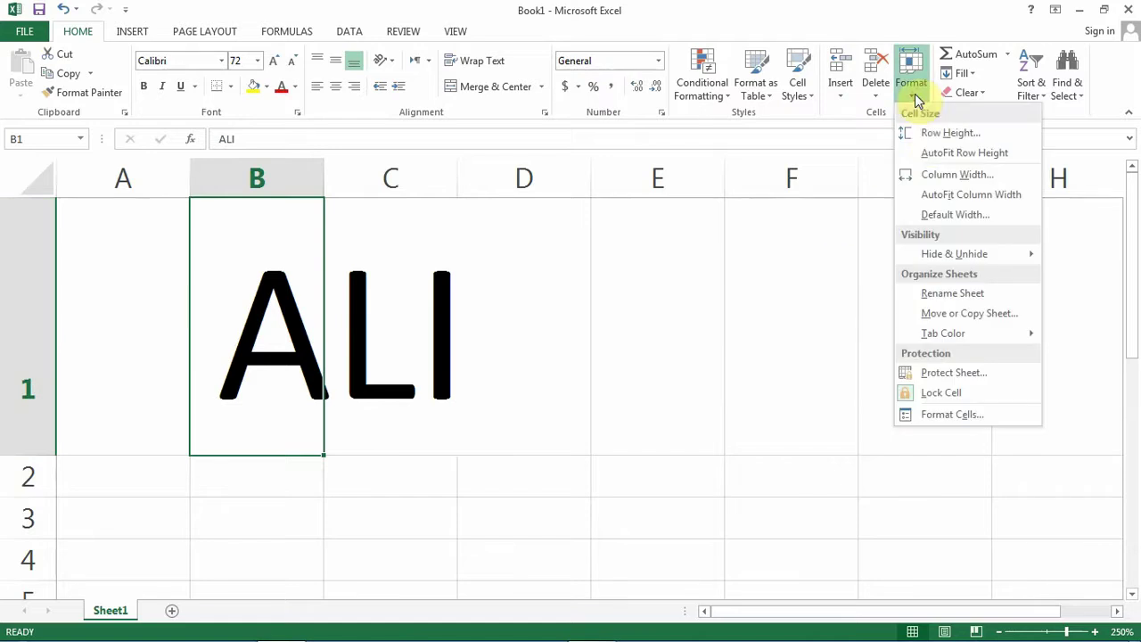
left_click(927, 153)
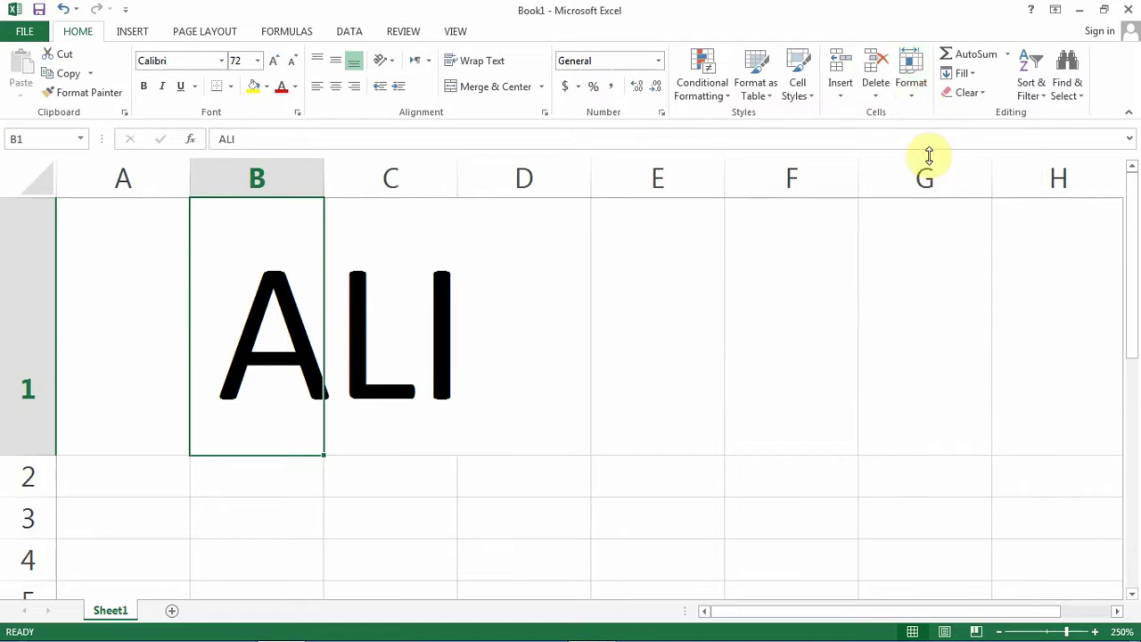
left_click_drag(40, 454, 40, 563)
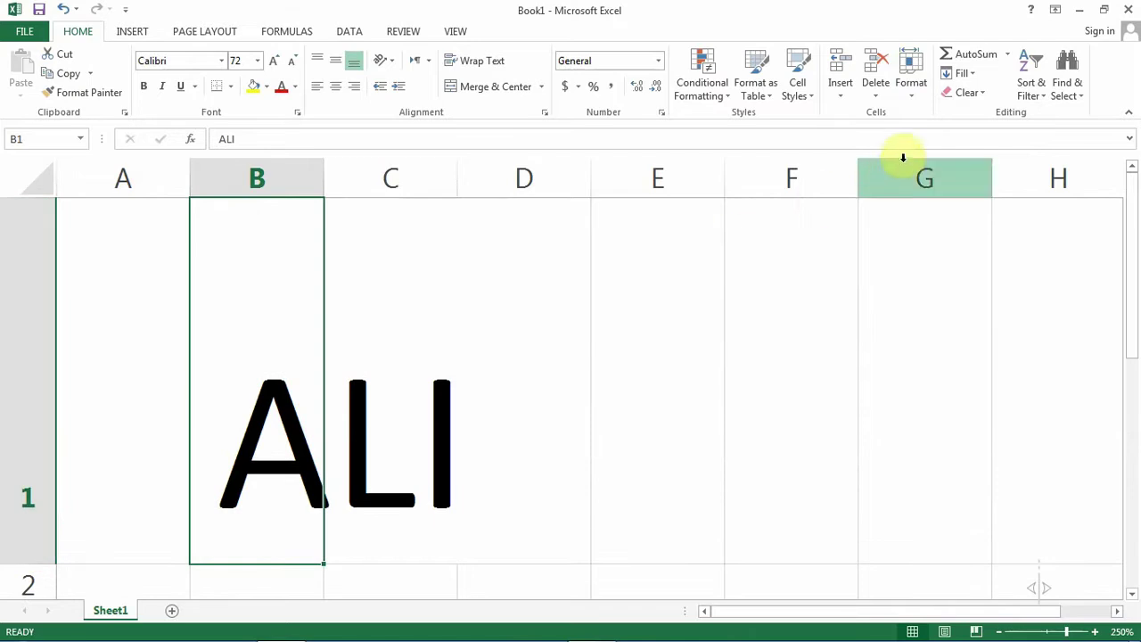
left_click(911, 97)
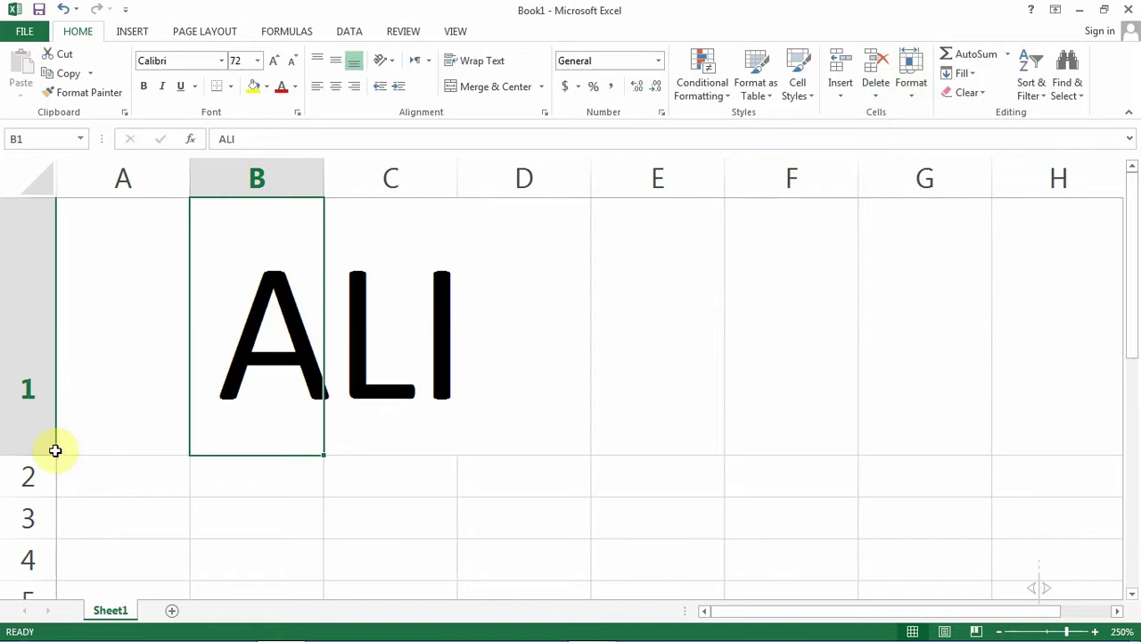
left_click_drag(44, 456, 22, 553)
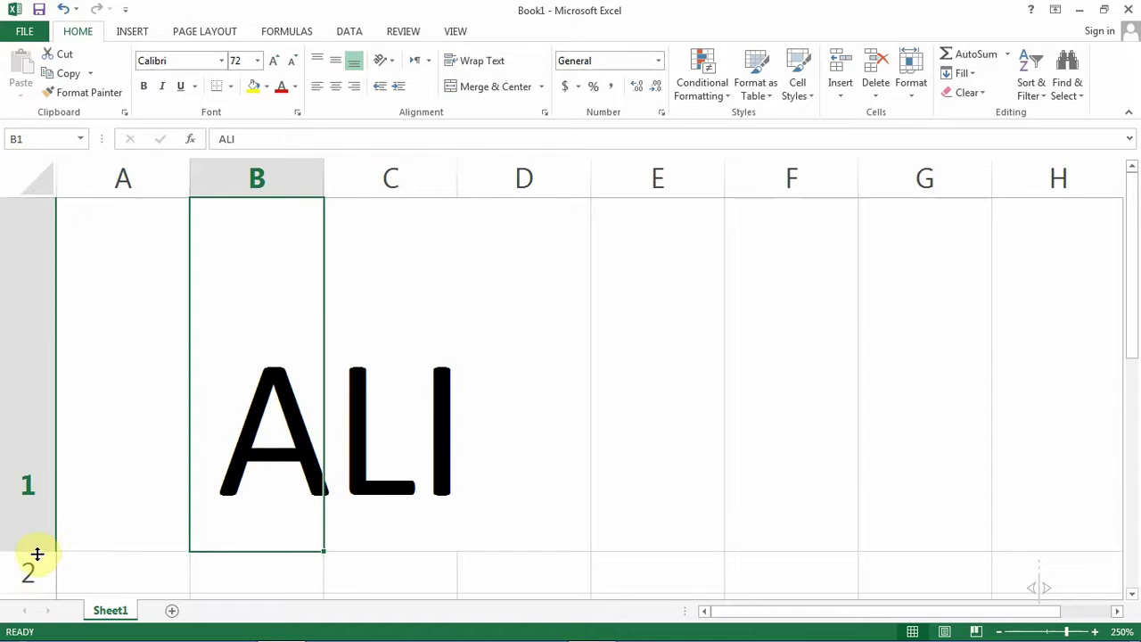
double_click(34, 553)
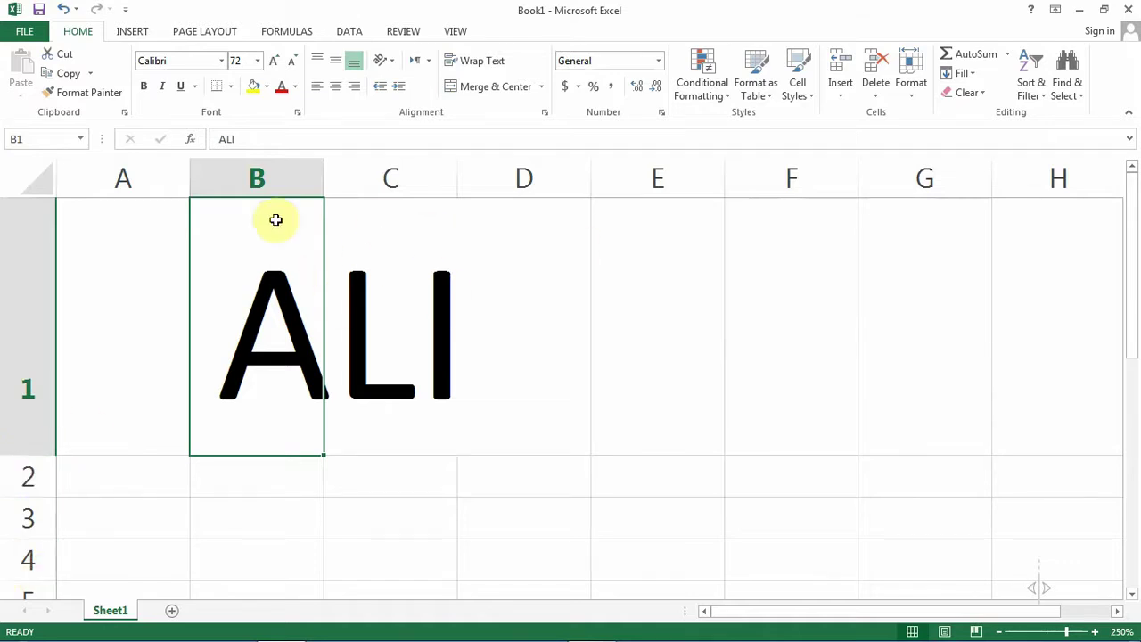
Change the font size of ALI in B1 from 72 to 15 points
left_click(230, 61)
left_click(230, 62)
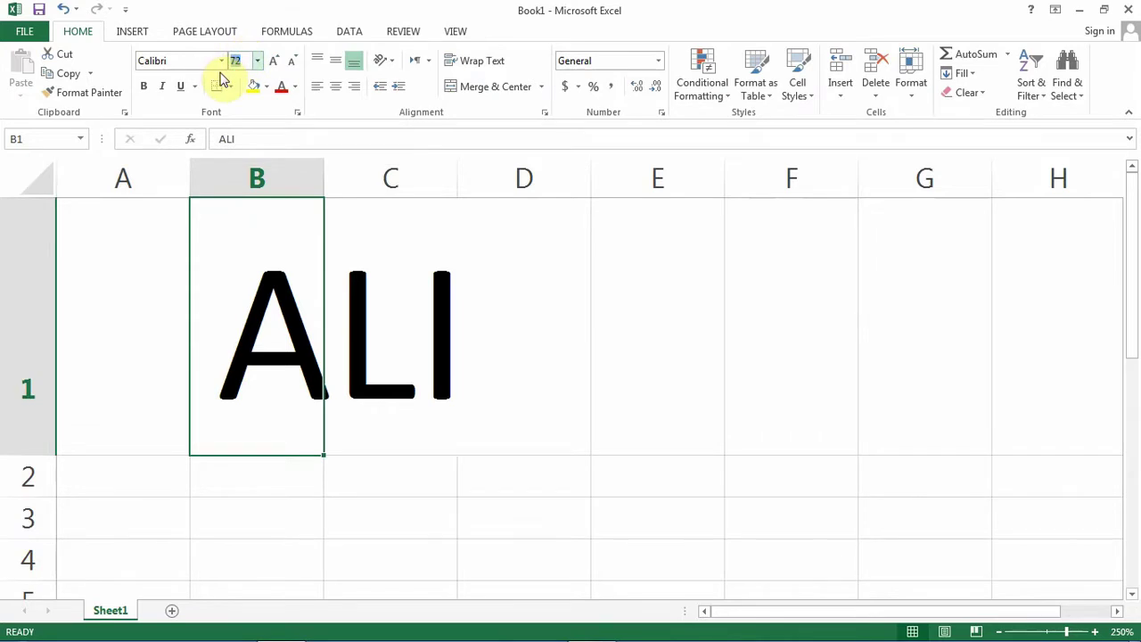
type("15")
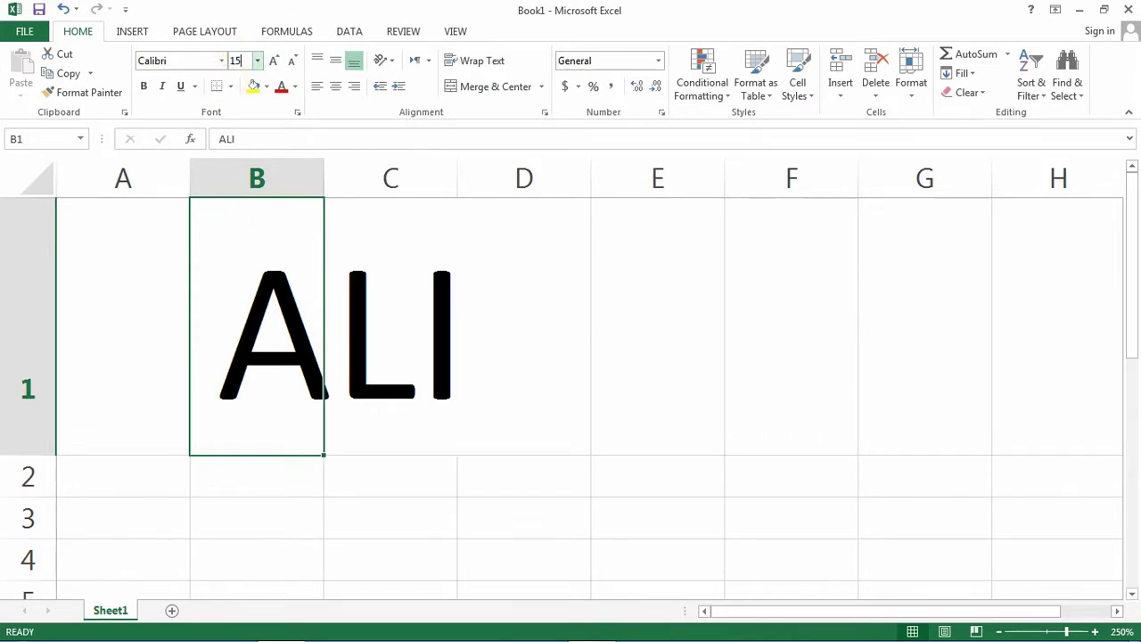
key("Return")
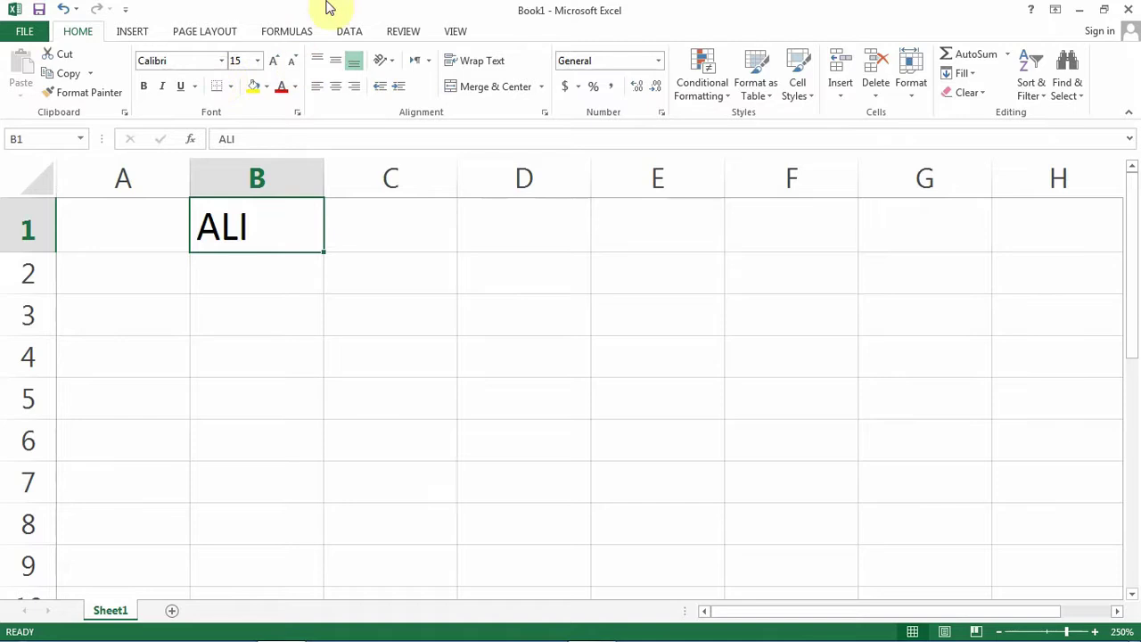
left_click(248, 64)
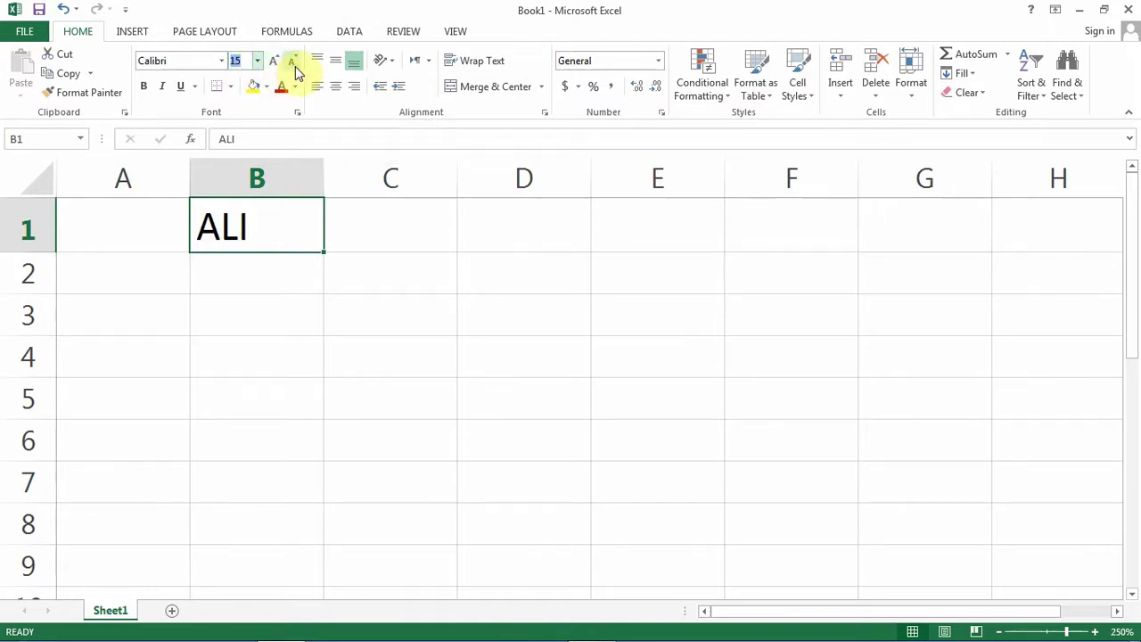
left_click(911, 84)
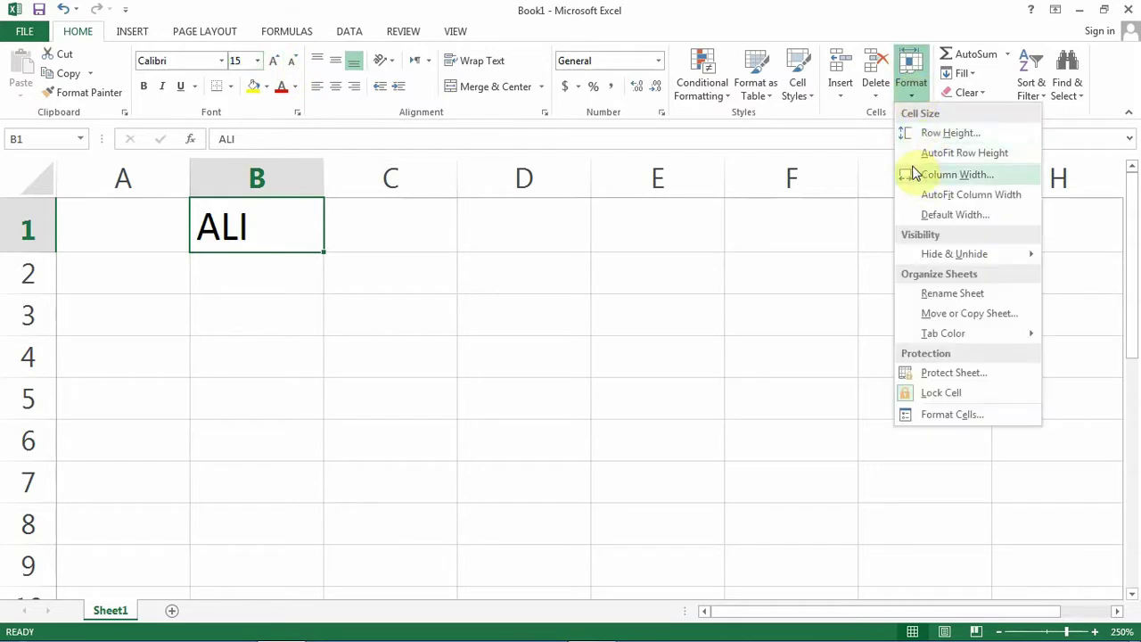
Enter 999999 as column B's Column Width, triggering the 0–255 range warning
left_click(925, 134)
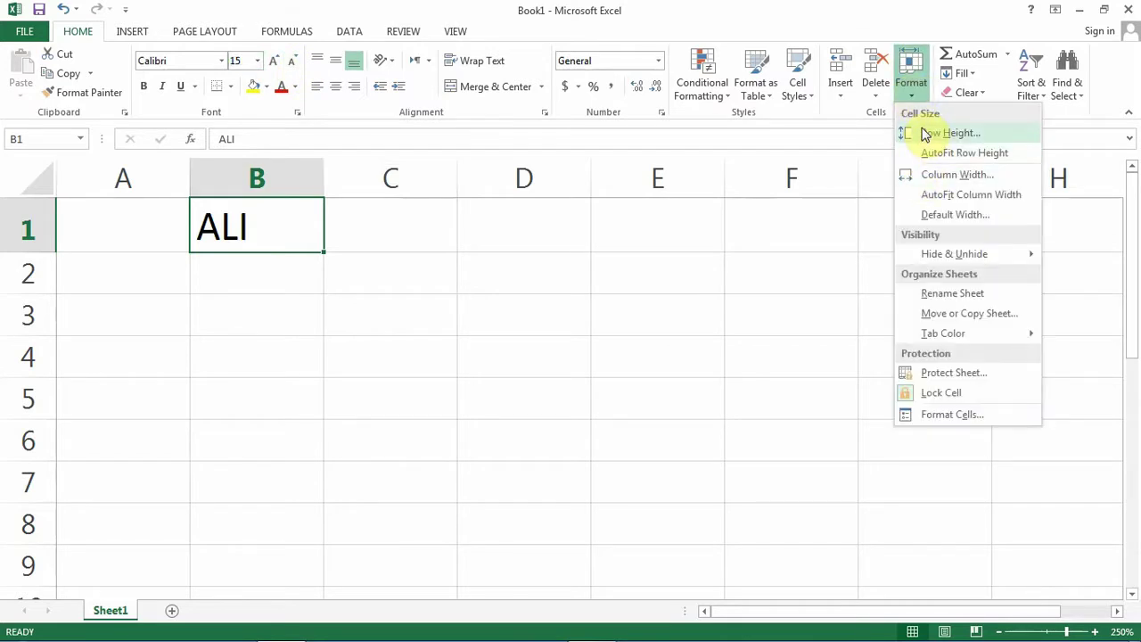
left_click(923, 182)
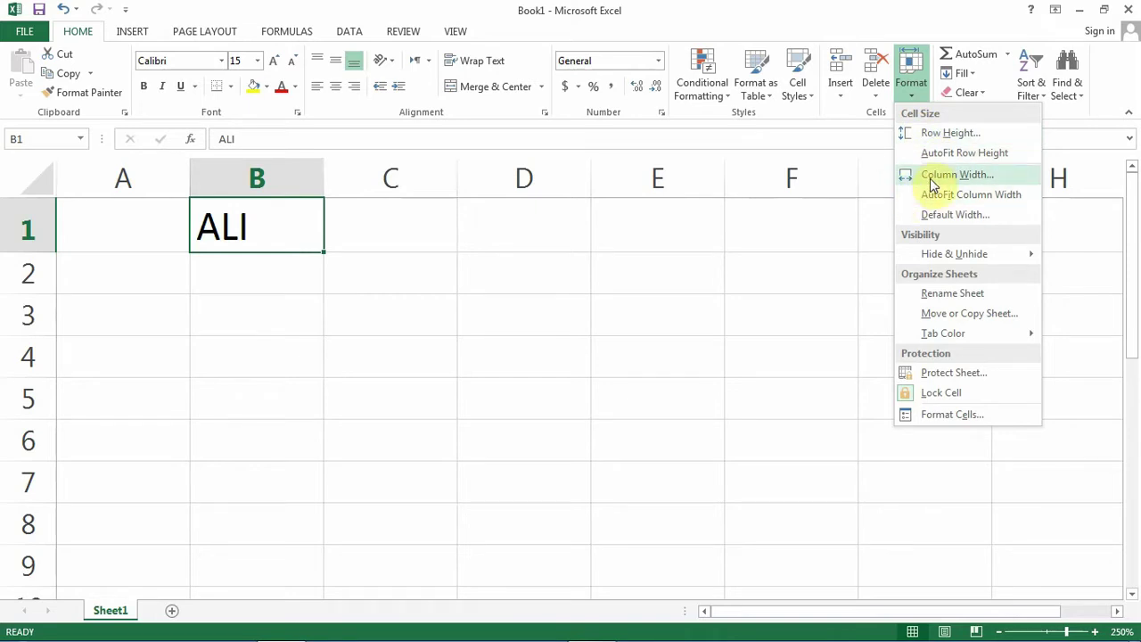
left_click(932, 179)
left_click_drag(710, 83, 792, 183)
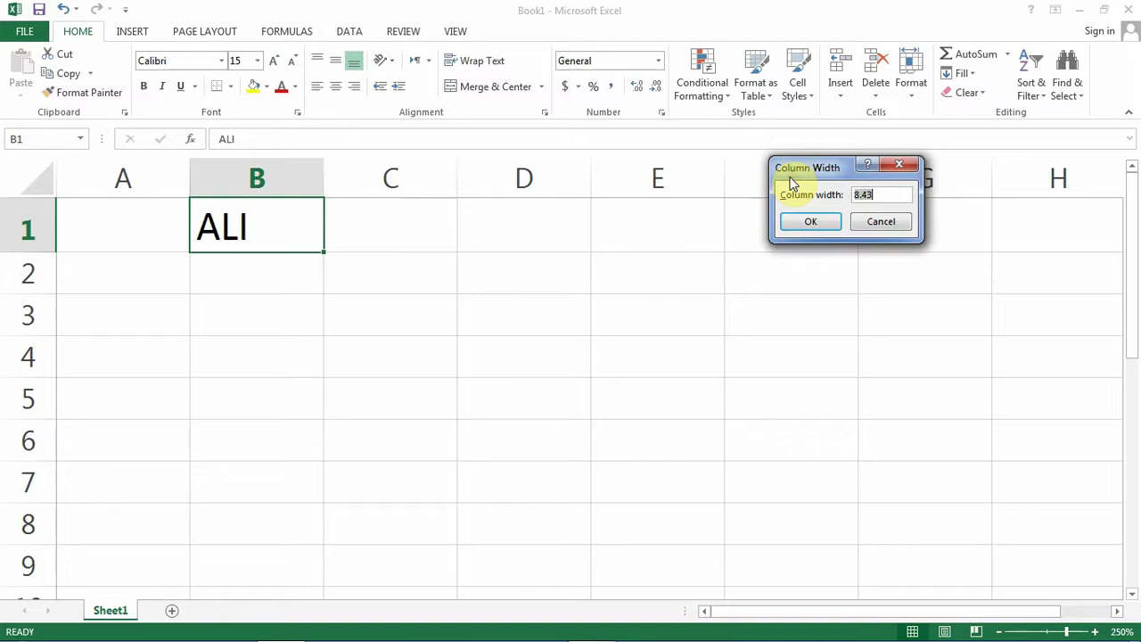
left_click(885, 194)
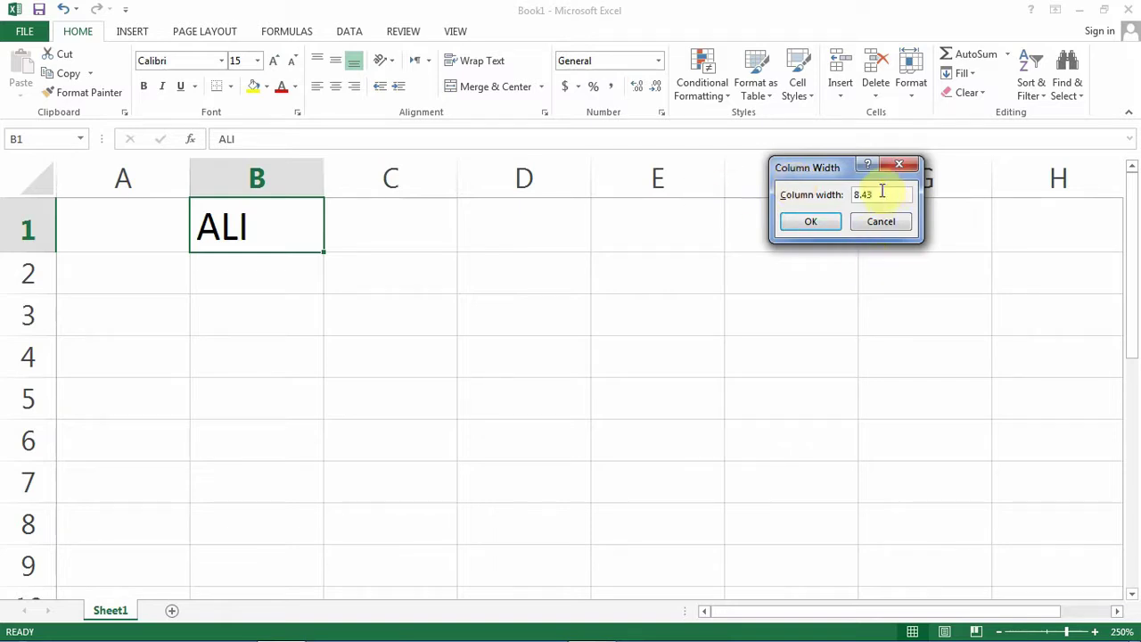
key("BackSpace")
key("BackSpace")
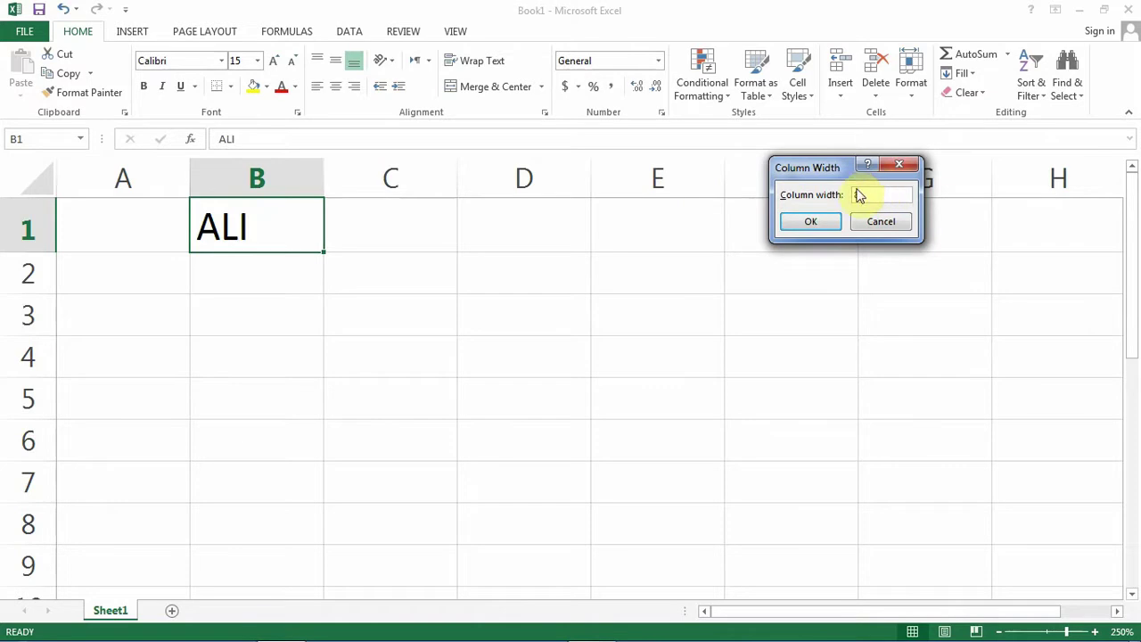
type("8")
left_click_drag(796, 176, 817, 172)
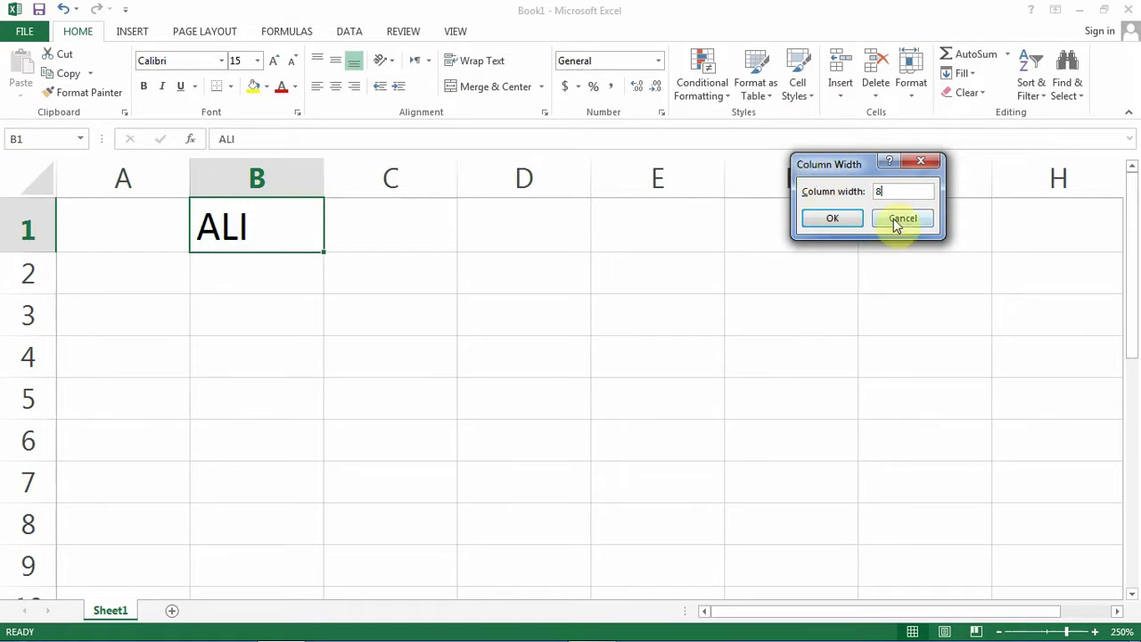
key("BackSpace")
type("0")
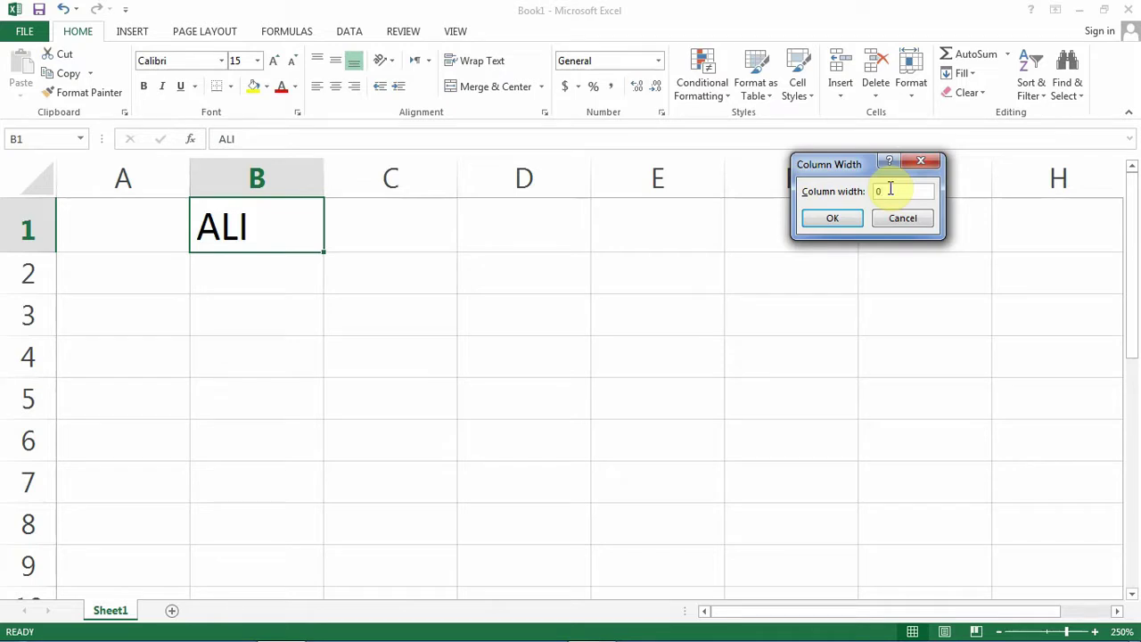
key("BackSpace")
type("999999")
key("Return")
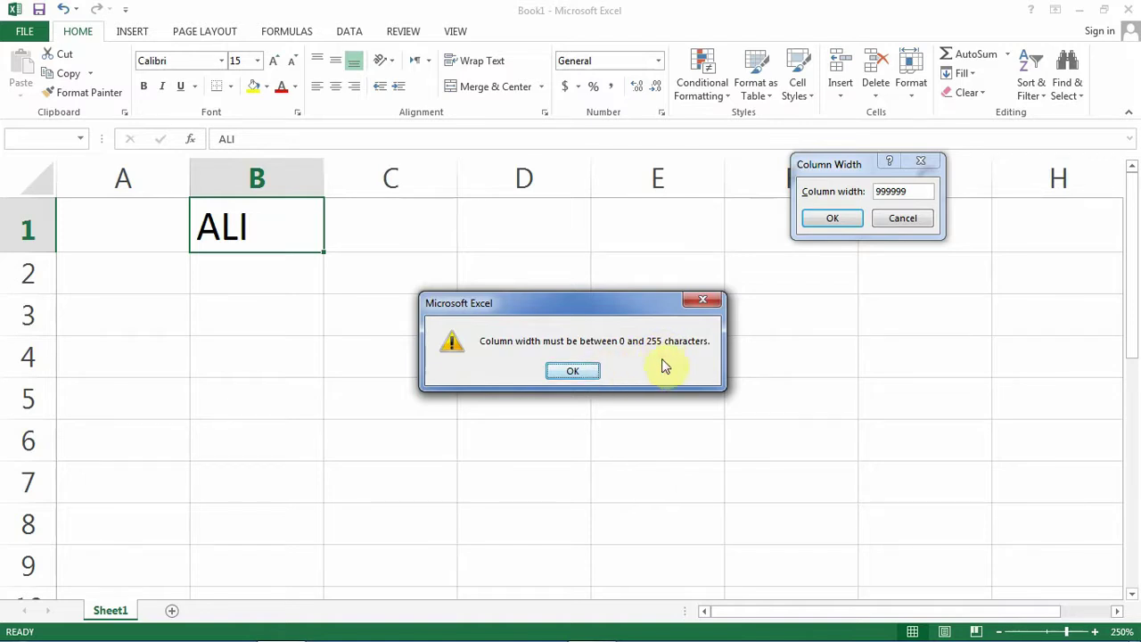
Dismiss the warning and set column B's width to 45
left_click(575, 372)
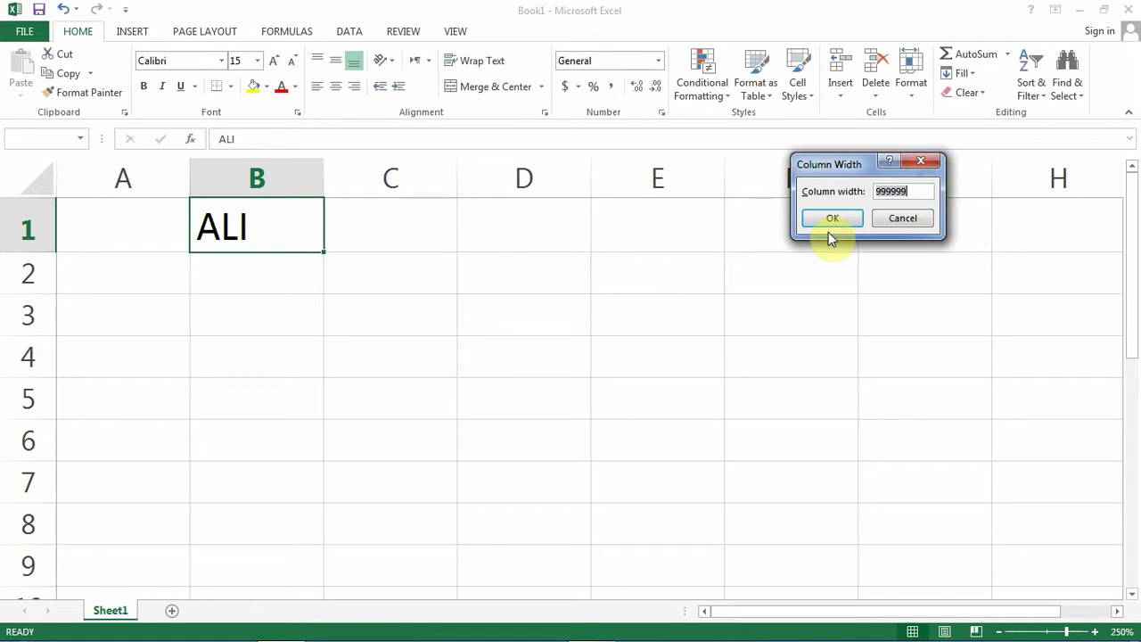
type("45")
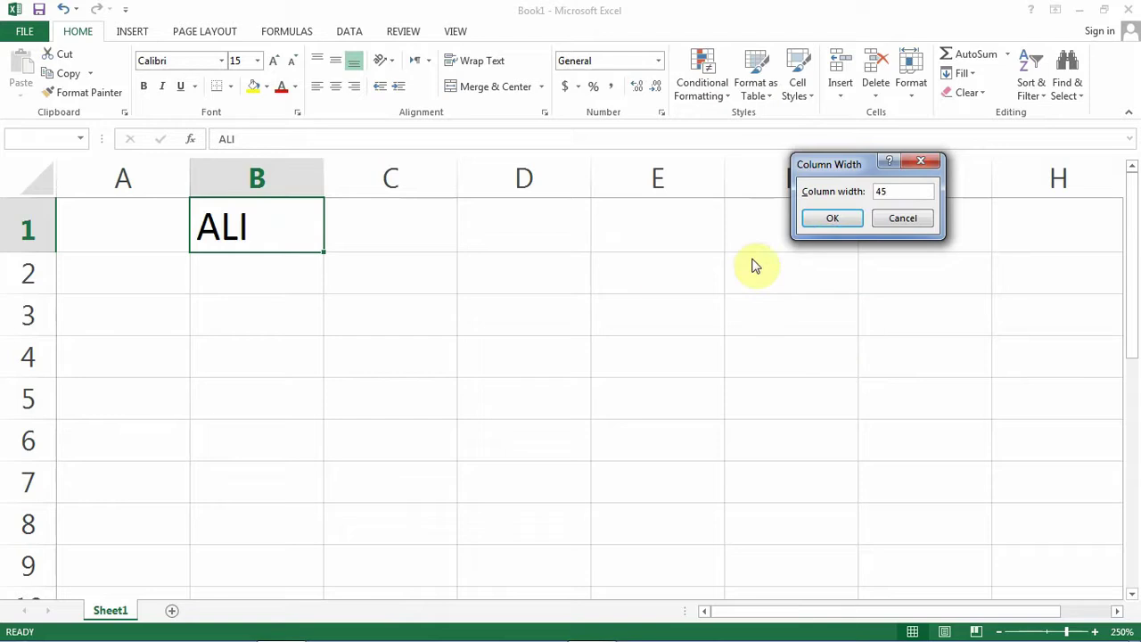
left_click(822, 220)
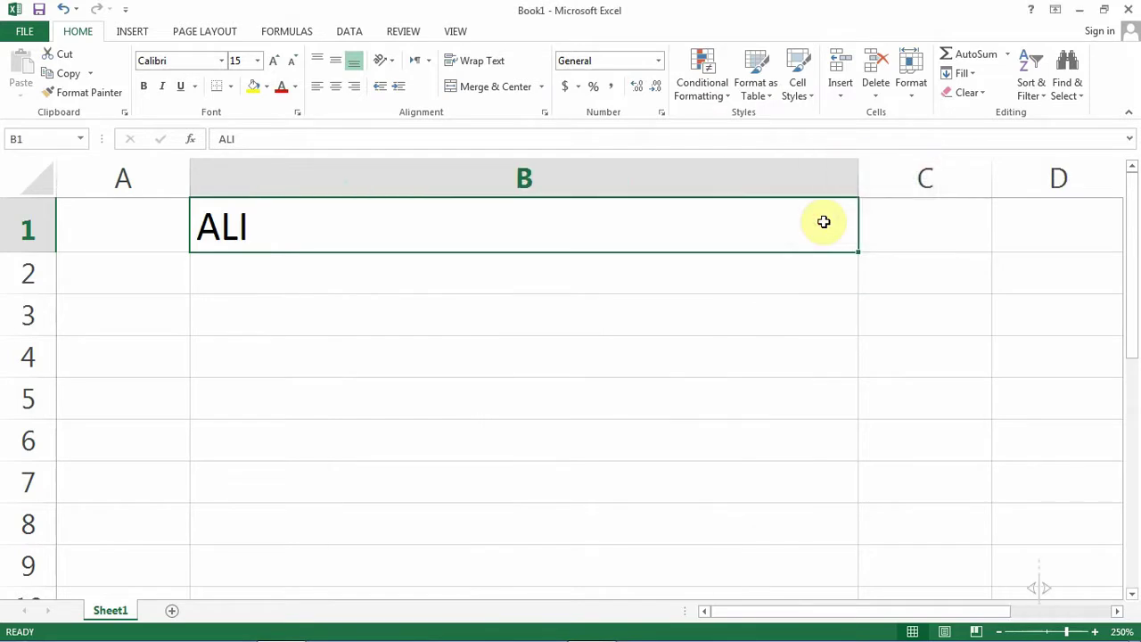
left_click(910, 95)
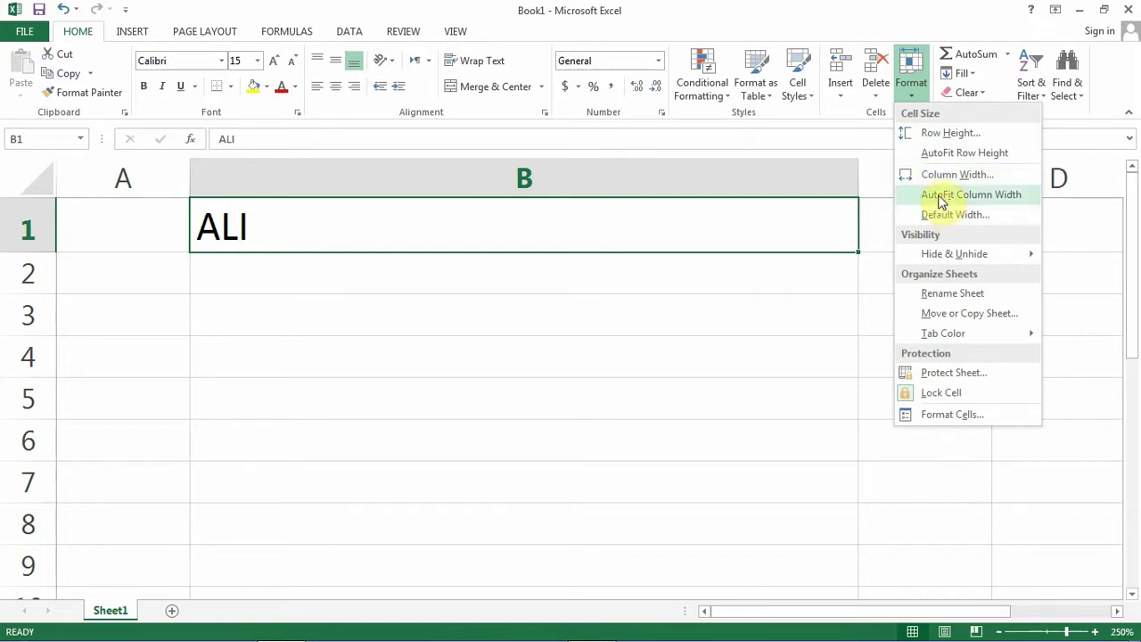
Apply AutoFit Column Width to column B
left_click(941, 196)
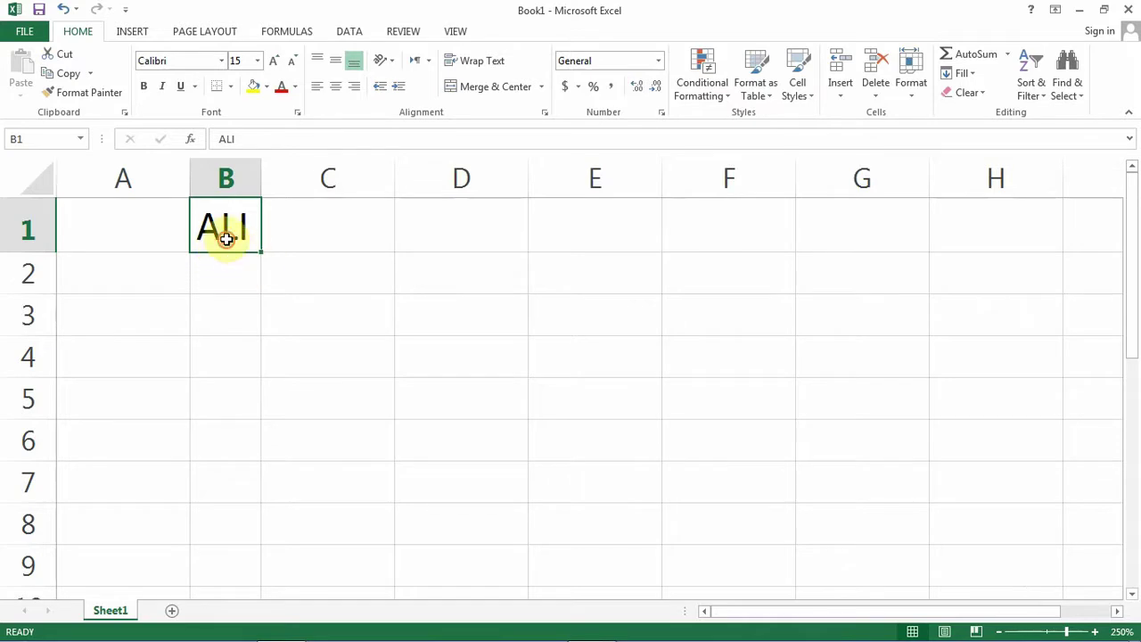
Overwrite B1's text with the student's full name in all capitals and reselect B1
double_click(222, 232)
left_click_drag(260, 233, 178, 224)
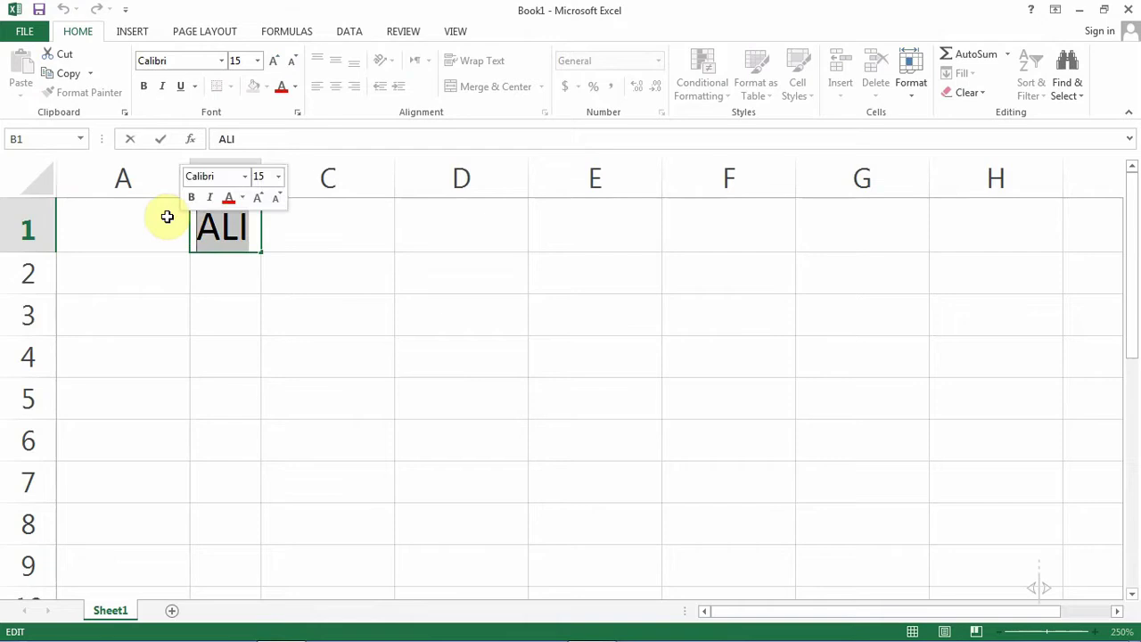
type("muha")
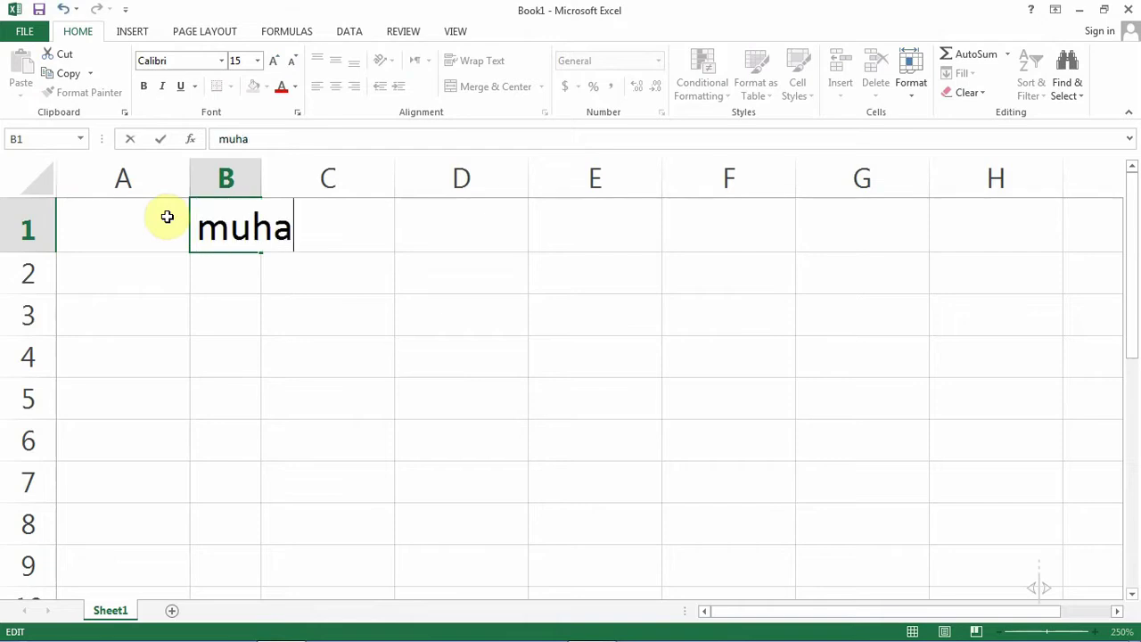
type("mmad ")
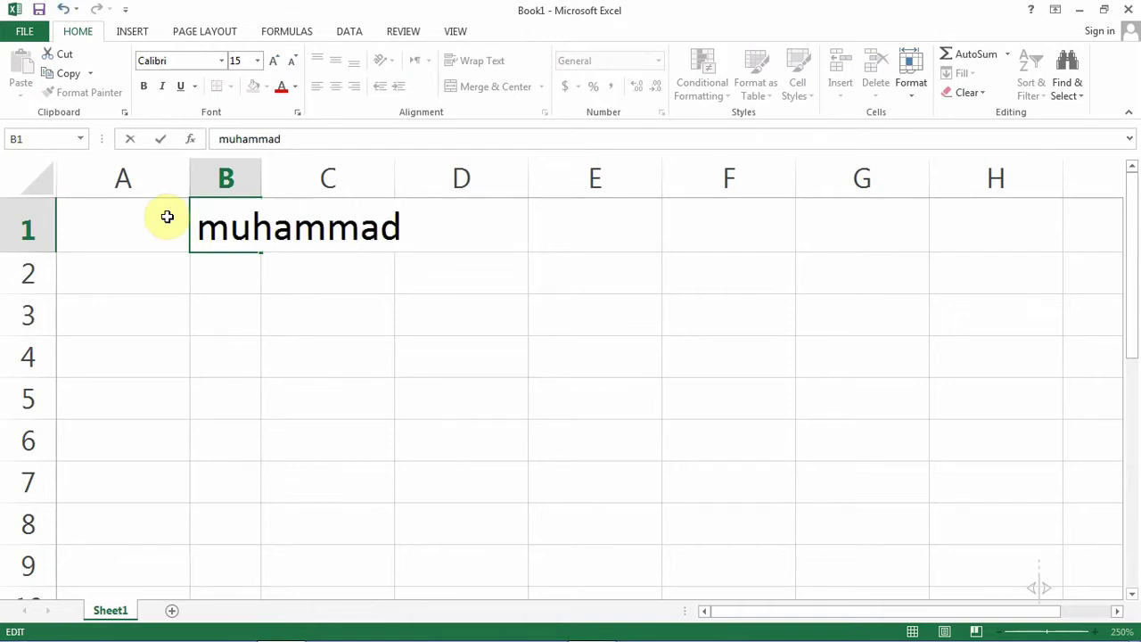
type("Ali")
key("BackSpace")
key("BackSpace")
key("BackSpace")
key("BackSpace")
key("BackSpace")
key("BackSpace")
key("BackSpace")
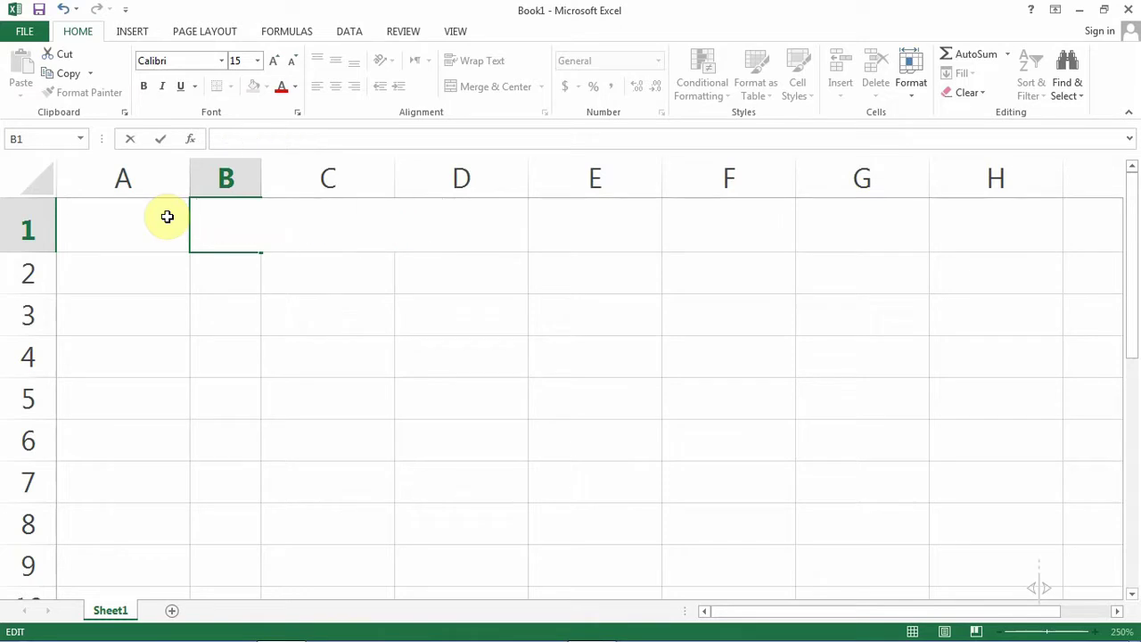
type("MUHAMMAD ALI")
key("Return")
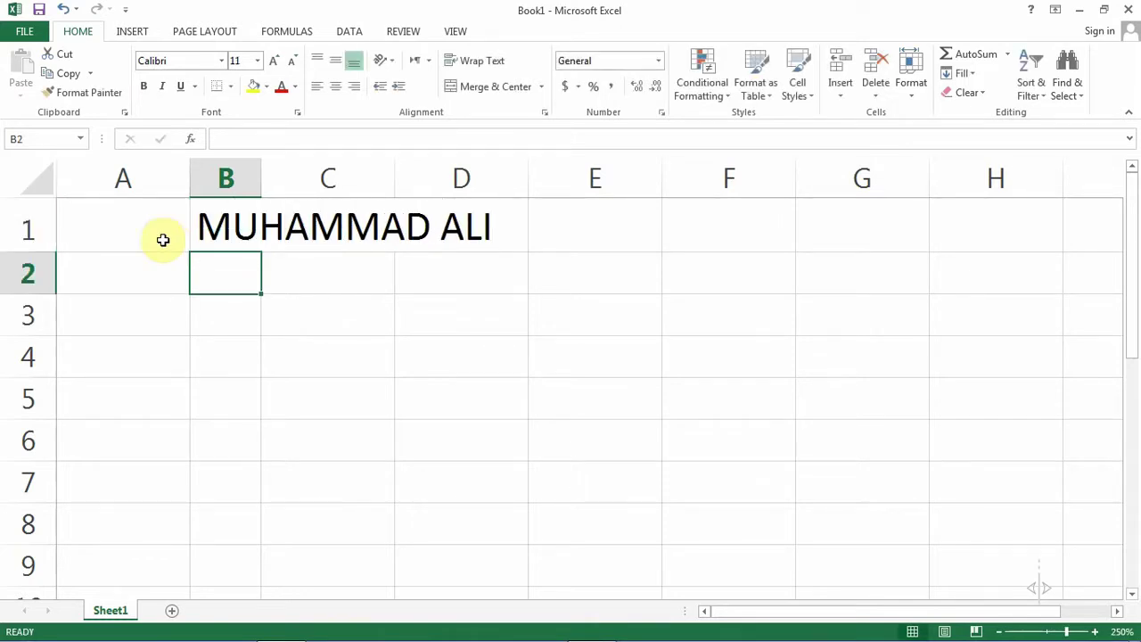
left_click(219, 236)
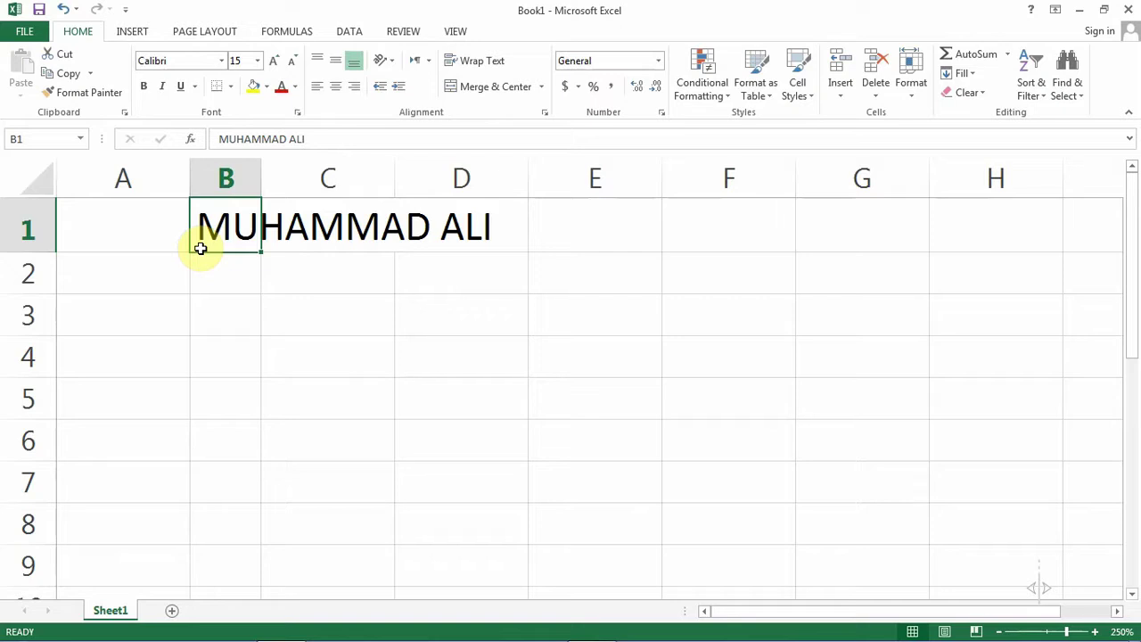
Fit column B to the full name by dragging, then double-clicking the B/C border
left_click(911, 98)
left_click(929, 191)
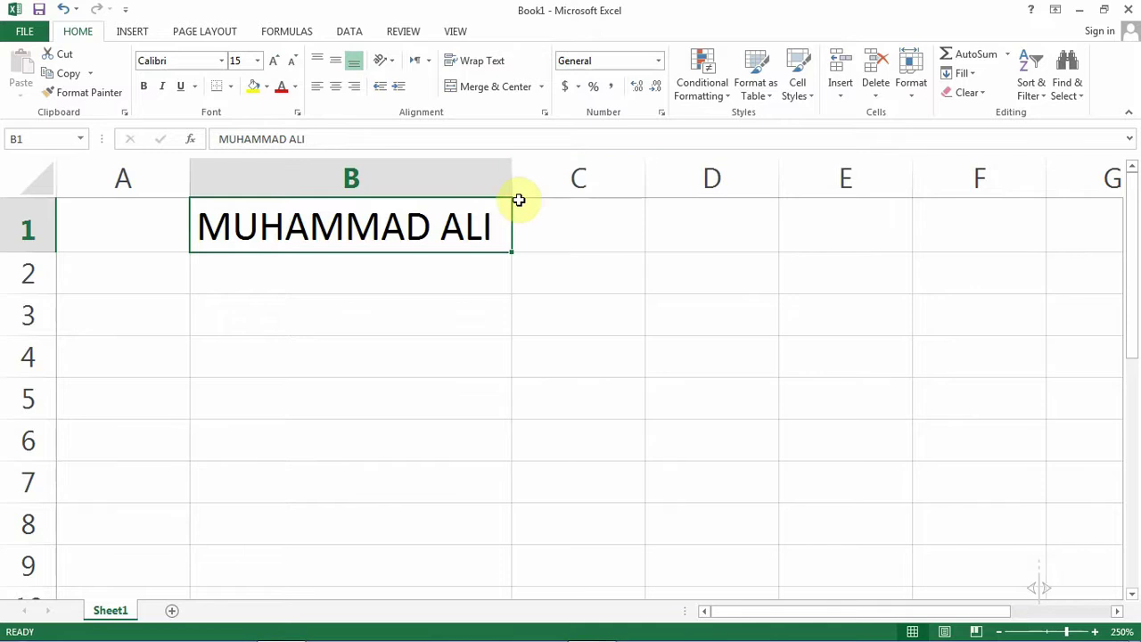
left_click_drag(512, 178, 494, 178)
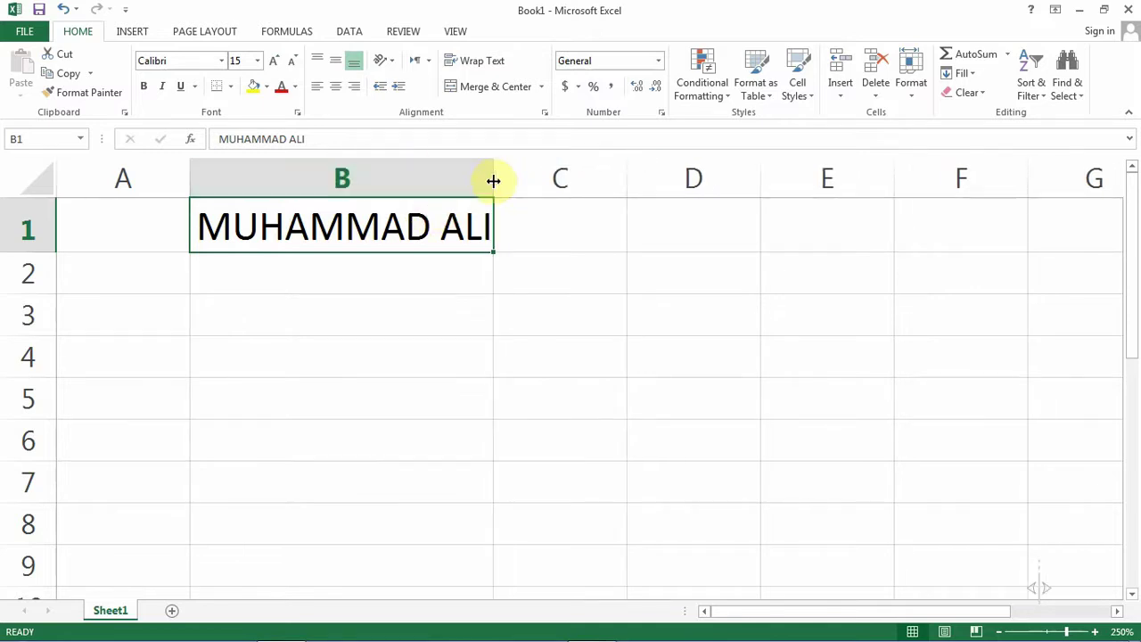
left_click_drag(494, 178, 368, 187)
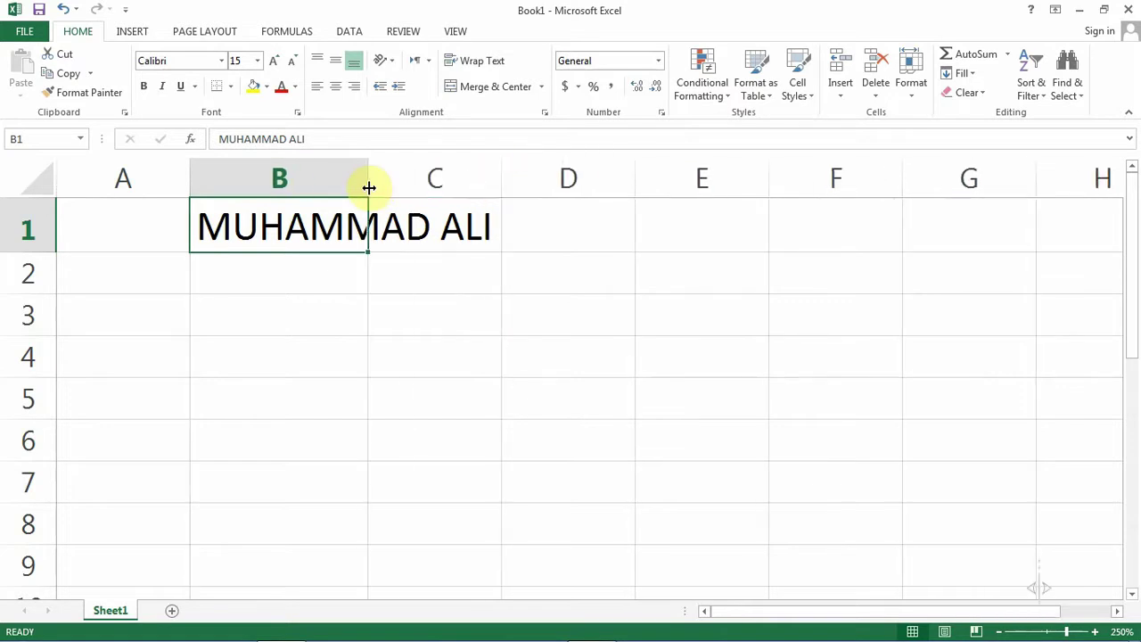
left_click_drag(369, 186, 785, 207)
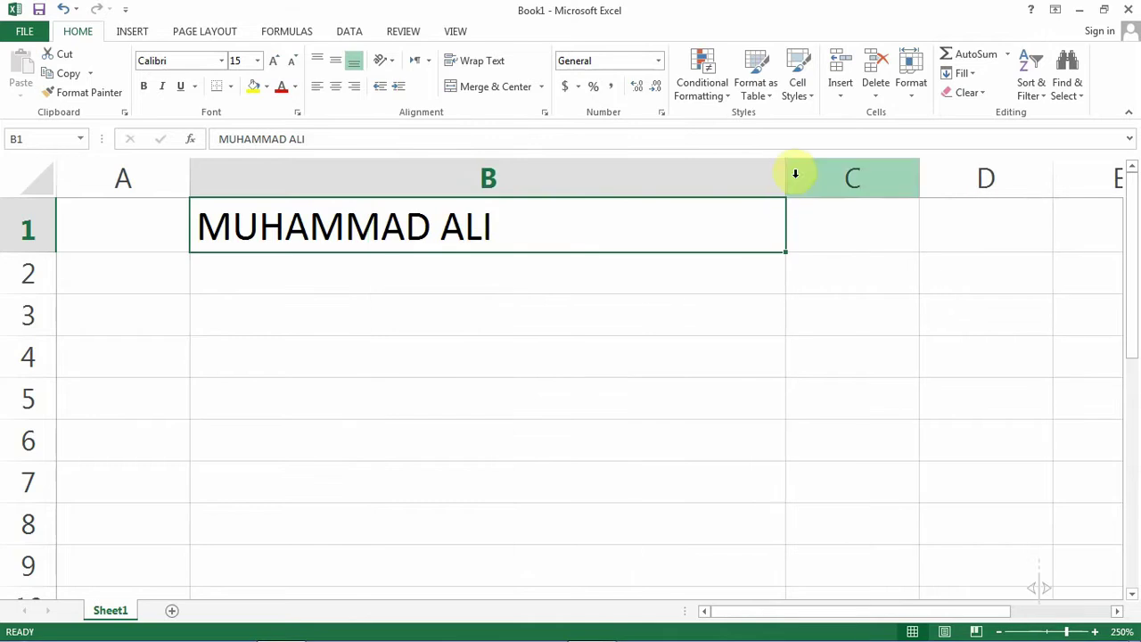
left_click_drag(788, 170, 518, 203)
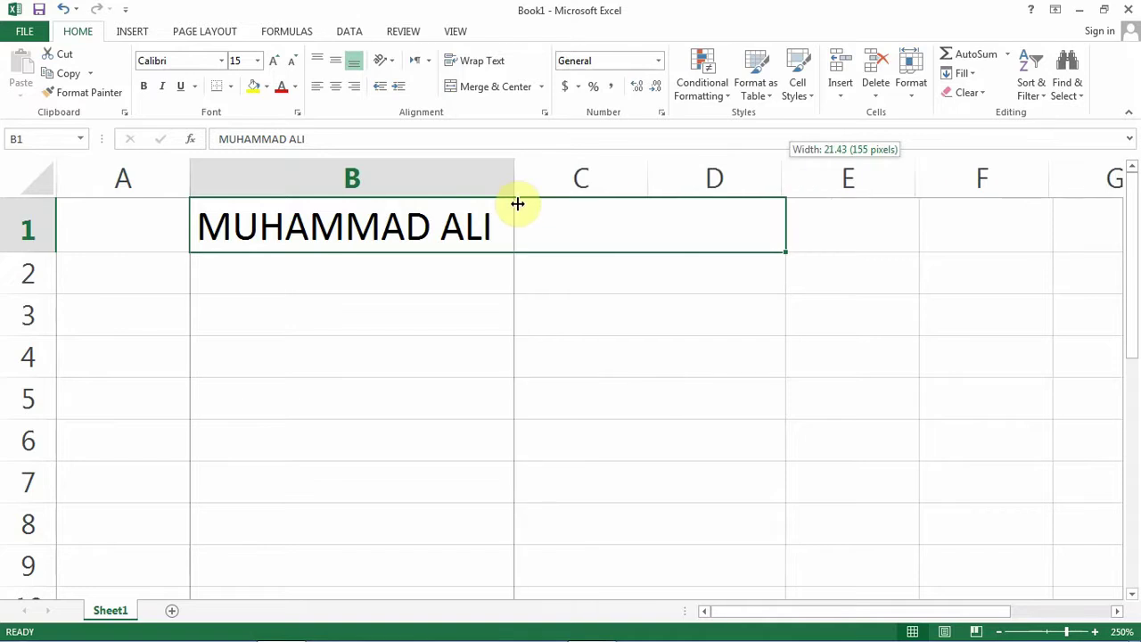
left_click_drag(518, 203, 362, 193)
left_click(485, 178)
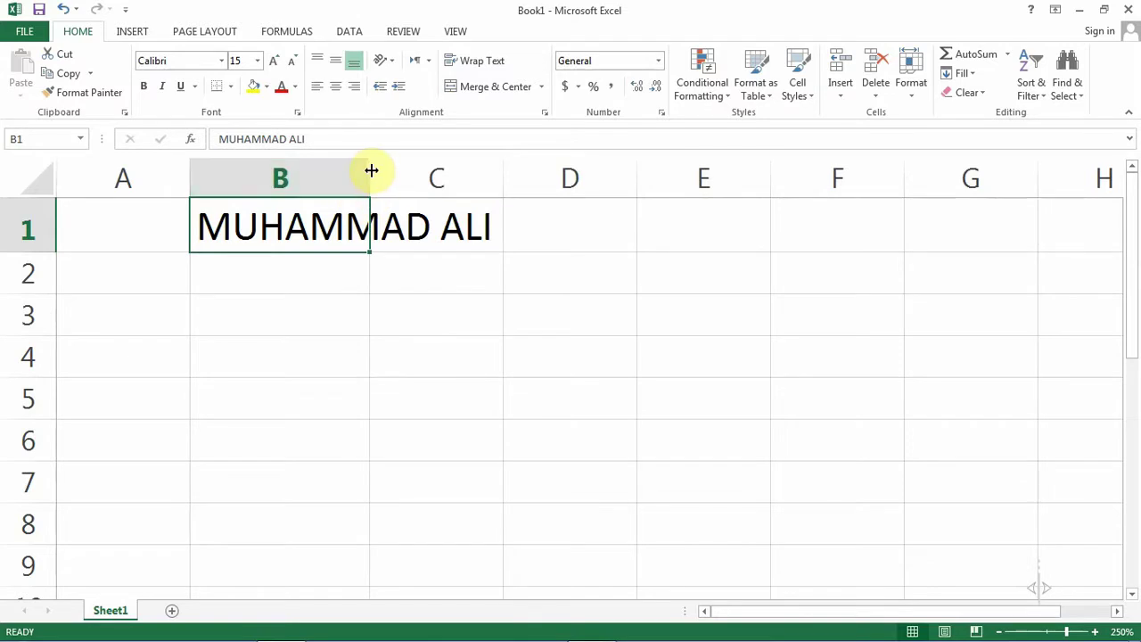
double_click(371, 170)
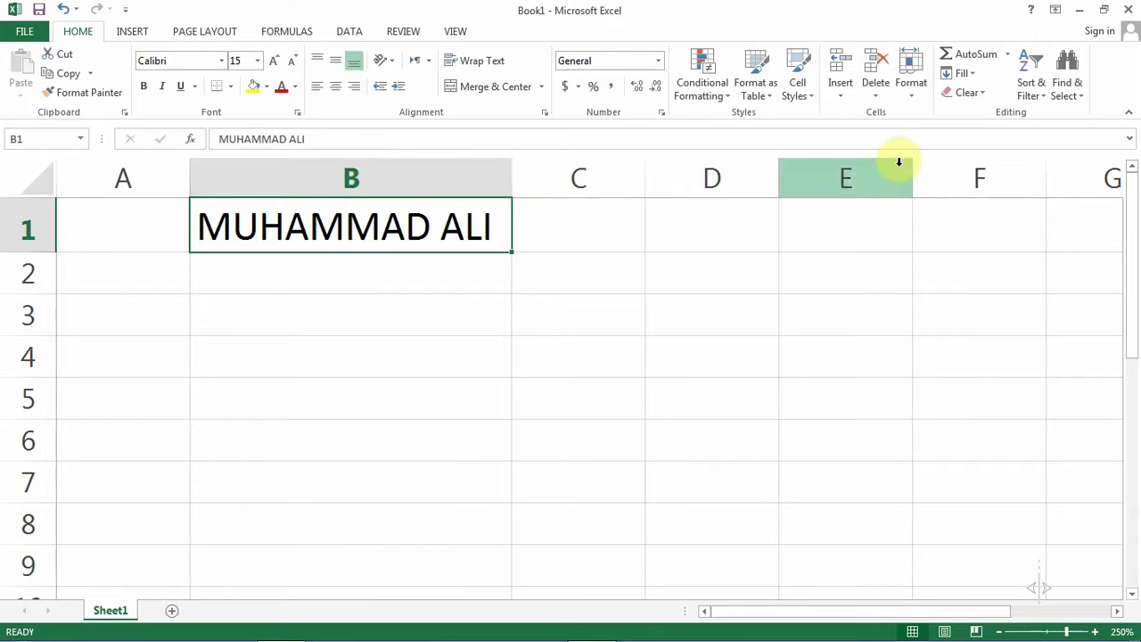
Select the range C1:F1 so columns C through F can be resized together
left_click(913, 95)
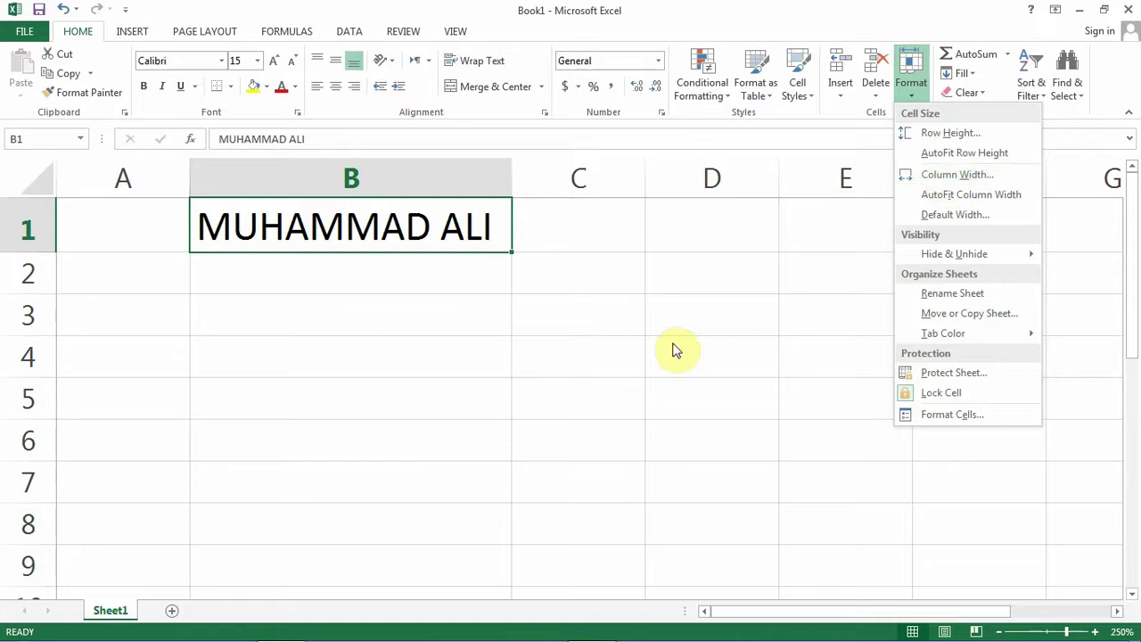
left_click(597, 339)
left_click_drag(579, 238, 965, 234)
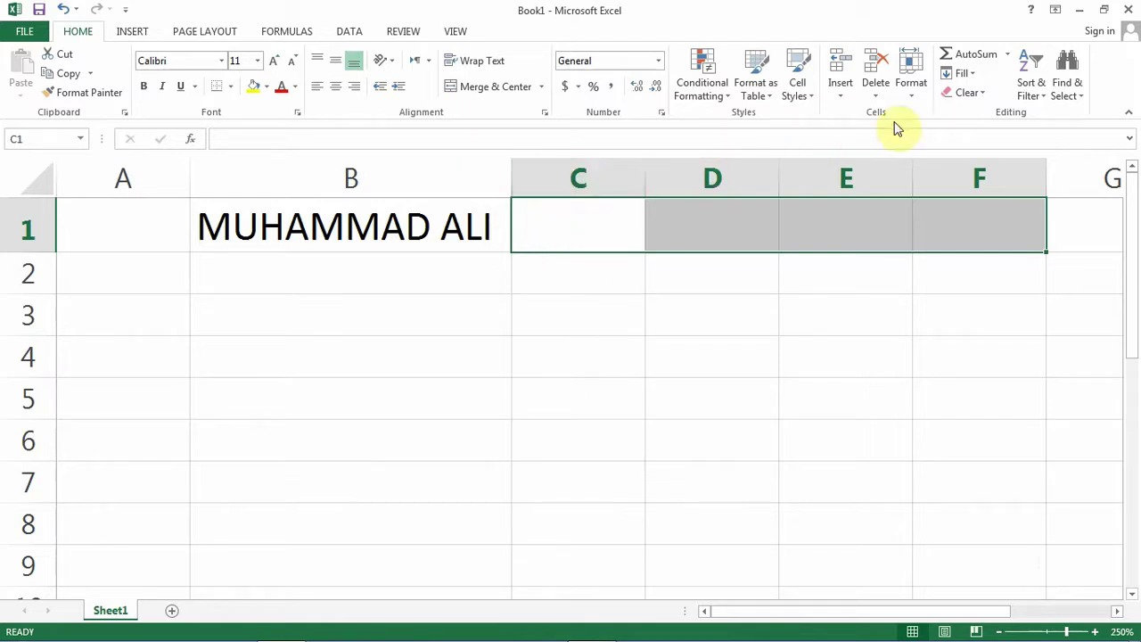
Give the selected columns C–F a Column Width of 2, then select H3
left_click(908, 95)
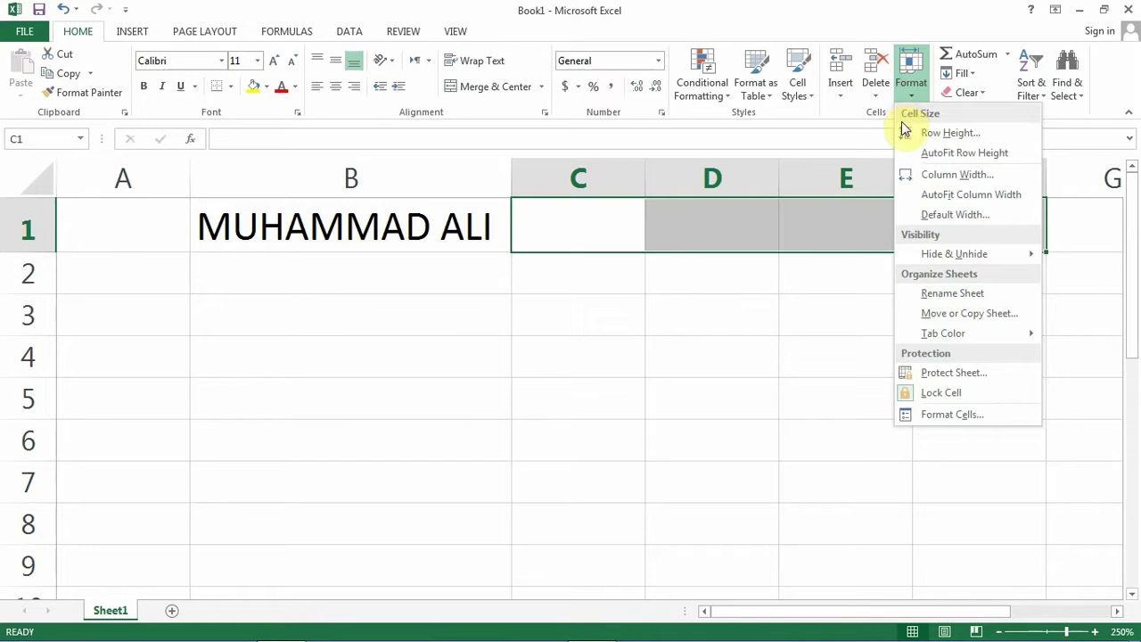
left_click(924, 175)
type("2")
key("Return")
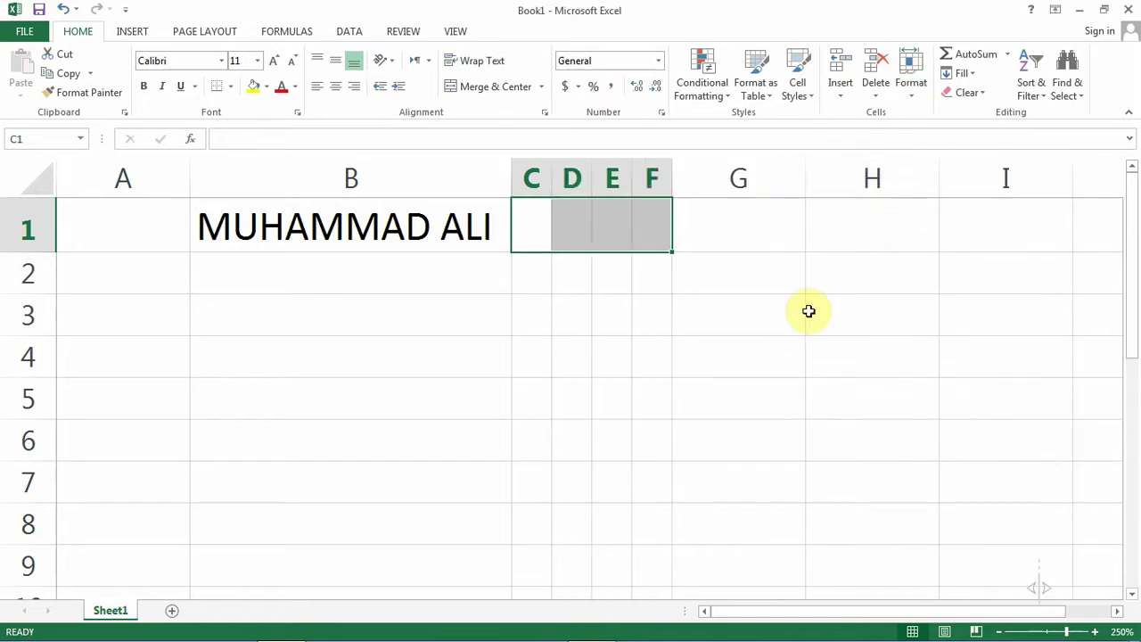
left_click(809, 311)
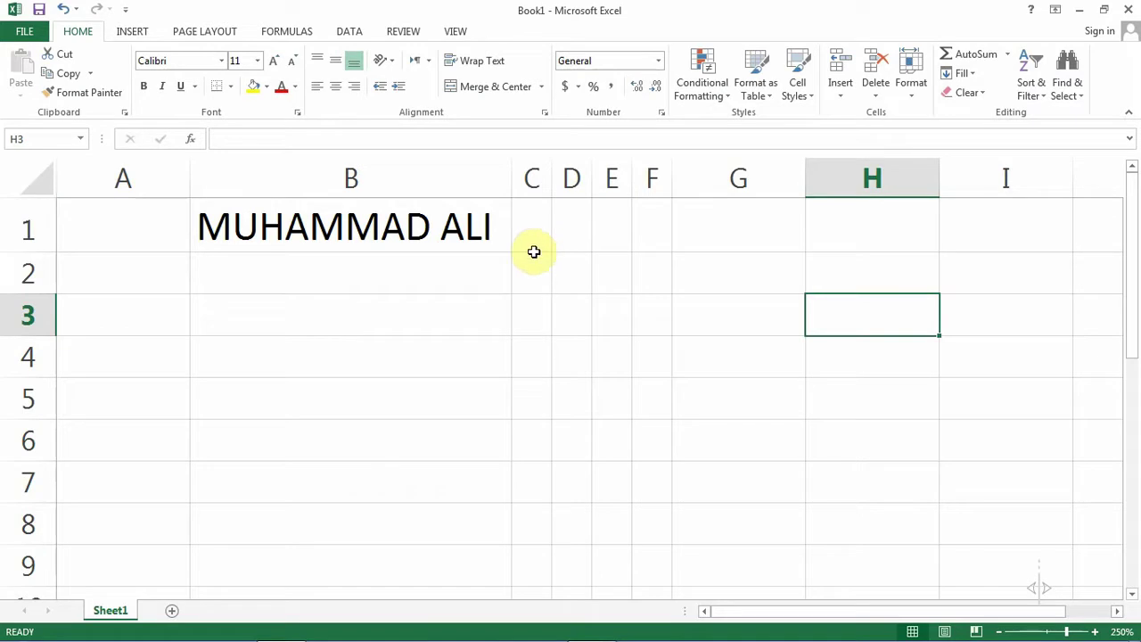
left_click(915, 102)
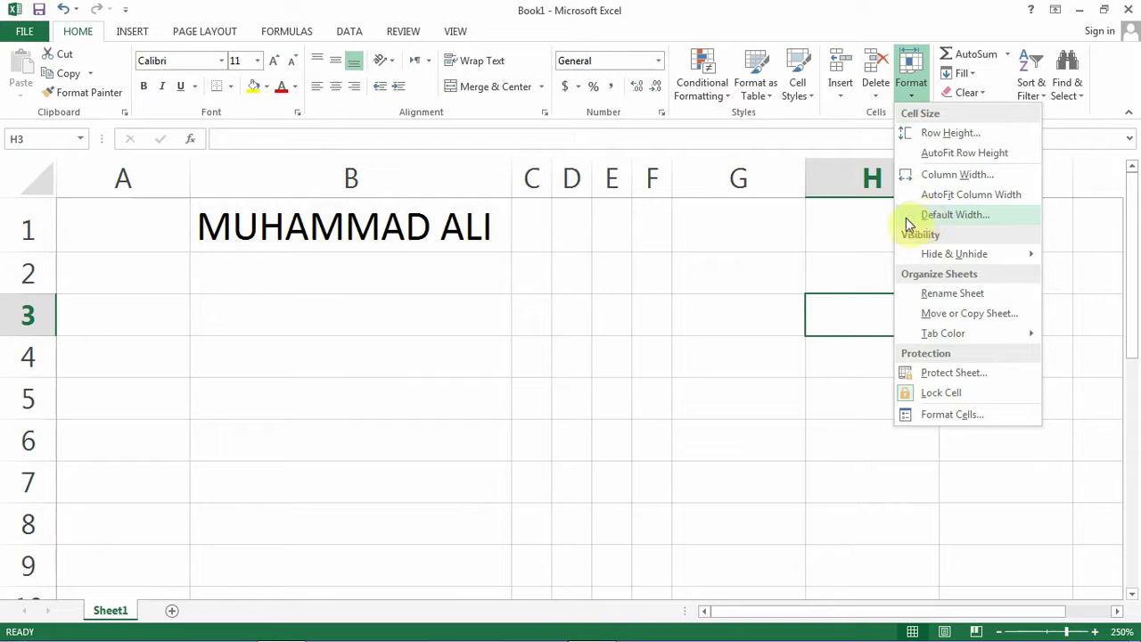
Set the Default Width (standard column width) to 1
left_click(906, 217)
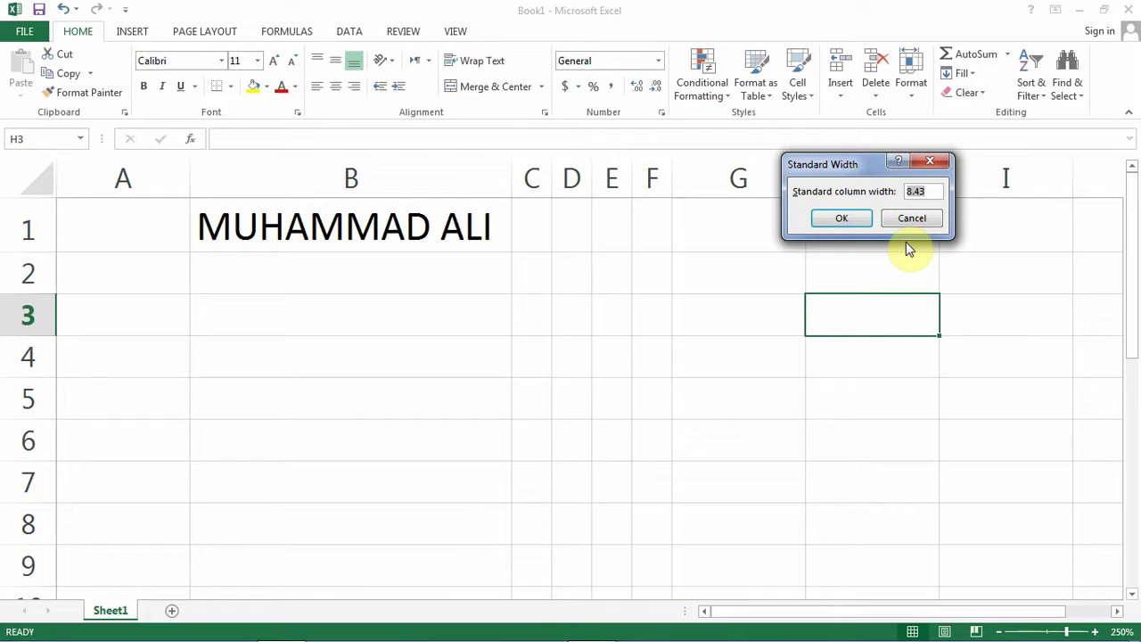
type("1")
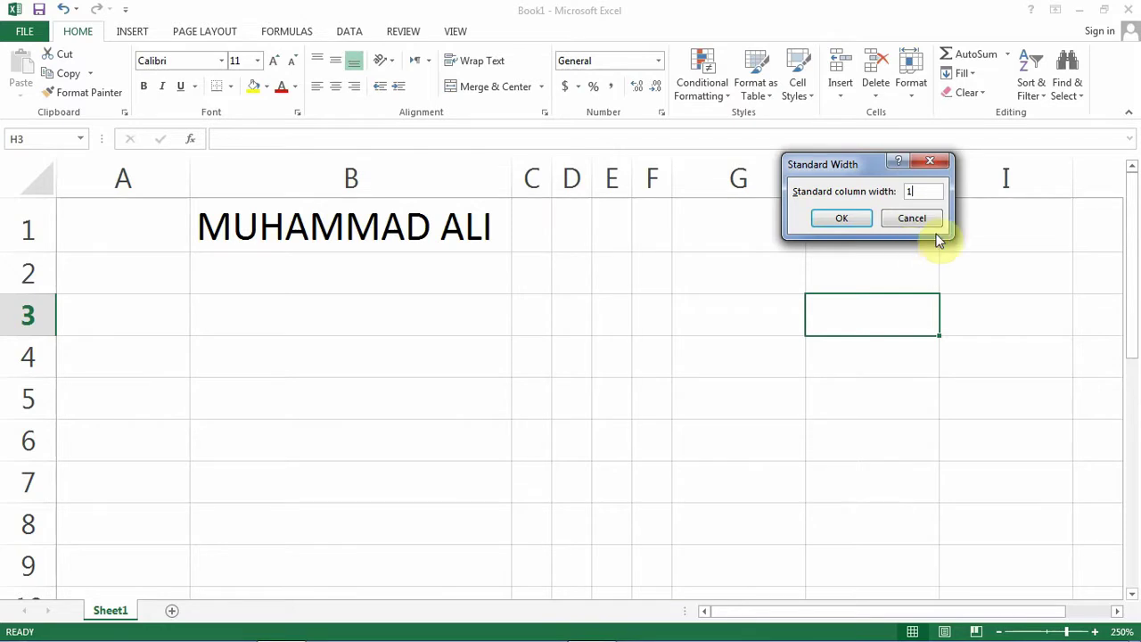
left_click(819, 223)
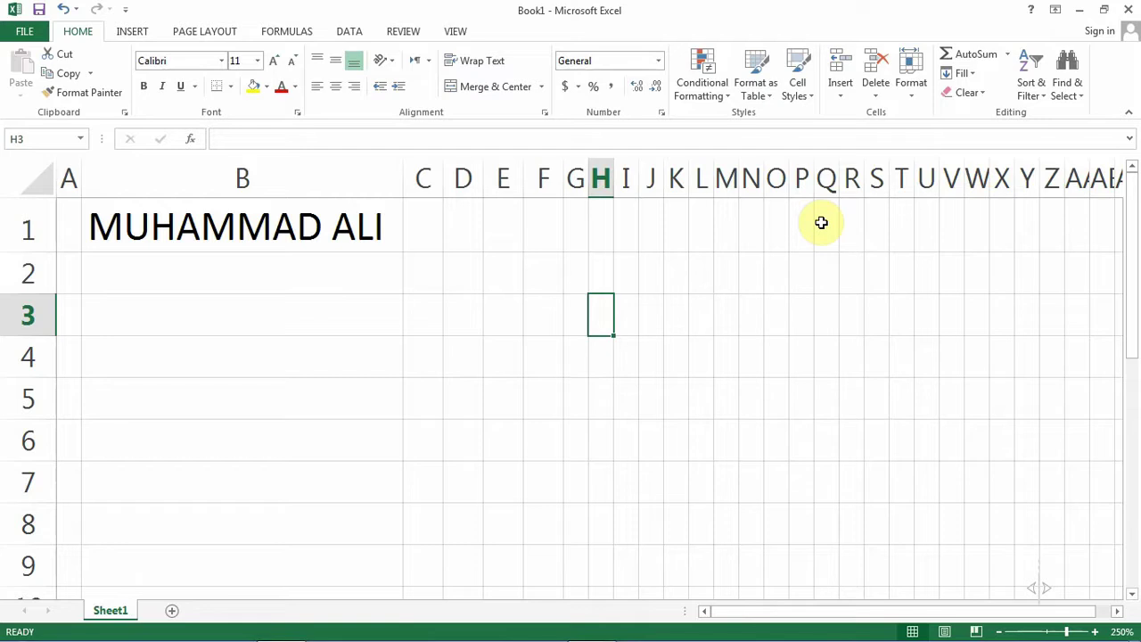
Add a new blank Sheet2 and select cell C2 on it
left_click(173, 612)
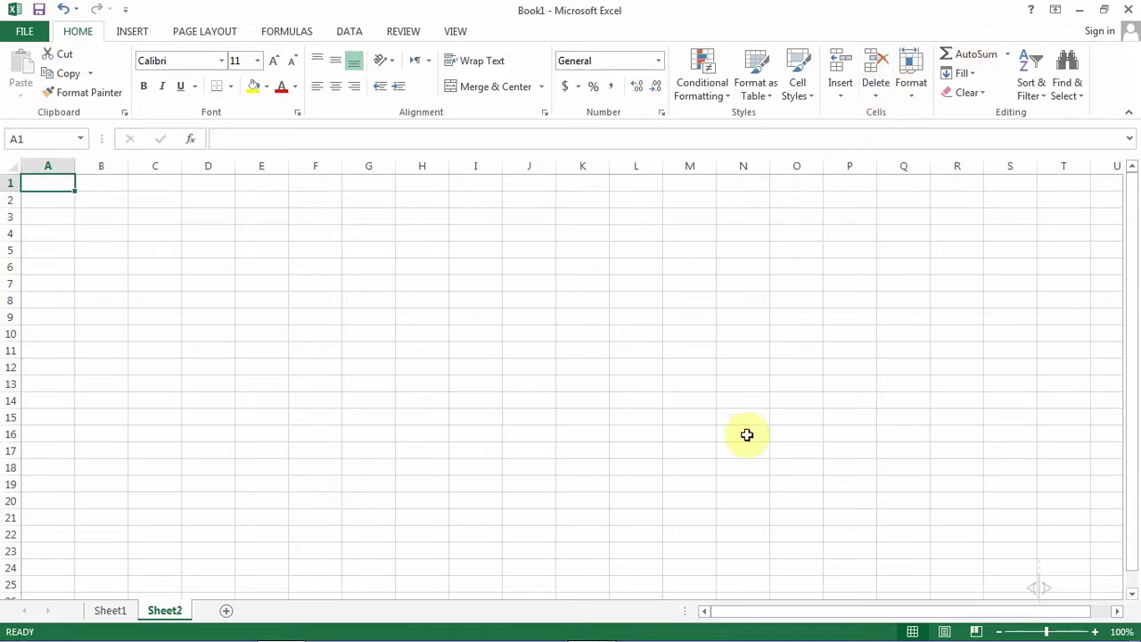
left_click(911, 100)
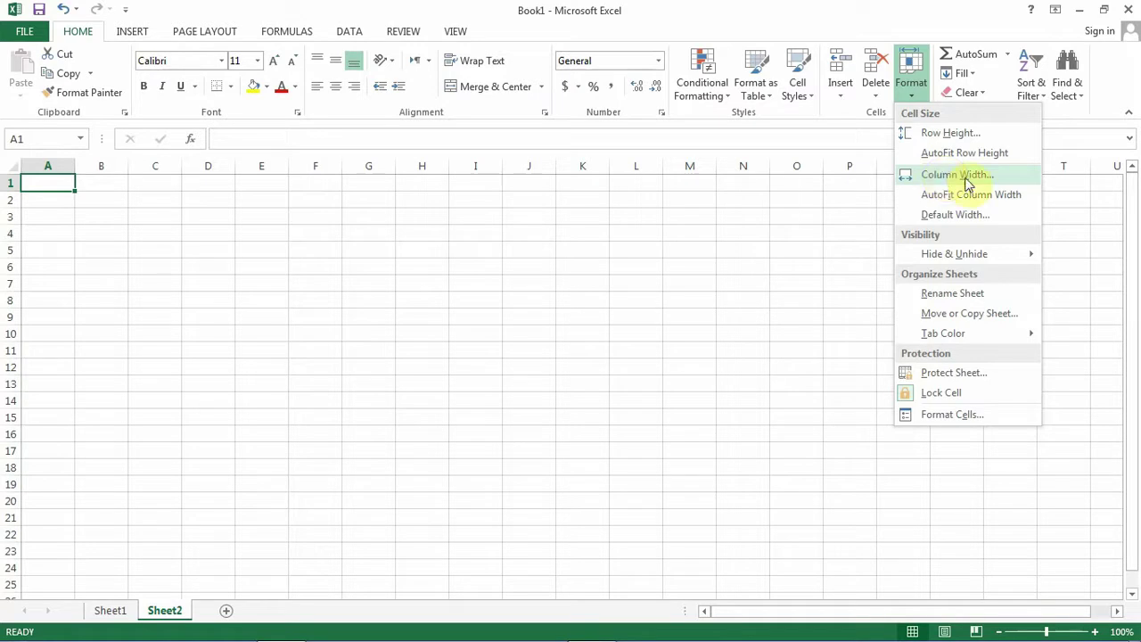
mouse_move(922, 260)
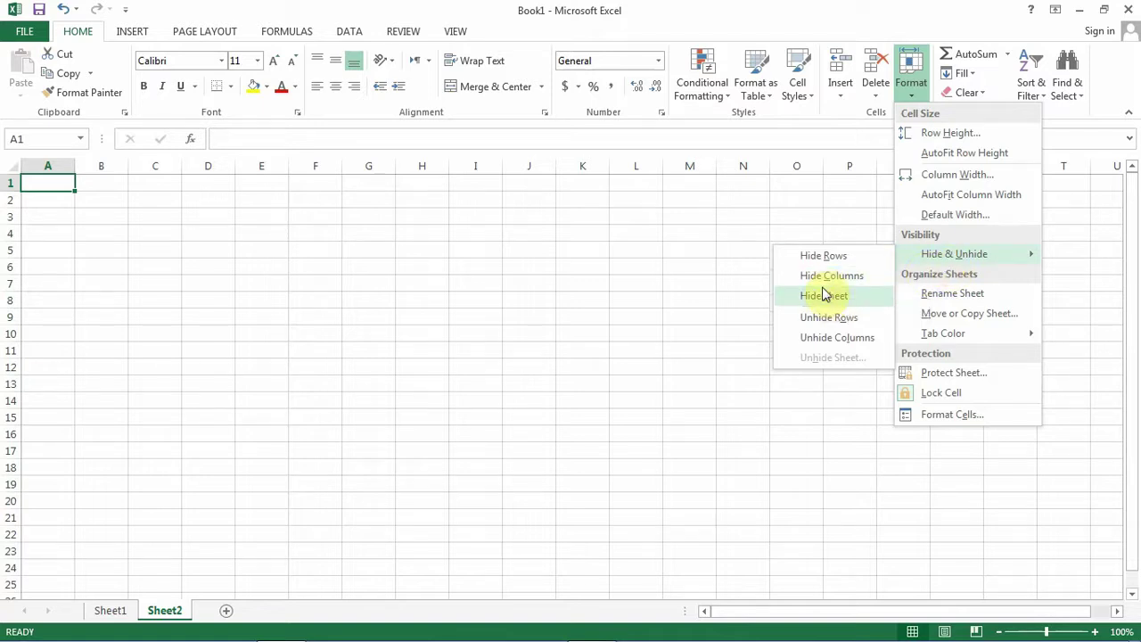
left_click(451, 234)
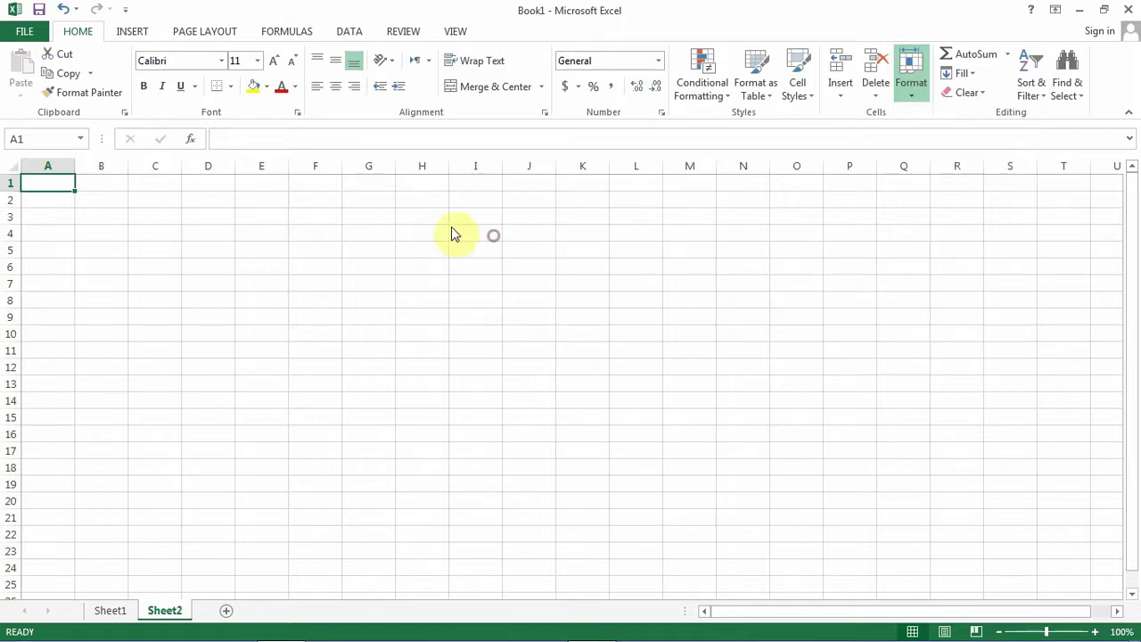
left_click(151, 199)
Select C2:C5, zoom to 226%, and hide rows 2 through 5
left_click_drag(150, 199, 153, 257)
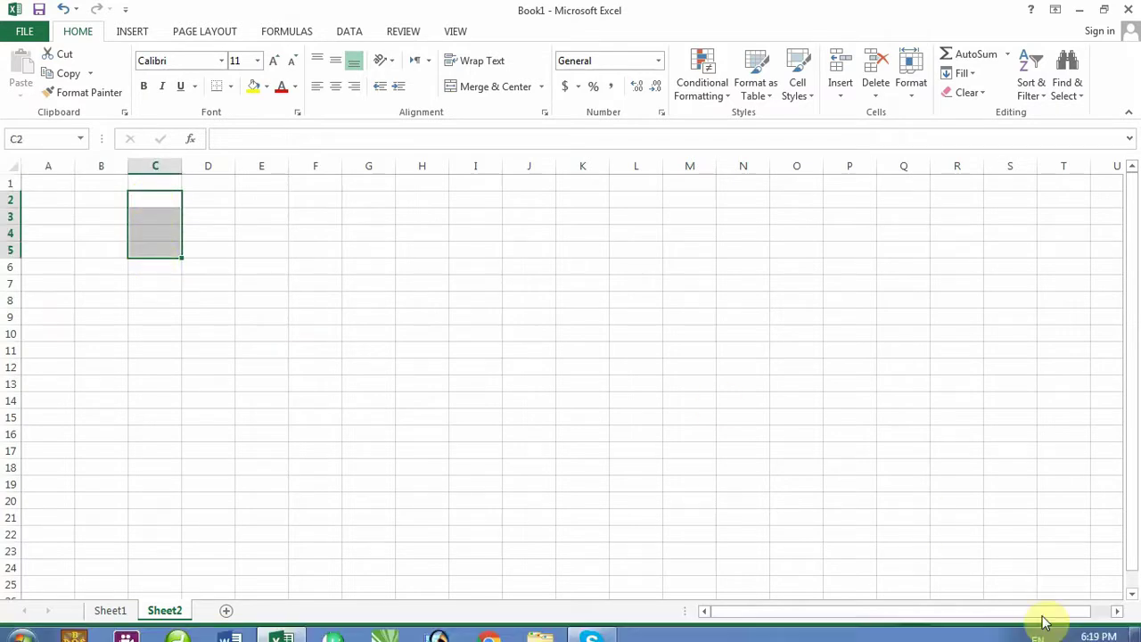
mouse_move(1067, 633)
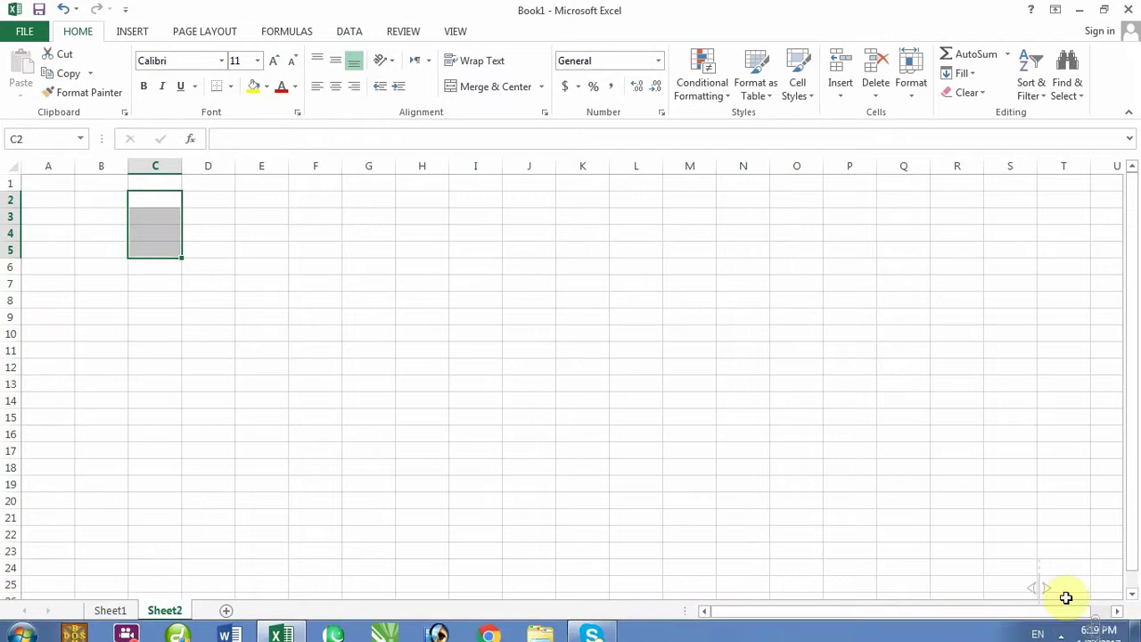
left_click(1065, 632)
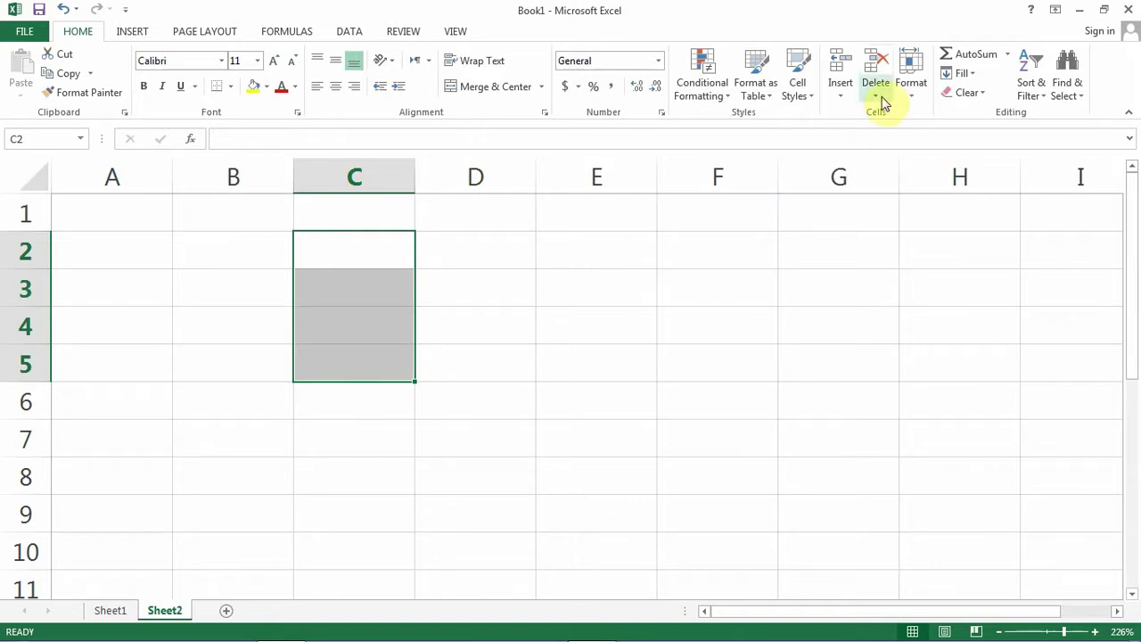
left_click(910, 97)
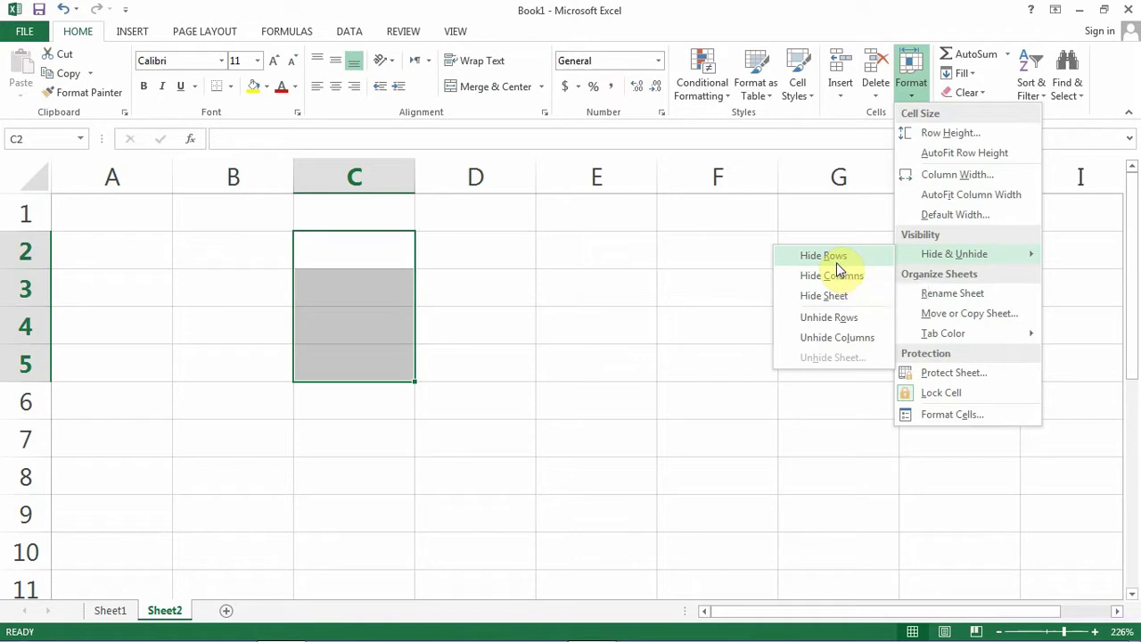
left_click(836, 258)
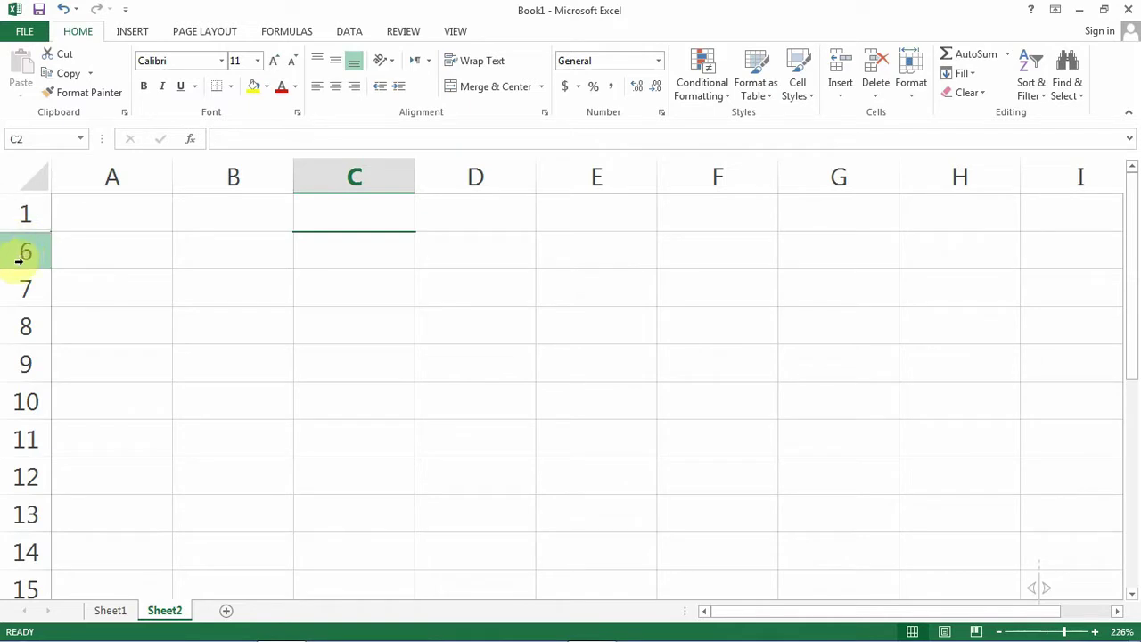
left_click(363, 283)
Select C1:C6 across the hidden rows and unhide rows 2 to 5 on Sheet2
left_click(534, 277)
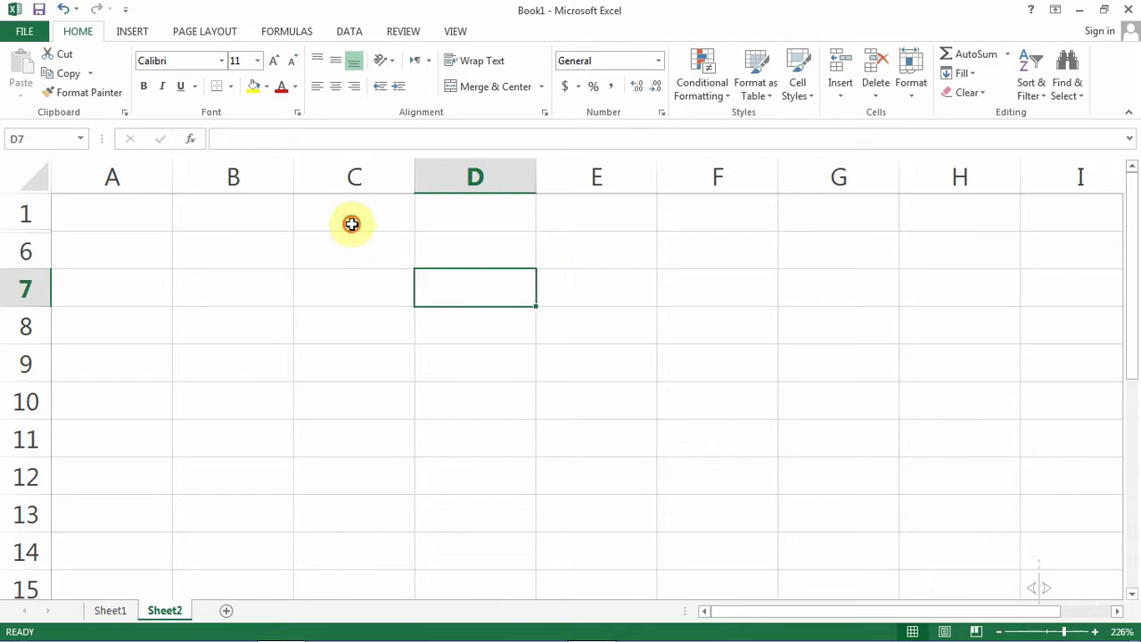
left_click(352, 222)
left_click(363, 259)
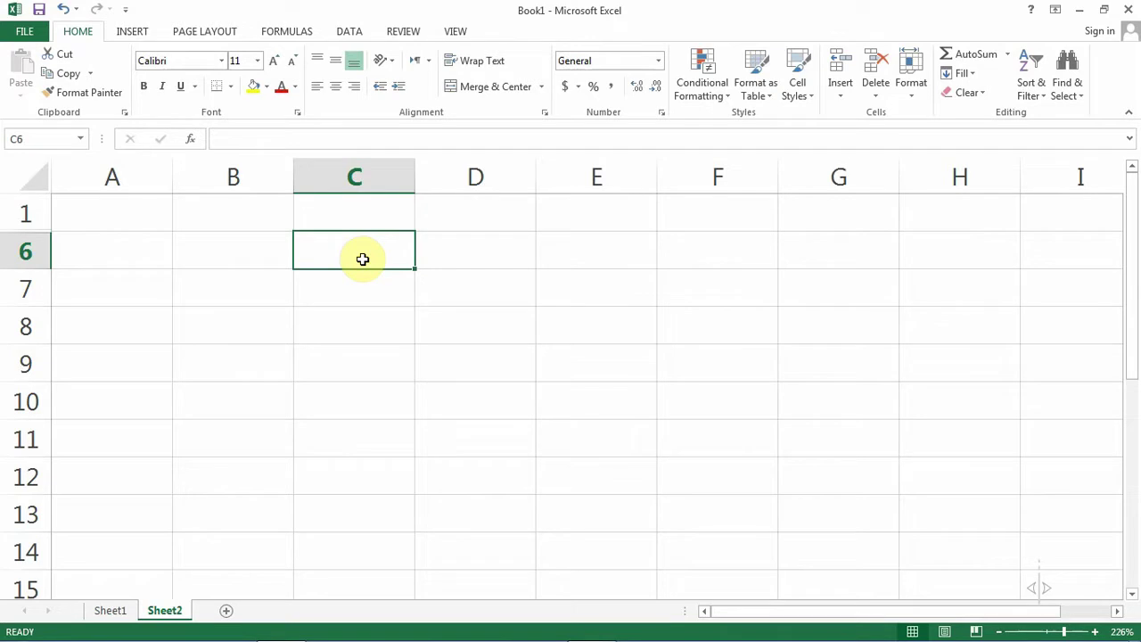
left_click(236, 274)
left_click(331, 257)
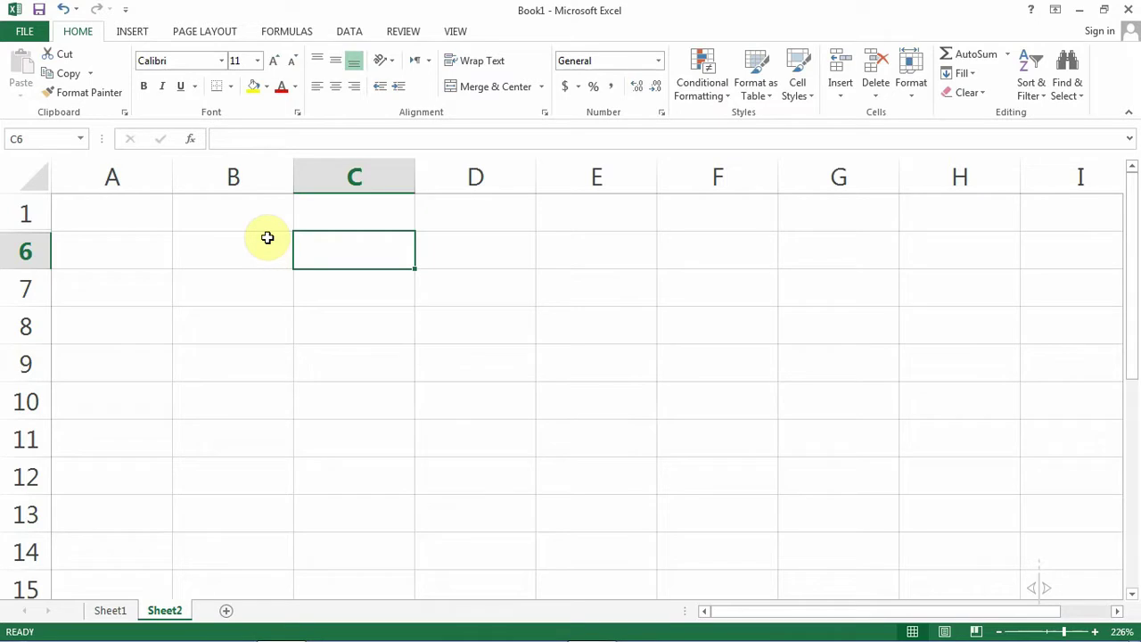
left_click(350, 223)
left_click_drag(350, 223, 348, 248)
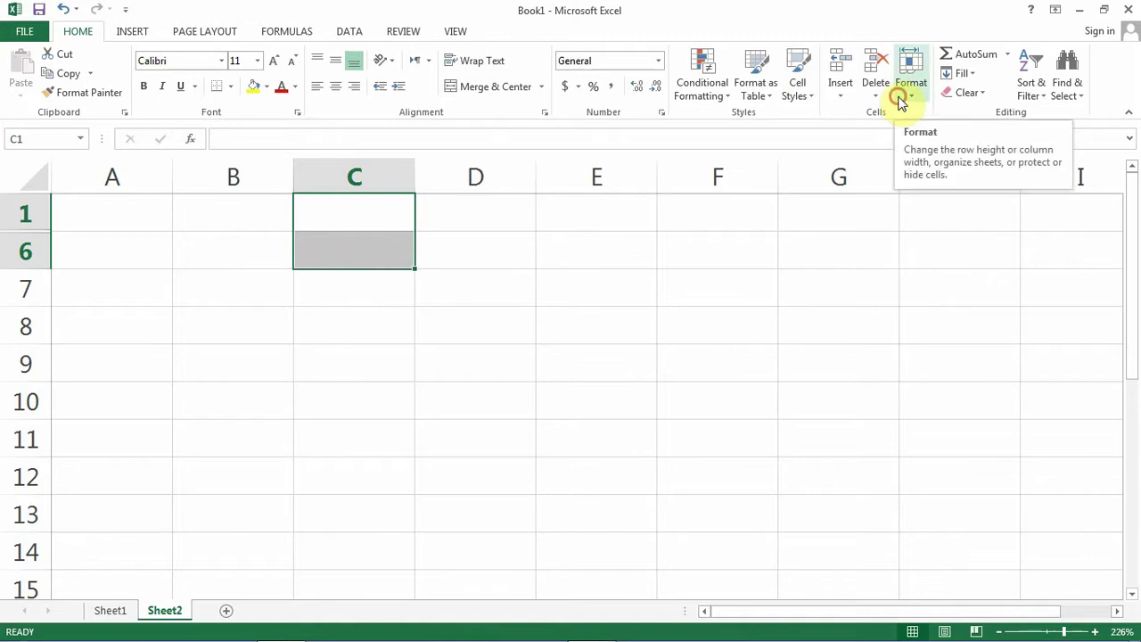
left_click(902, 99)
mouse_move(951, 262)
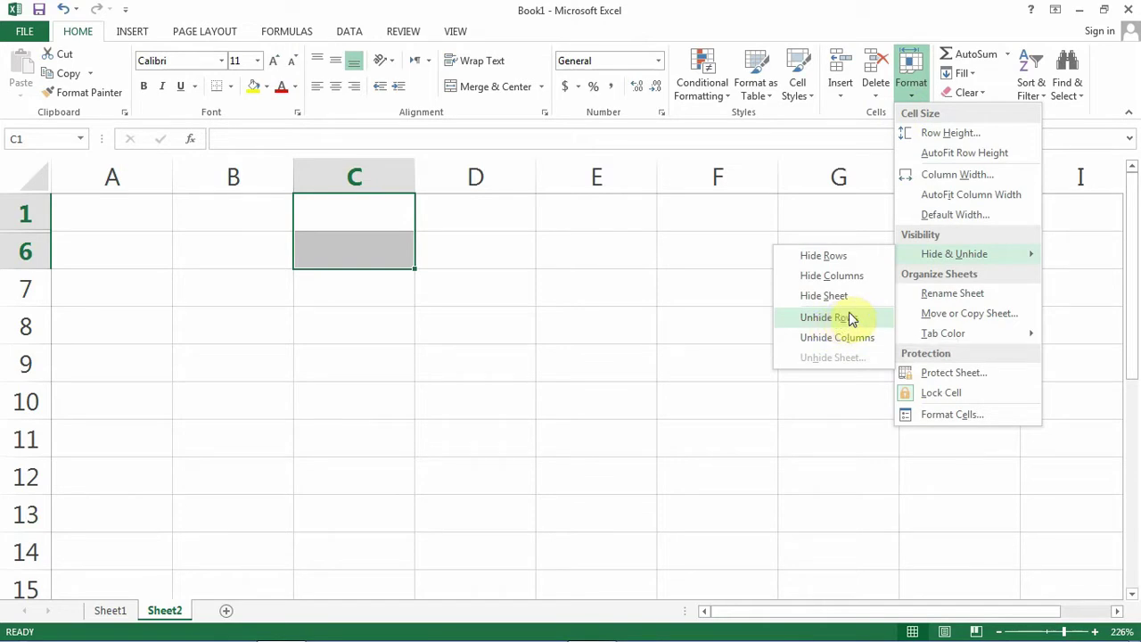
left_click(850, 318)
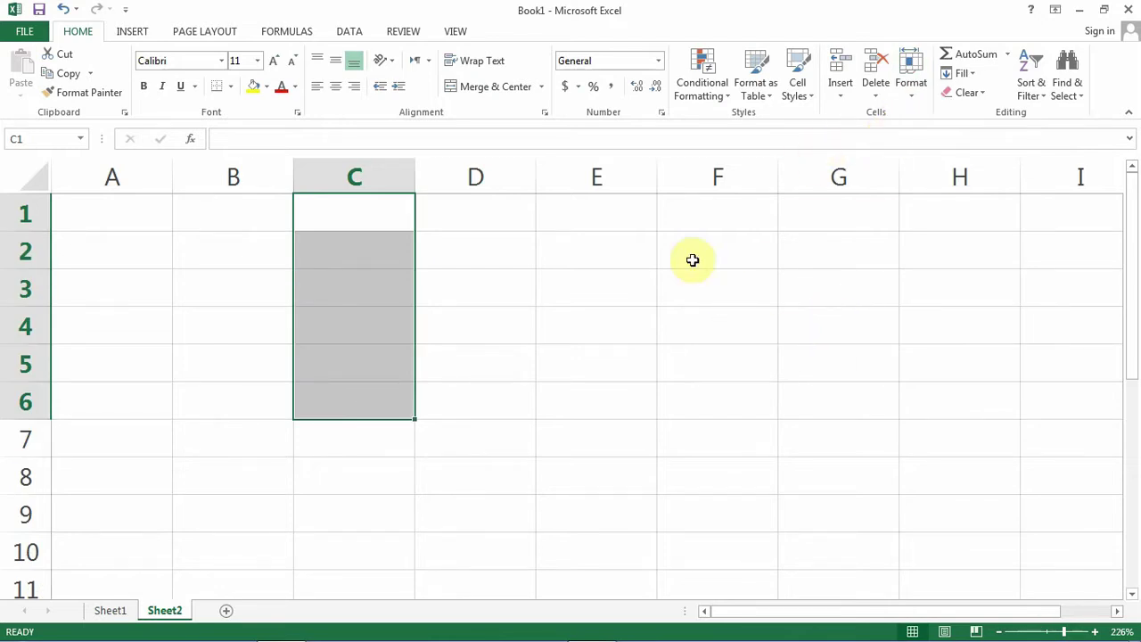
left_click(647, 288)
left_click(230, 210)
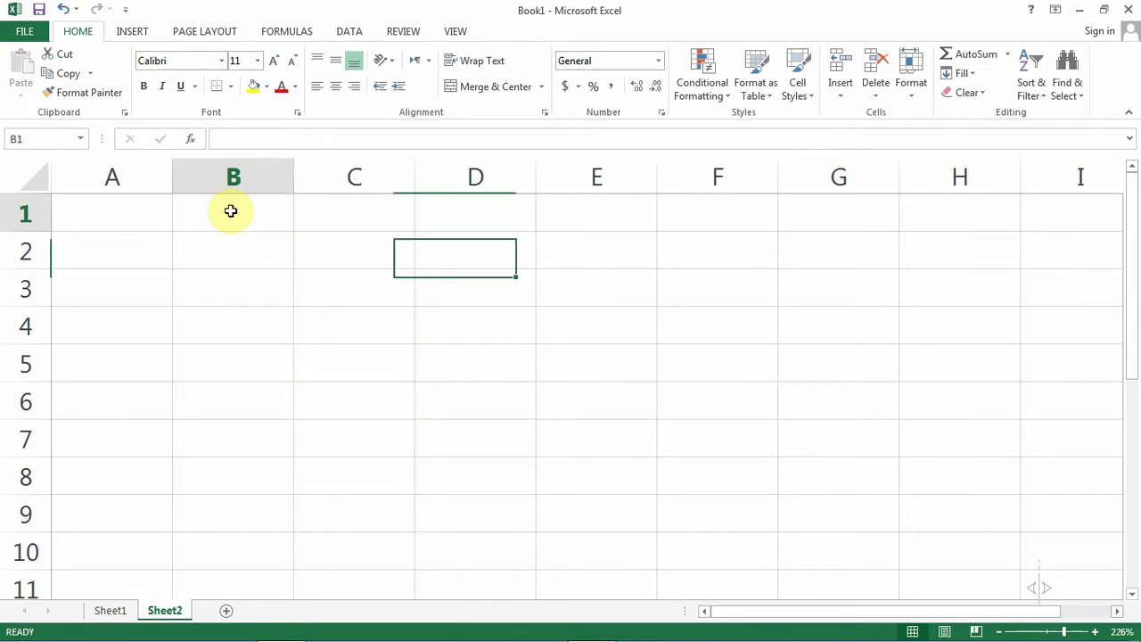
left_click(327, 233)
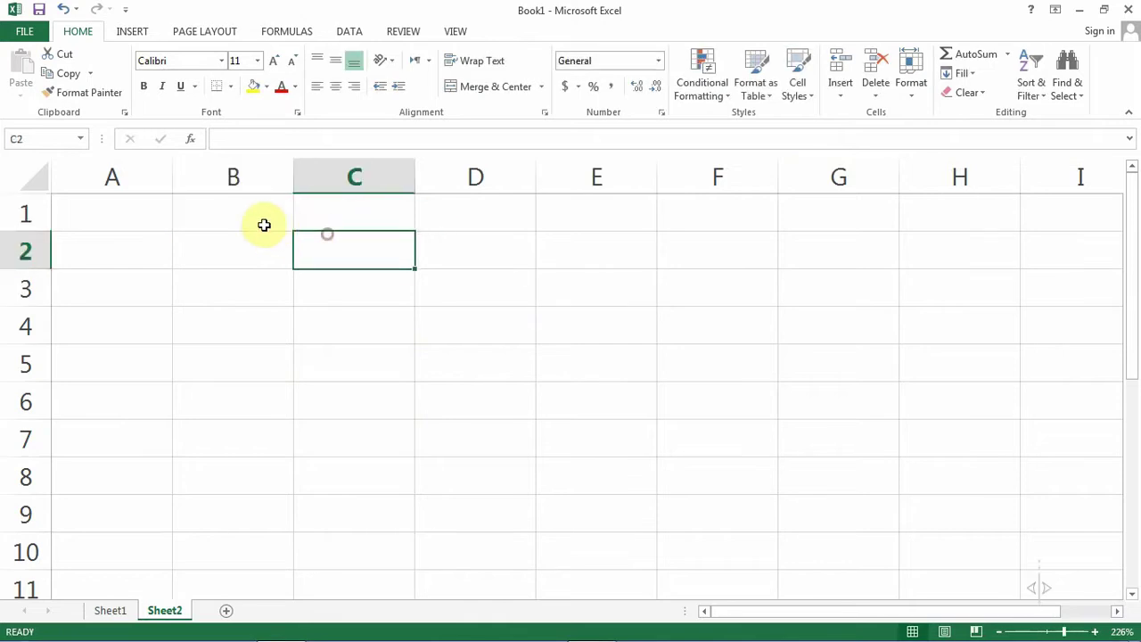
left_click_drag(264, 225, 443, 224)
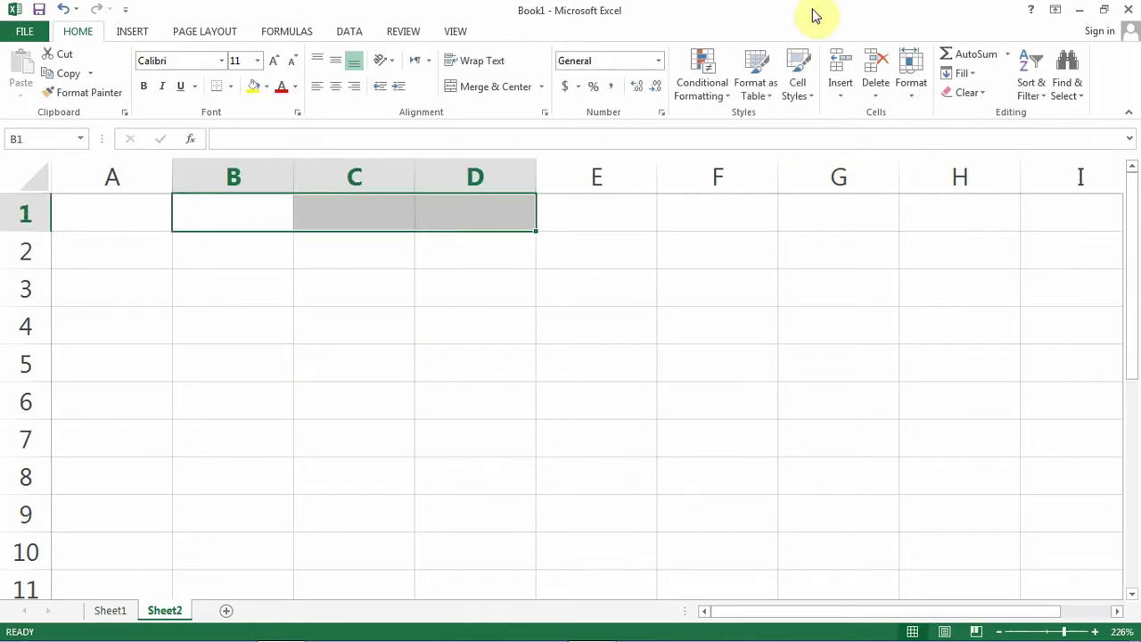
left_click(911, 79)
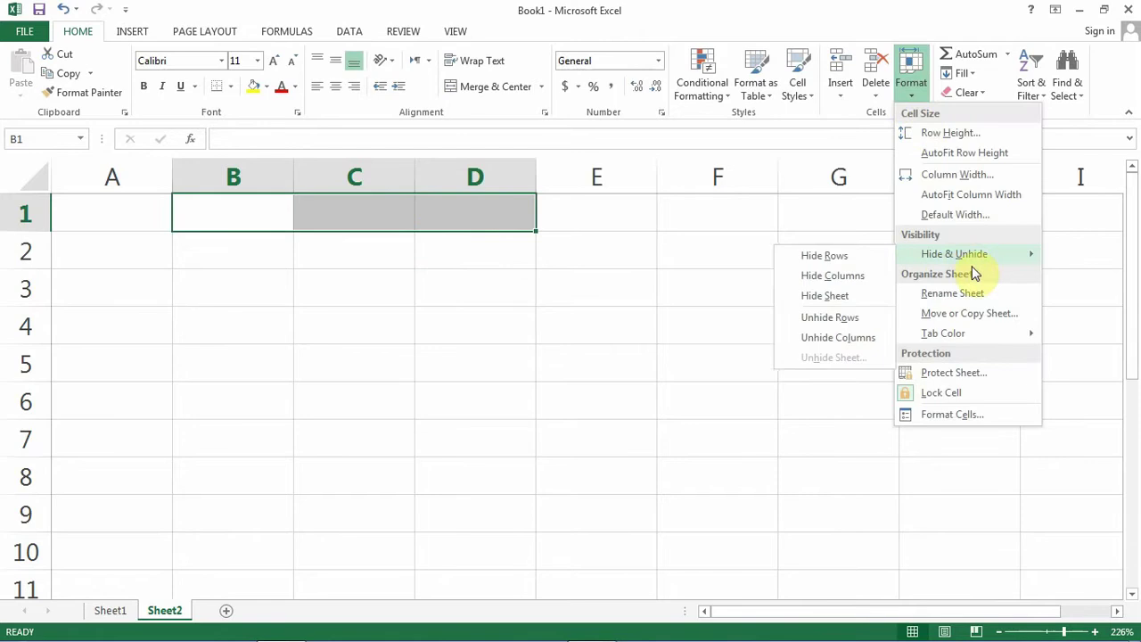
left_click(834, 276)
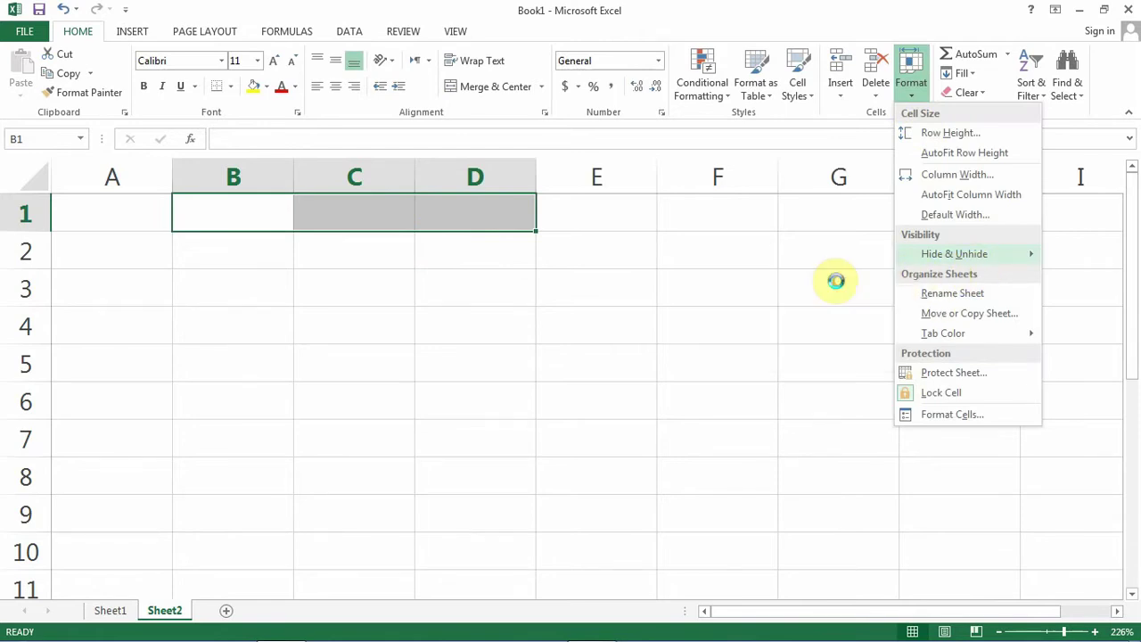
left_click(460, 325)
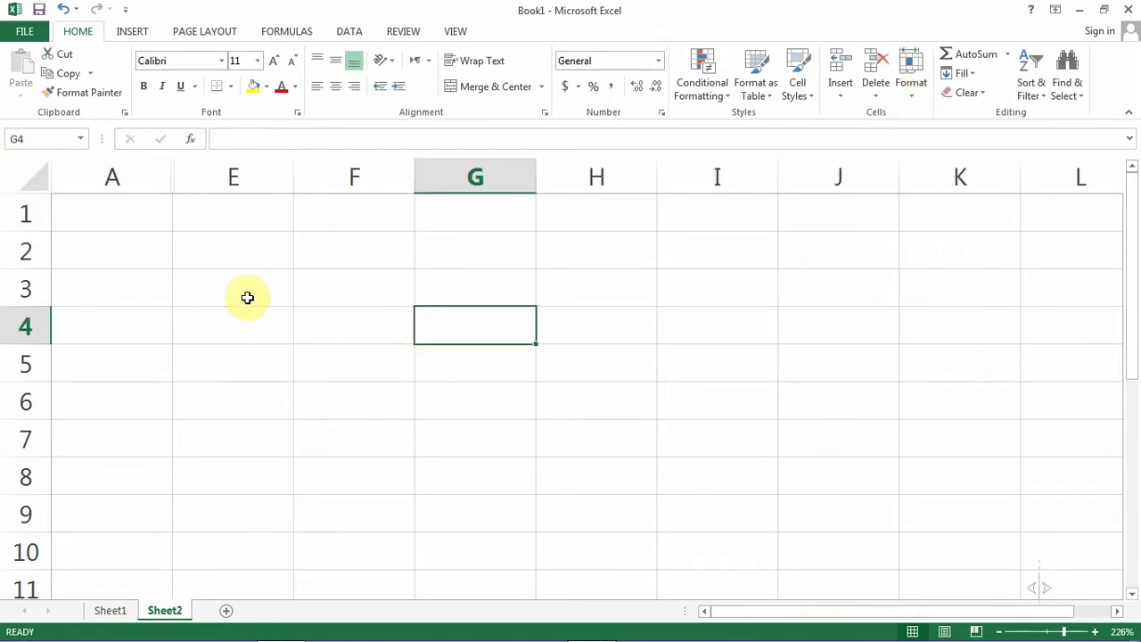
left_click_drag(147, 216, 209, 224)
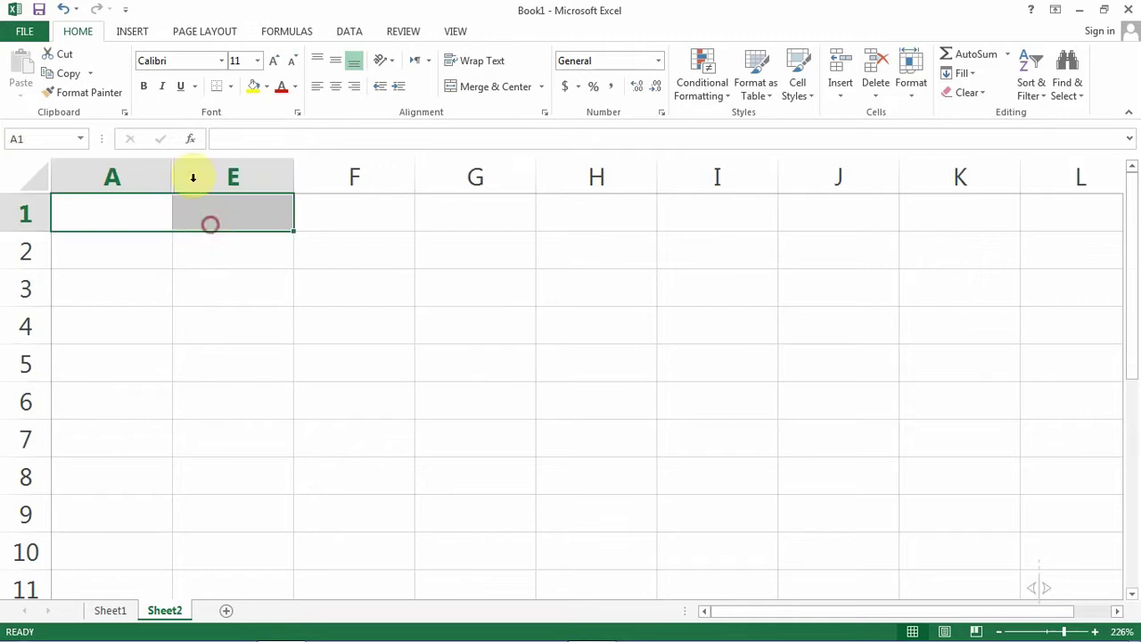
left_click(900, 102)
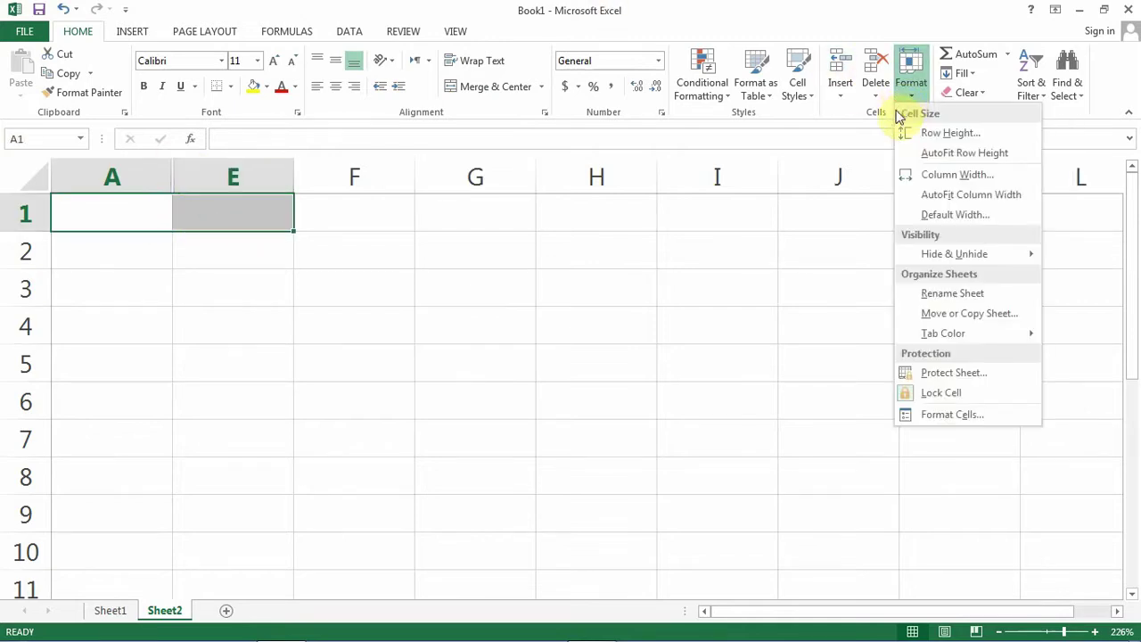
mouse_move(949, 256)
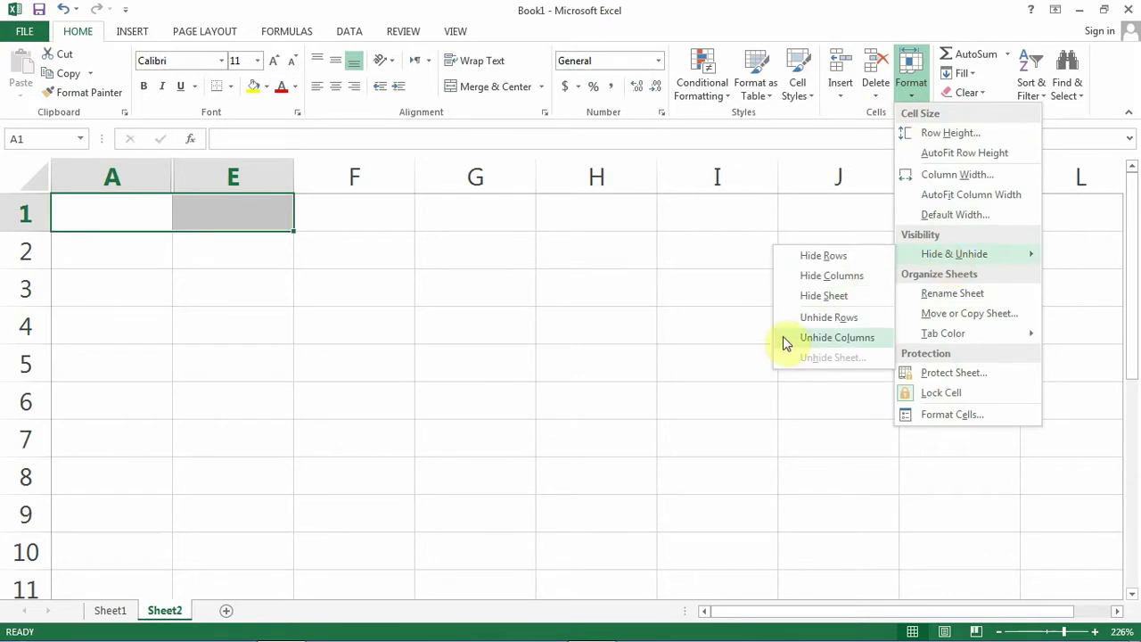
left_click(820, 346)
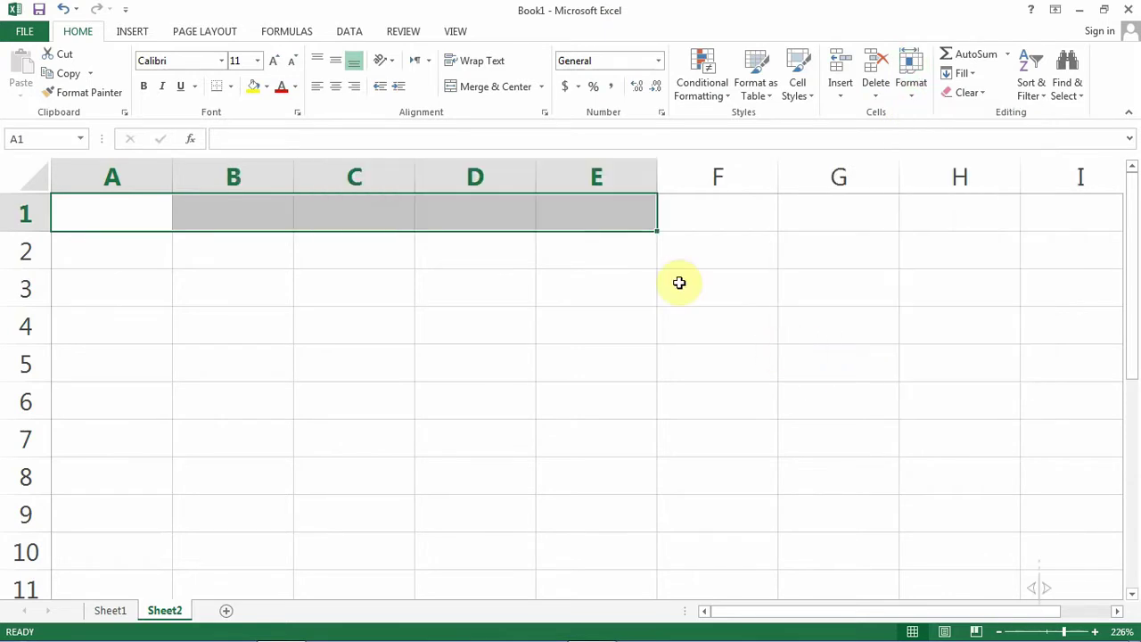
left_click(623, 260)
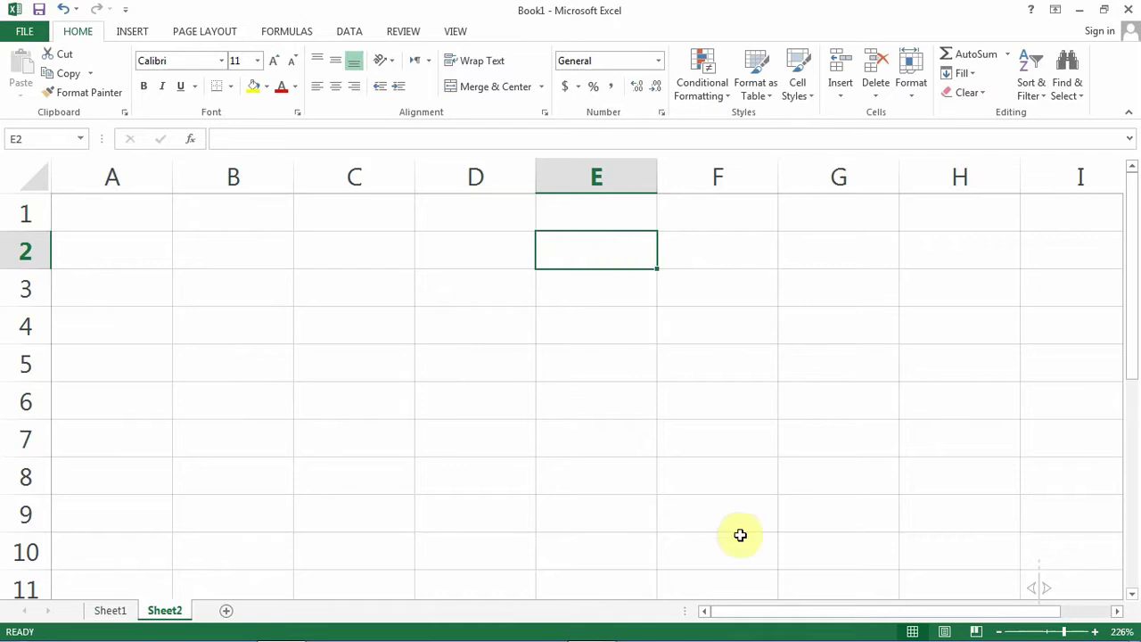
Hide the whole Sheet2 worksheet using Format > Hide & Unhide
mouse_move(958, 636)
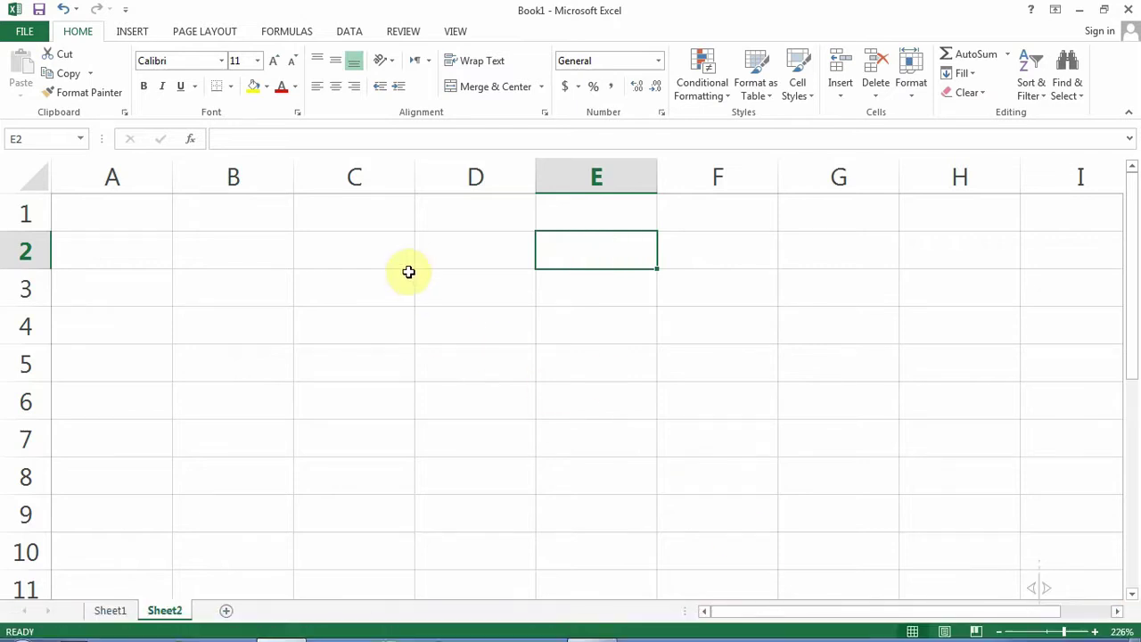
left_click(575, 206)
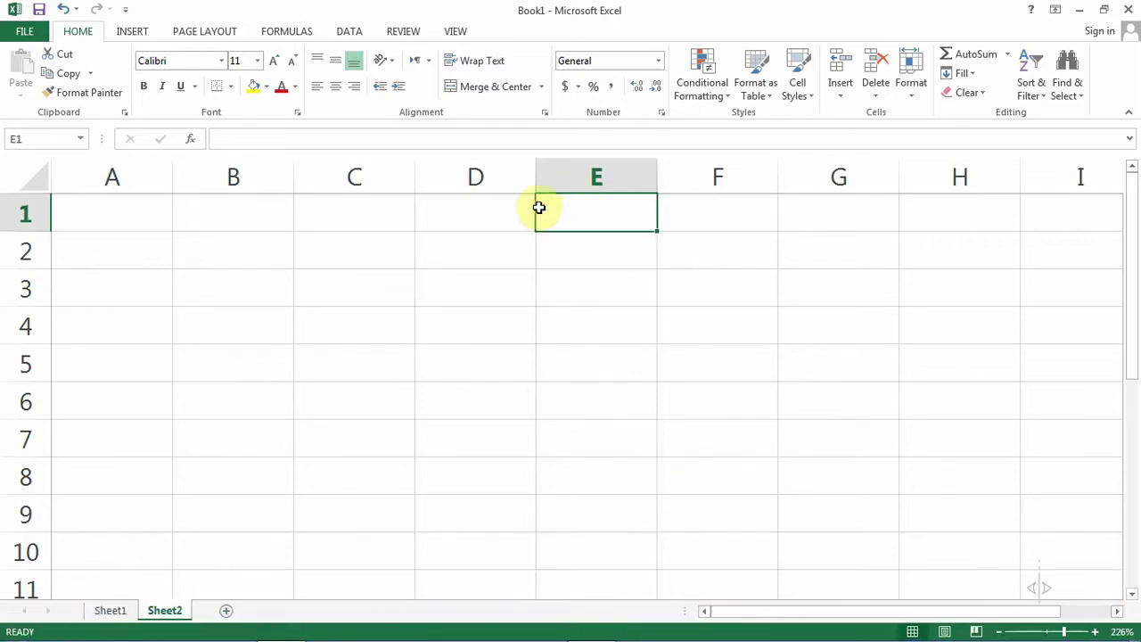
left_click(479, 222)
left_click(584, 223)
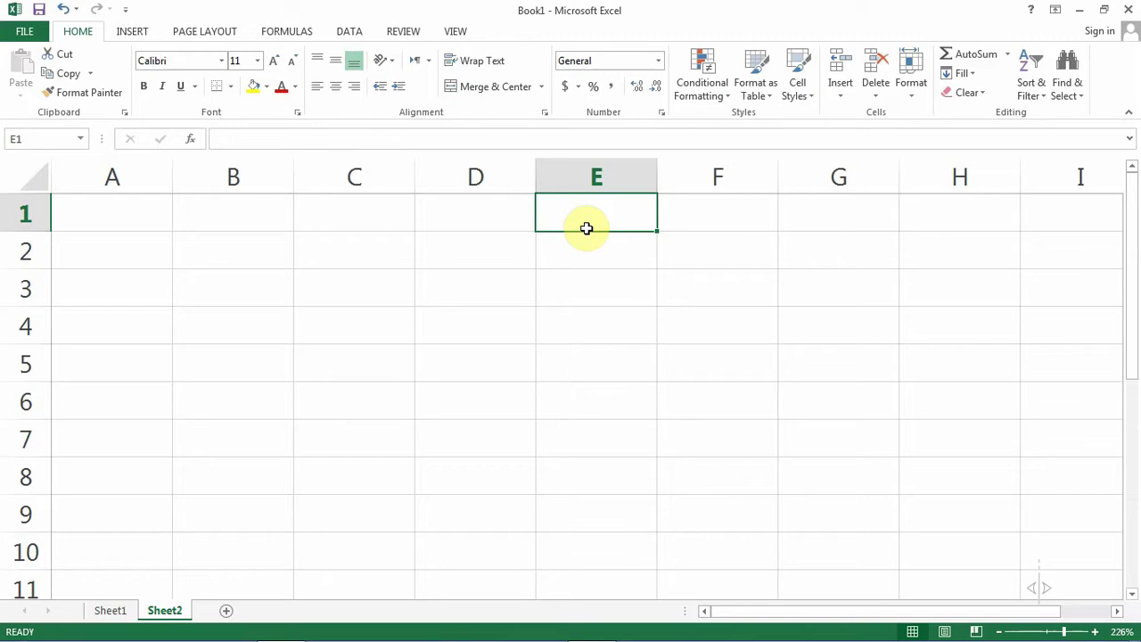
left_click(909, 89)
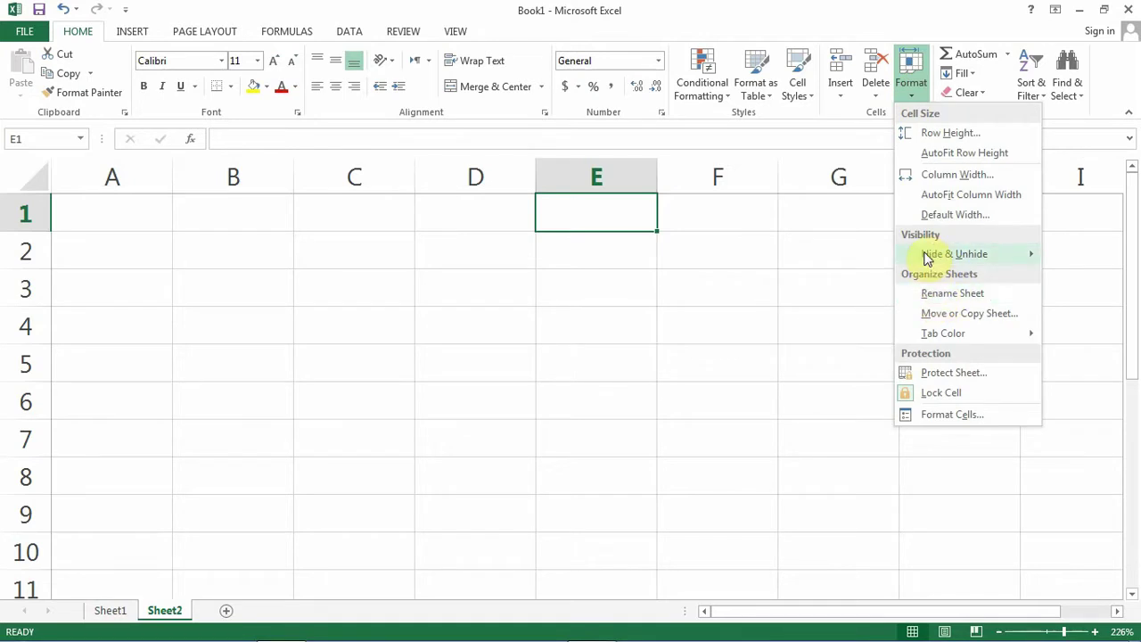
mouse_move(927, 257)
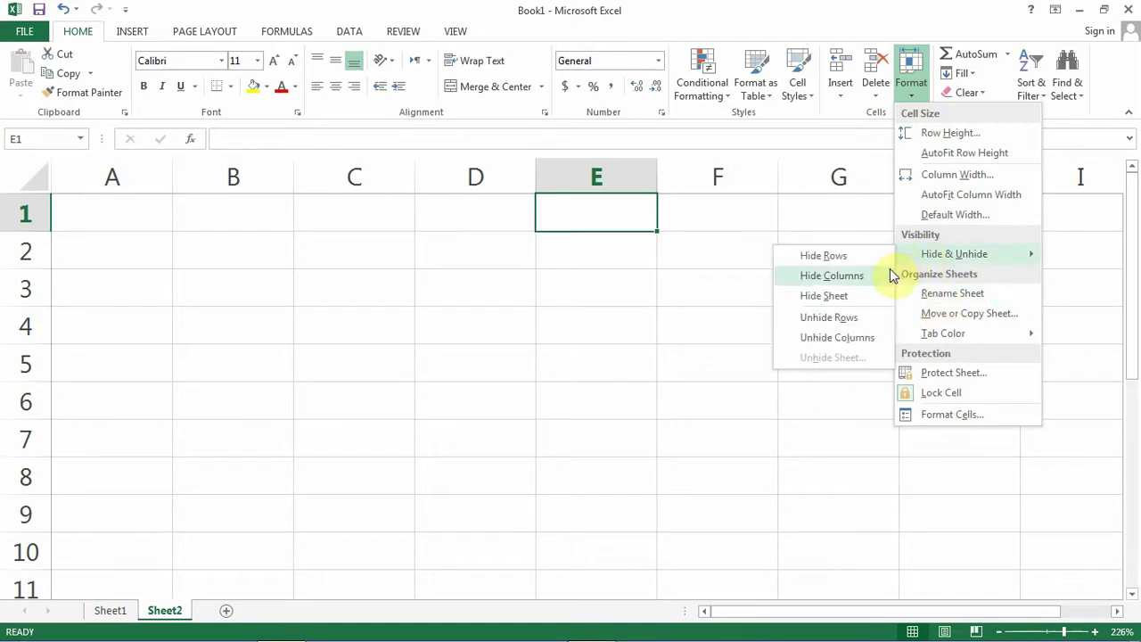
left_click(827, 297)
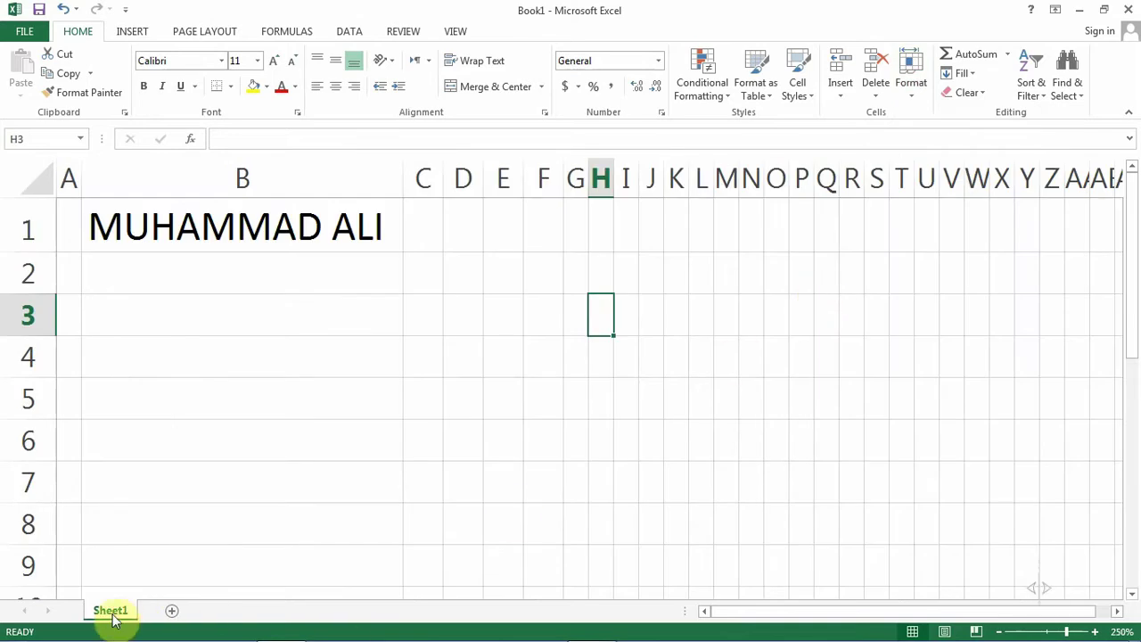
Restore Sheet2 from the Unhide dialog so it is the active sheet again
left_click(908, 92)
mouse_move(911, 264)
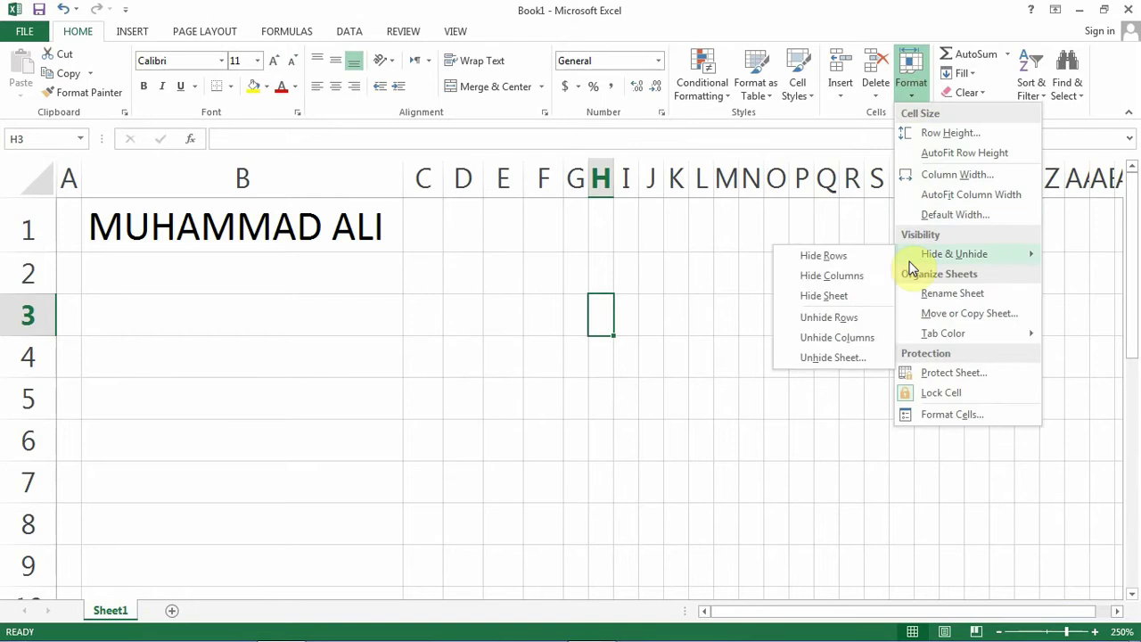
left_click(825, 361)
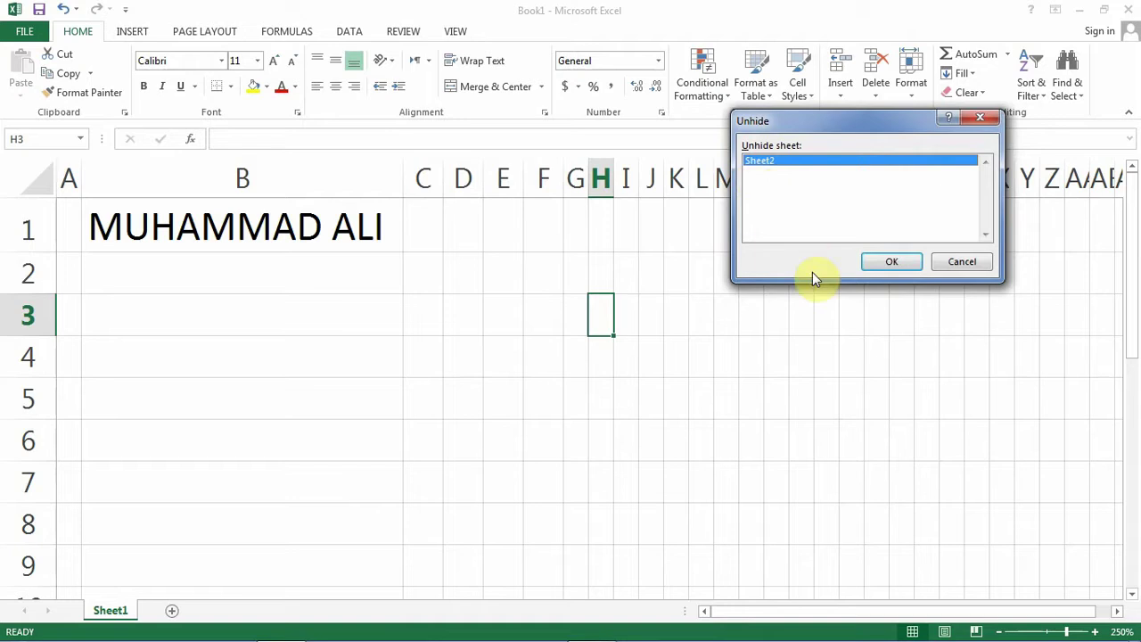
left_click_drag(765, 124, 622, 127)
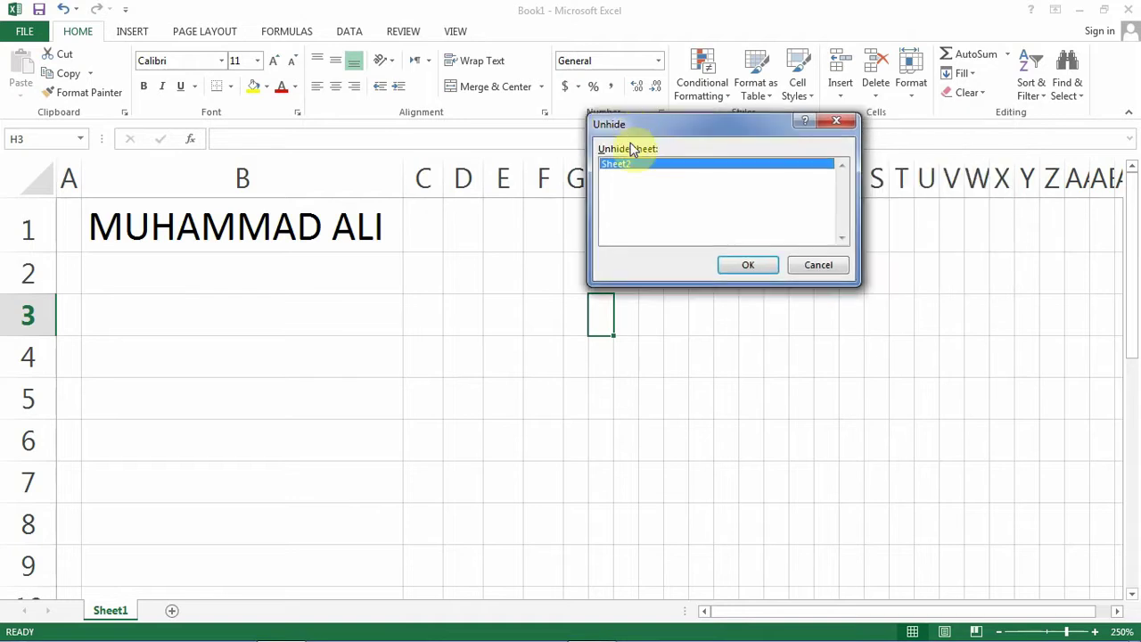
left_click(731, 267)
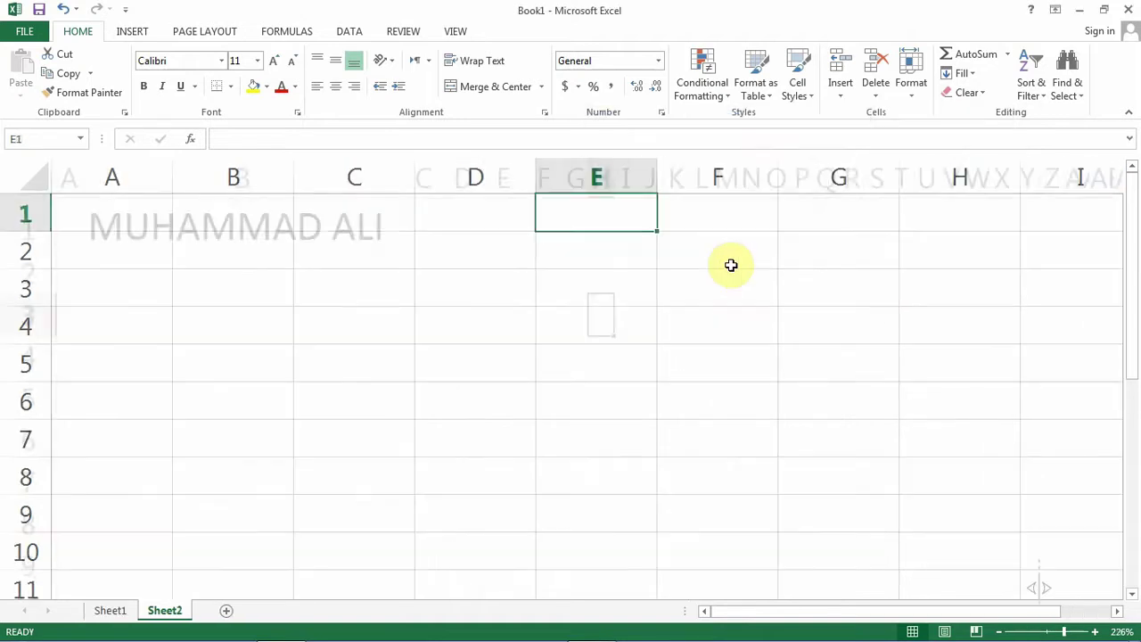
left_click(915, 95)
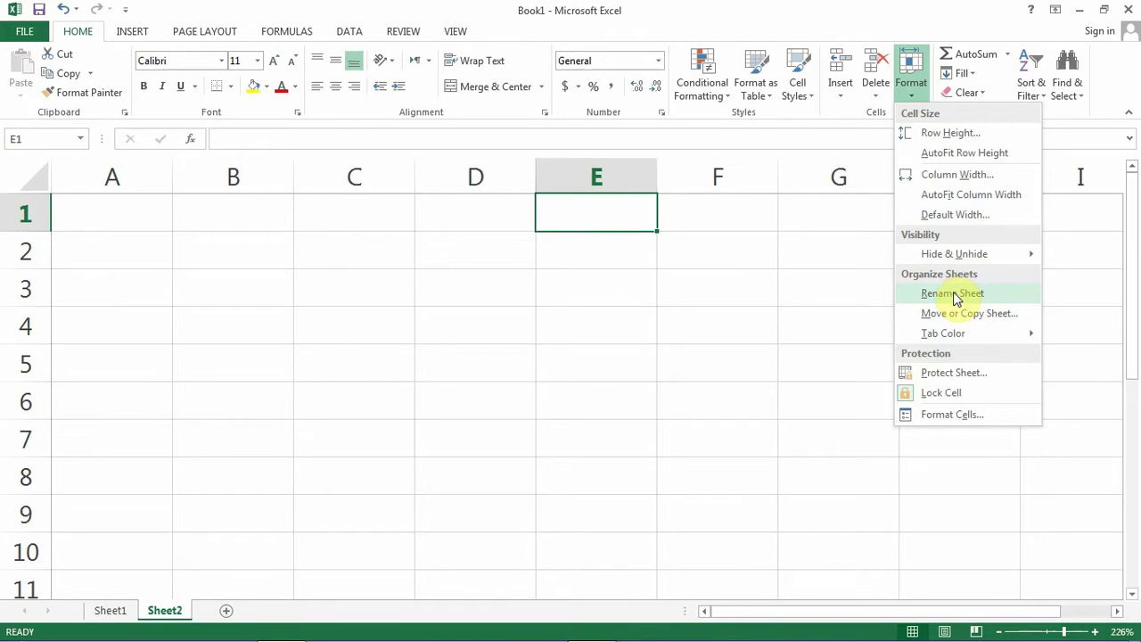
Rename the Sheet2 tab to 'RESULT CARD' via Format > Rename Sheet
left_click(954, 294)
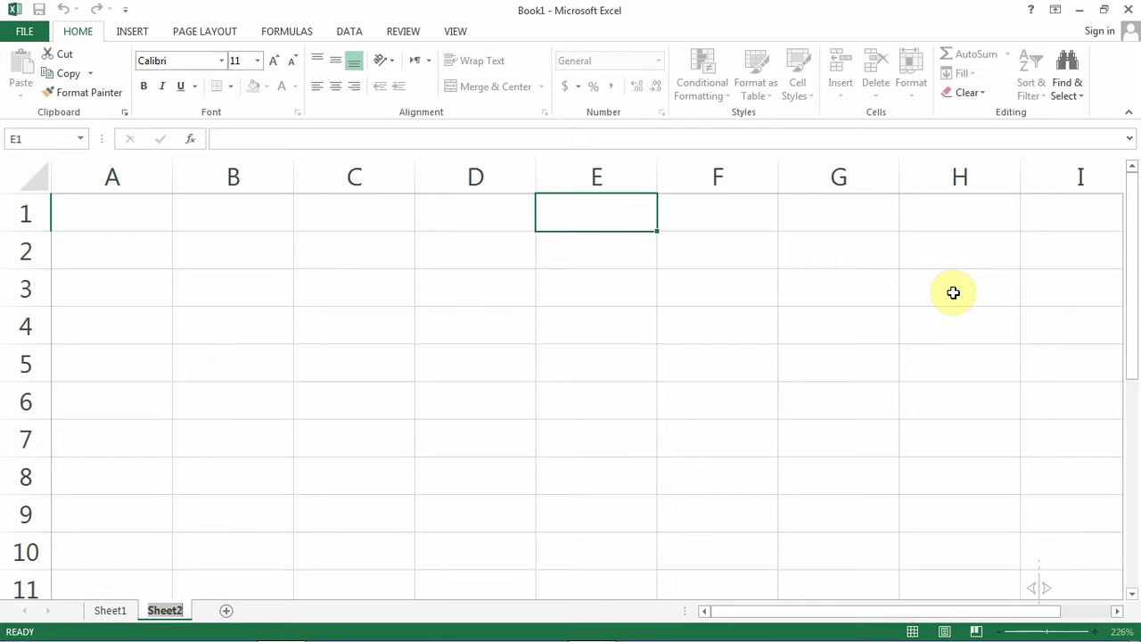
type("RESULT CARD")
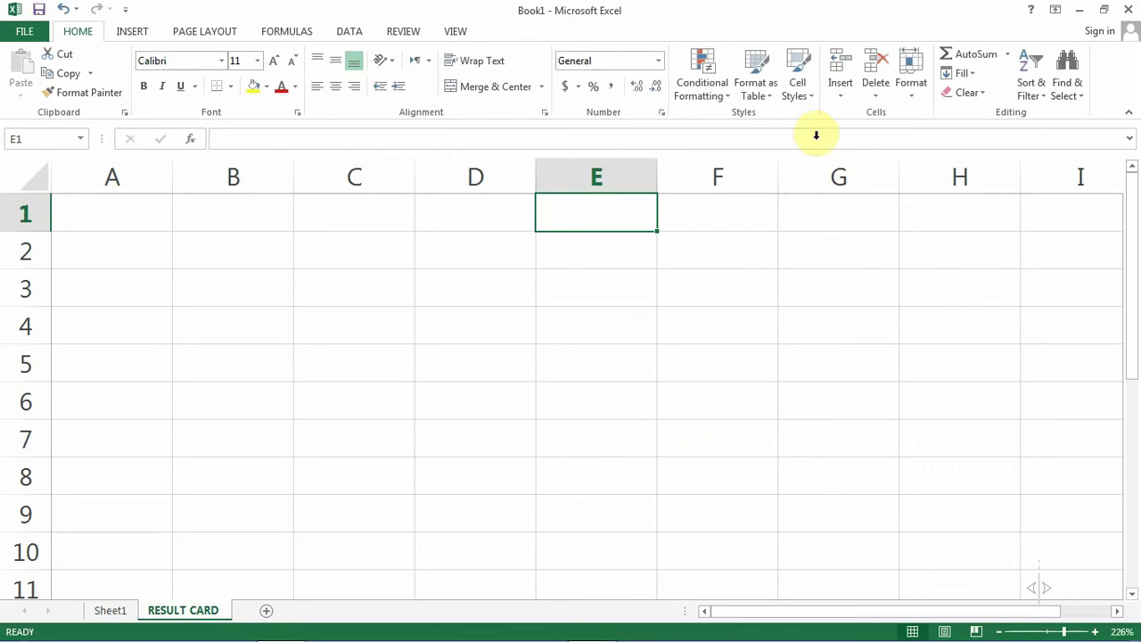
left_click(911, 89)
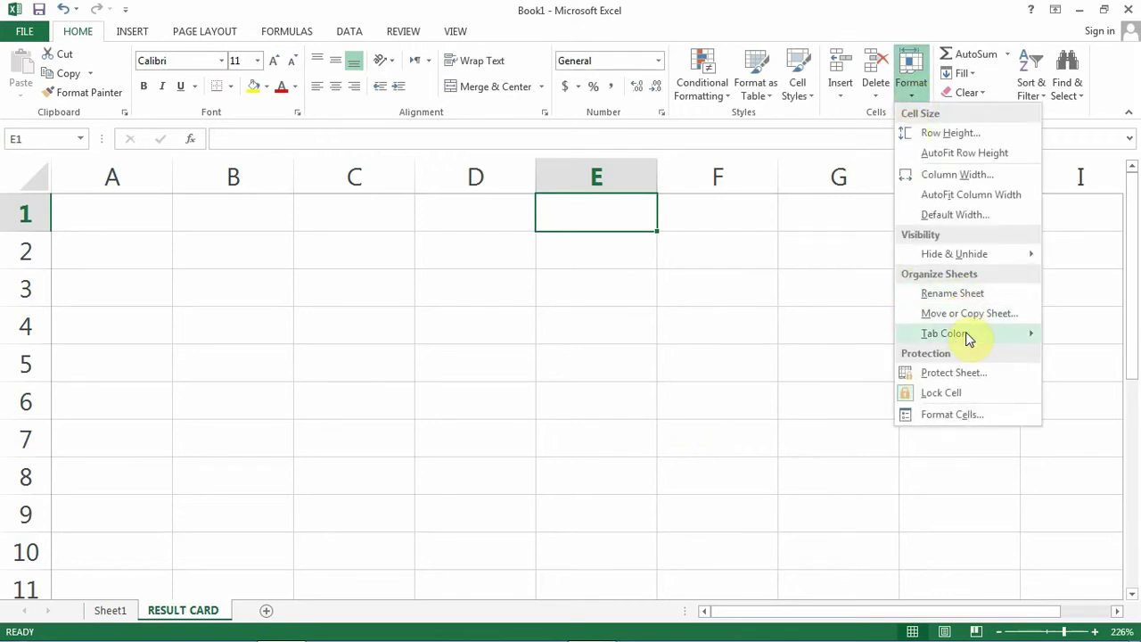
Colour the RESULT CARD sheet tab yellow
mouse_move(969, 337)
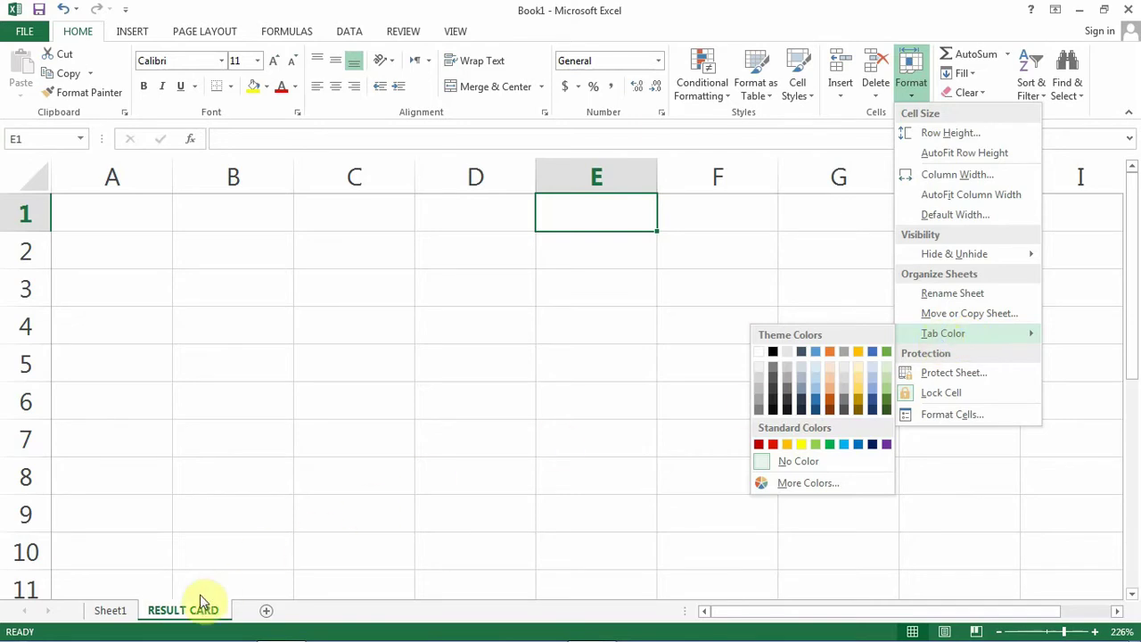
left_click(799, 444)
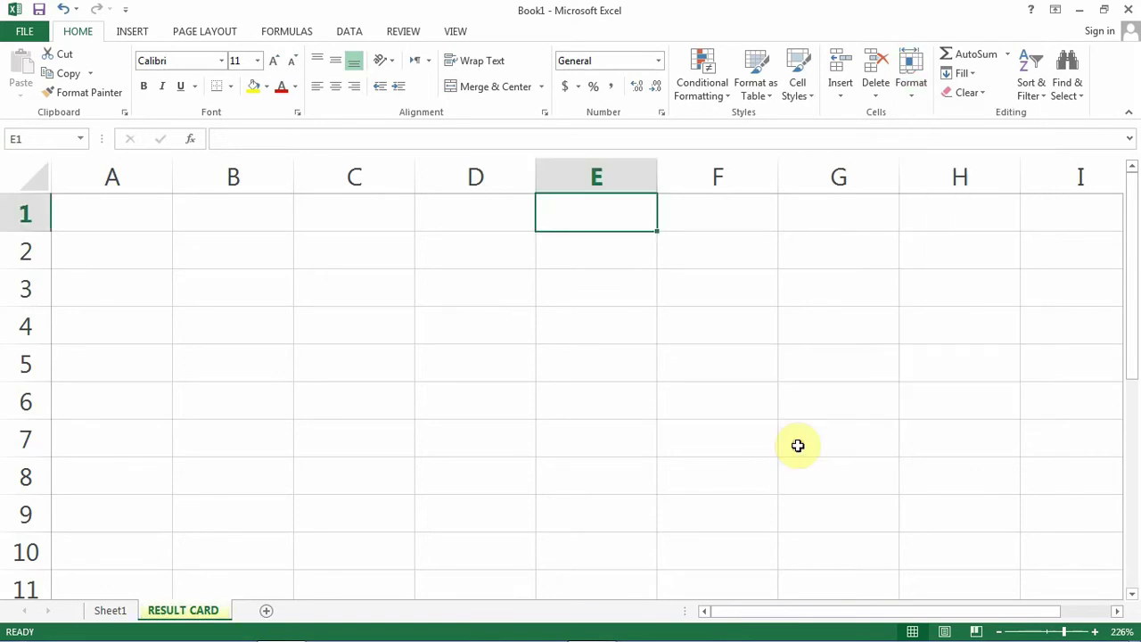
left_click(623, 466)
left_click(111, 610)
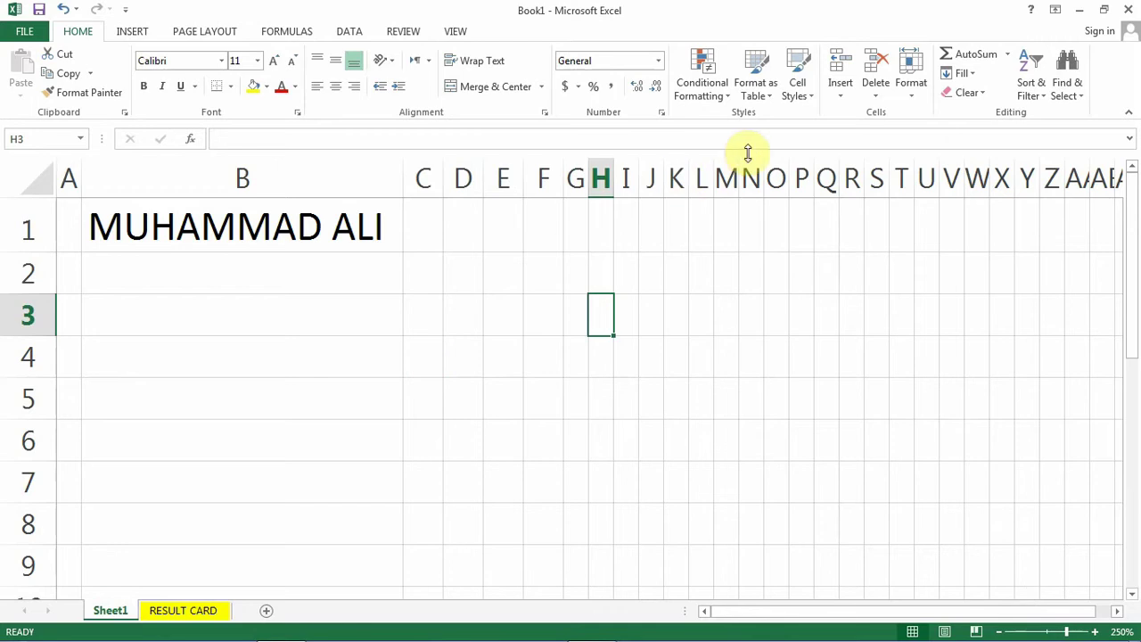
Colour the Sheet1 tab red, then return to the RESULT CARD sheet
left_click(905, 89)
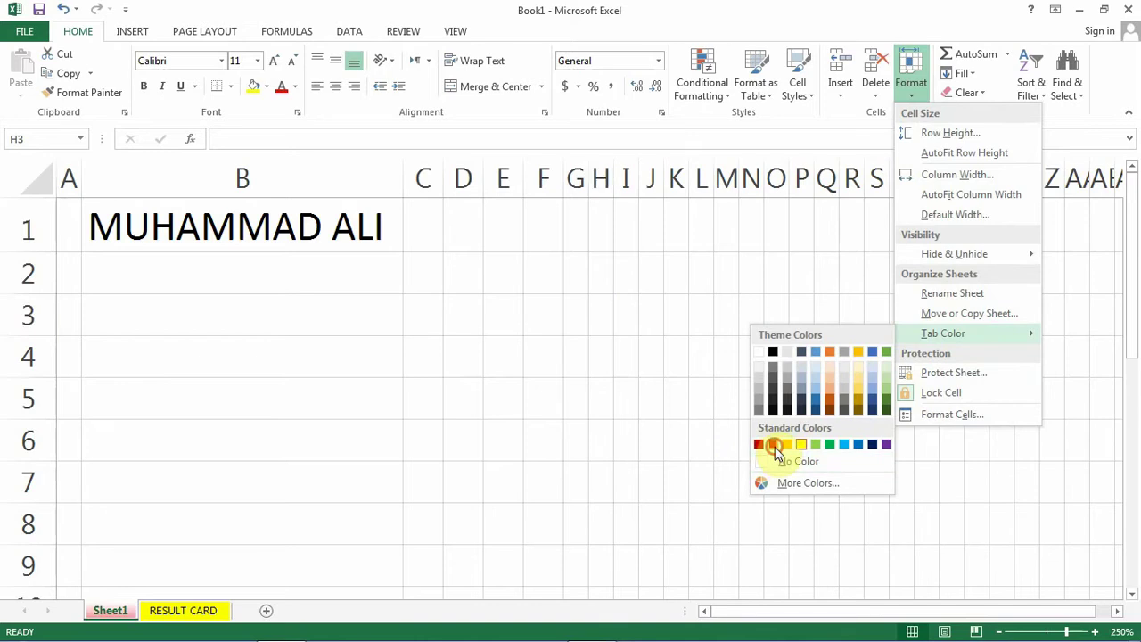
left_click(775, 446)
left_click(208, 611)
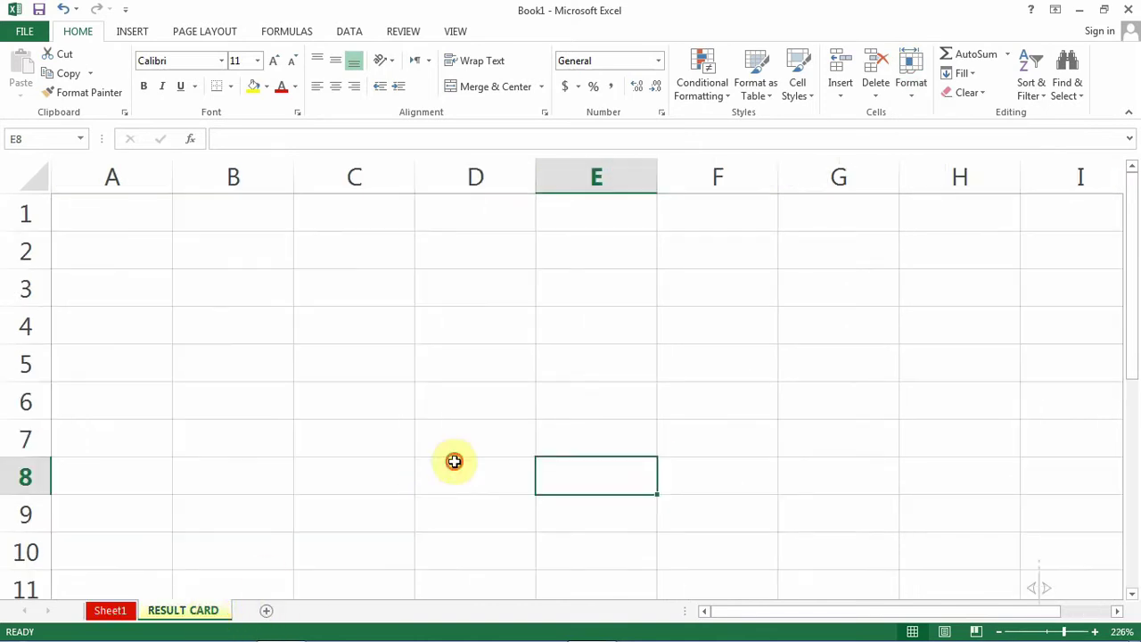
left_click(444, 477)
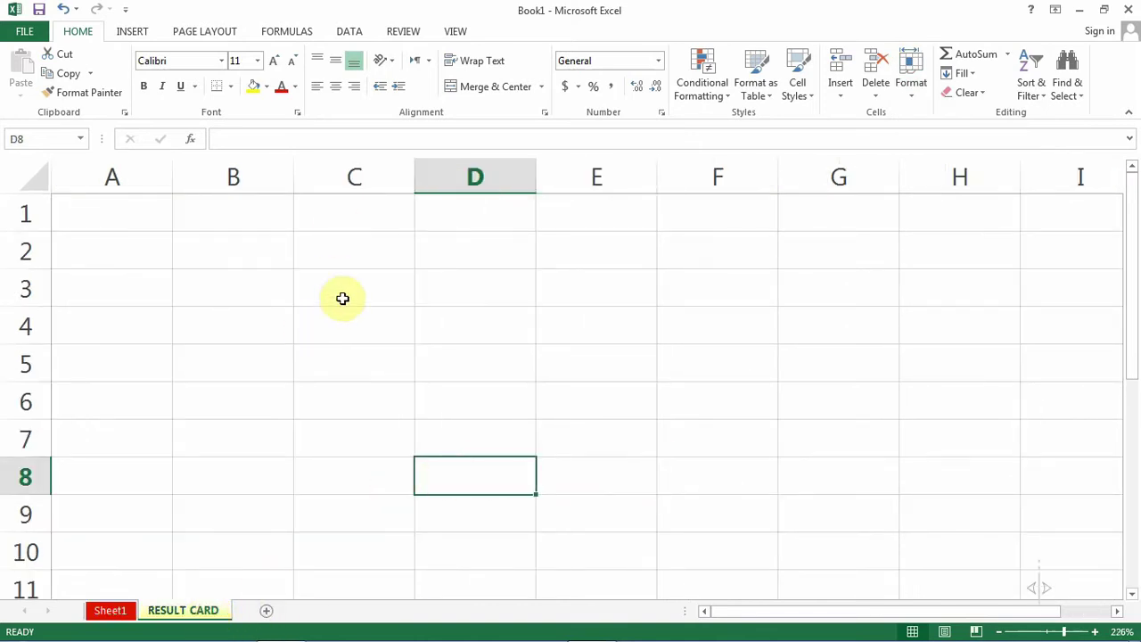
left_click(558, 286)
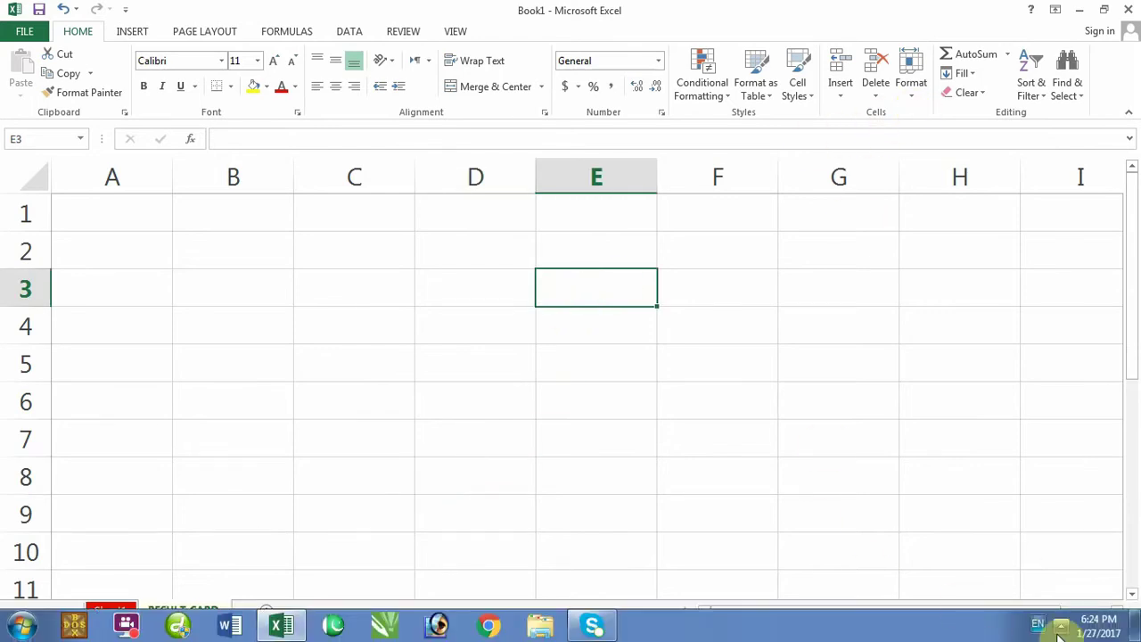
left_click(1061, 627)
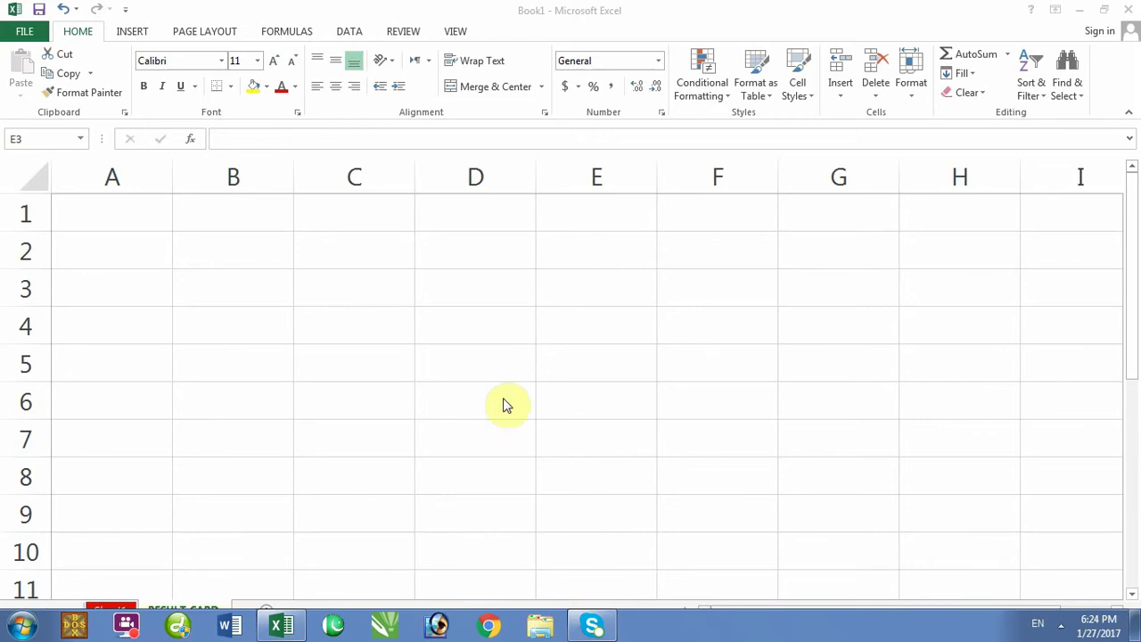
left_click(265, 256)
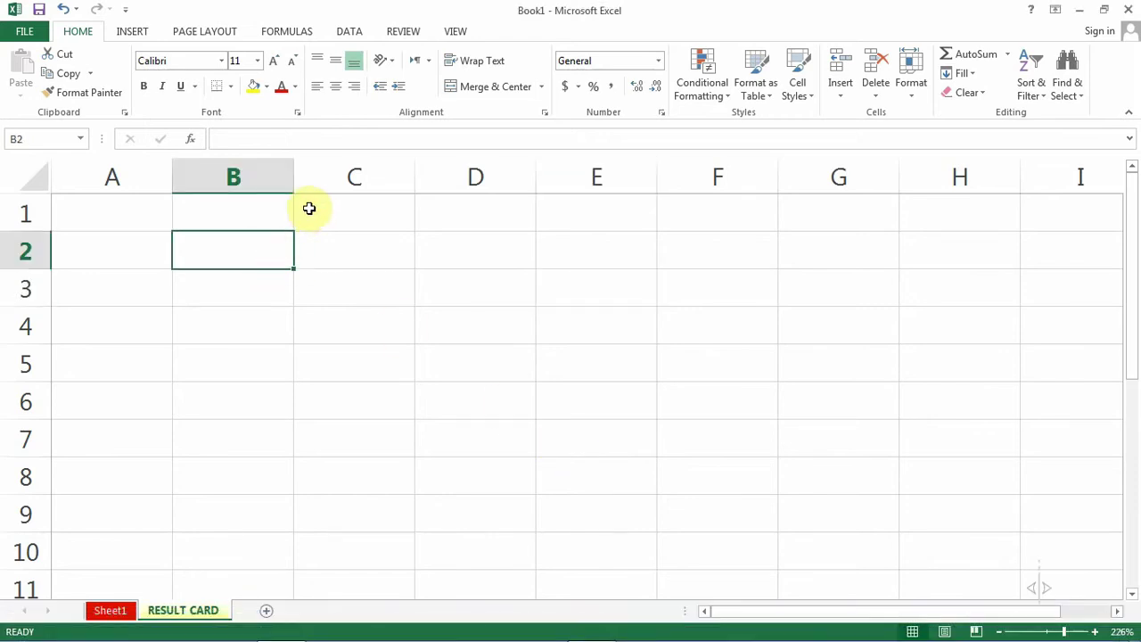
left_click(307, 208)
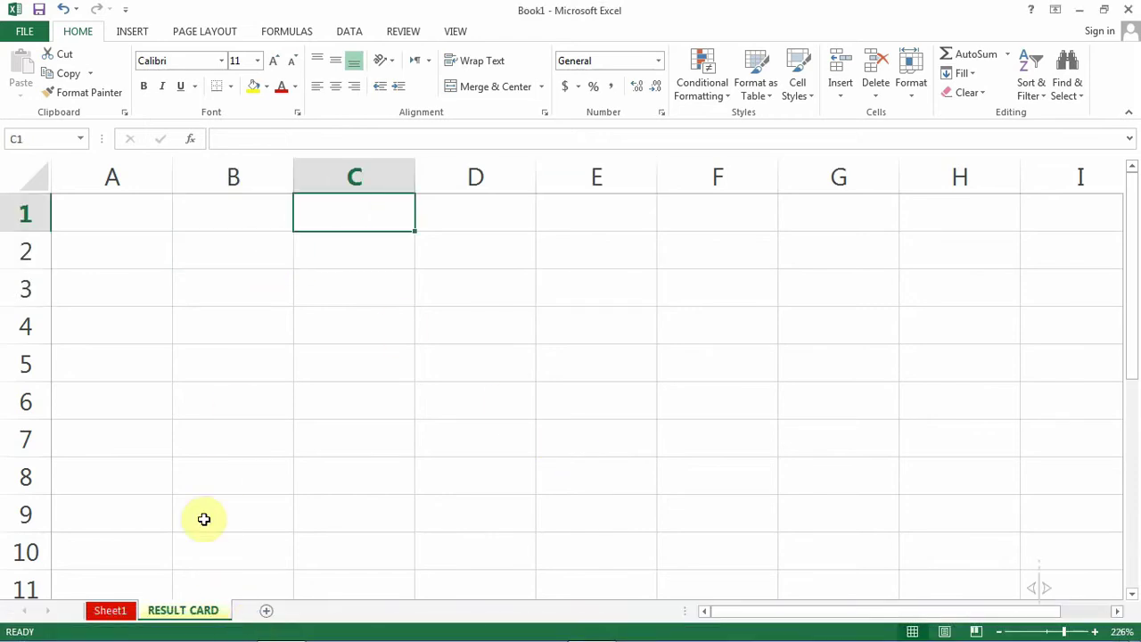
left_click(252, 214)
left_click(102, 221)
left_click(209, 223)
left_click(114, 221)
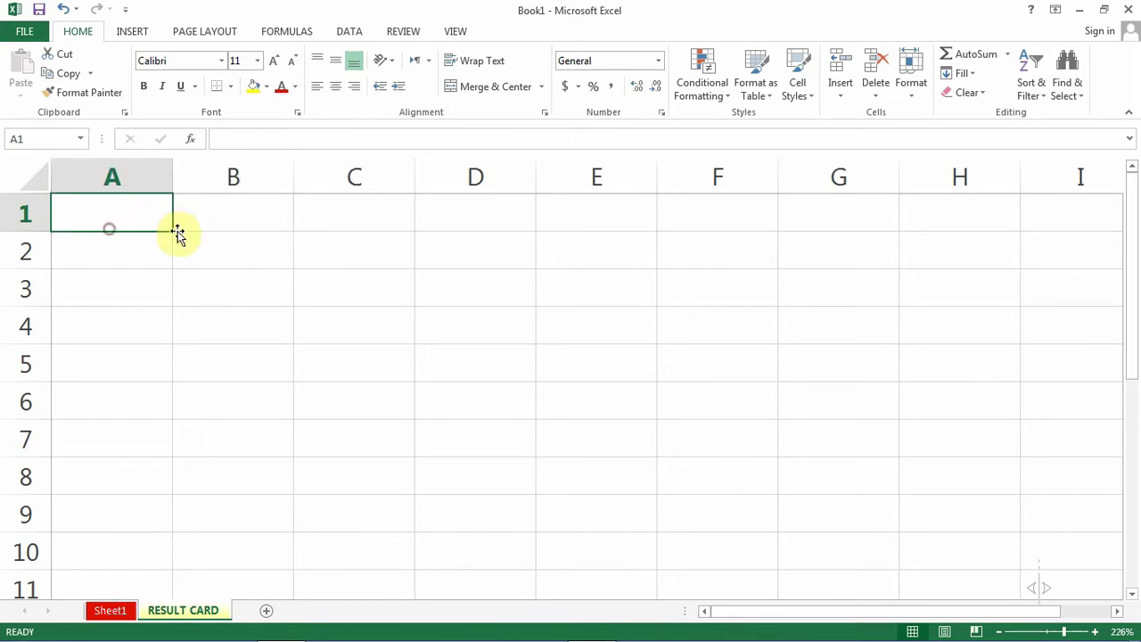
left_click(227, 223)
left_click(322, 218)
left_click(268, 212)
left_click(122, 212)
left_click(240, 221)
left_click_drag(146, 213, 702, 222)
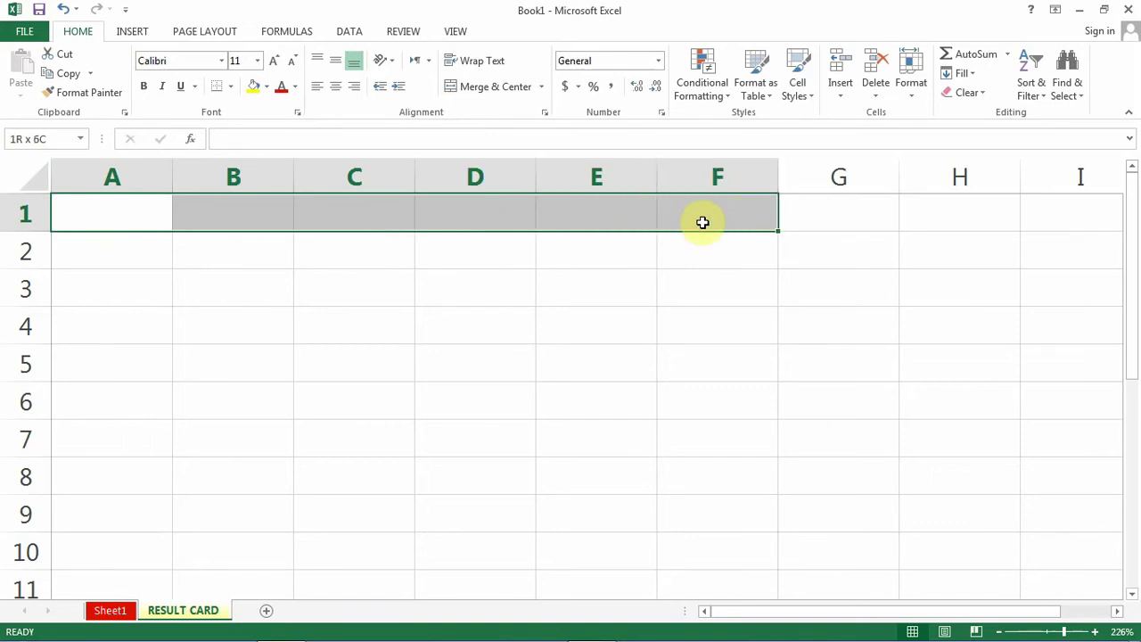
left_click(624, 262)
left_click(446, 253)
mouse_move(117, 220)
left_mouse_down()
mouse_move(694, 226)
mouse_move(680, 222)
left_mouse_up()
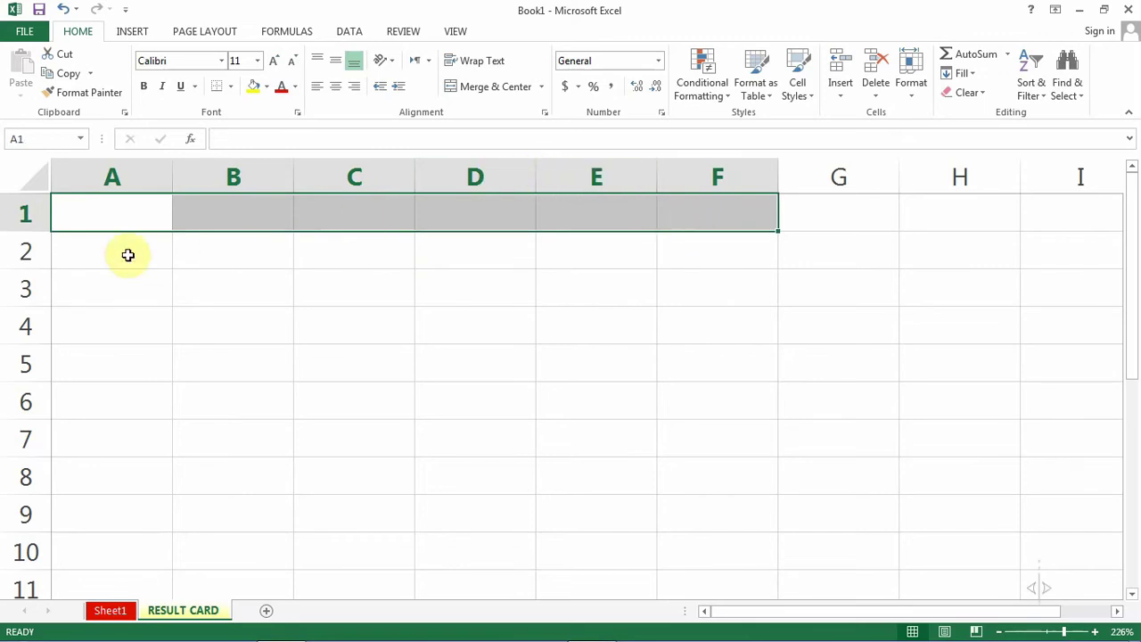
left_click_drag(130, 222, 720, 199)
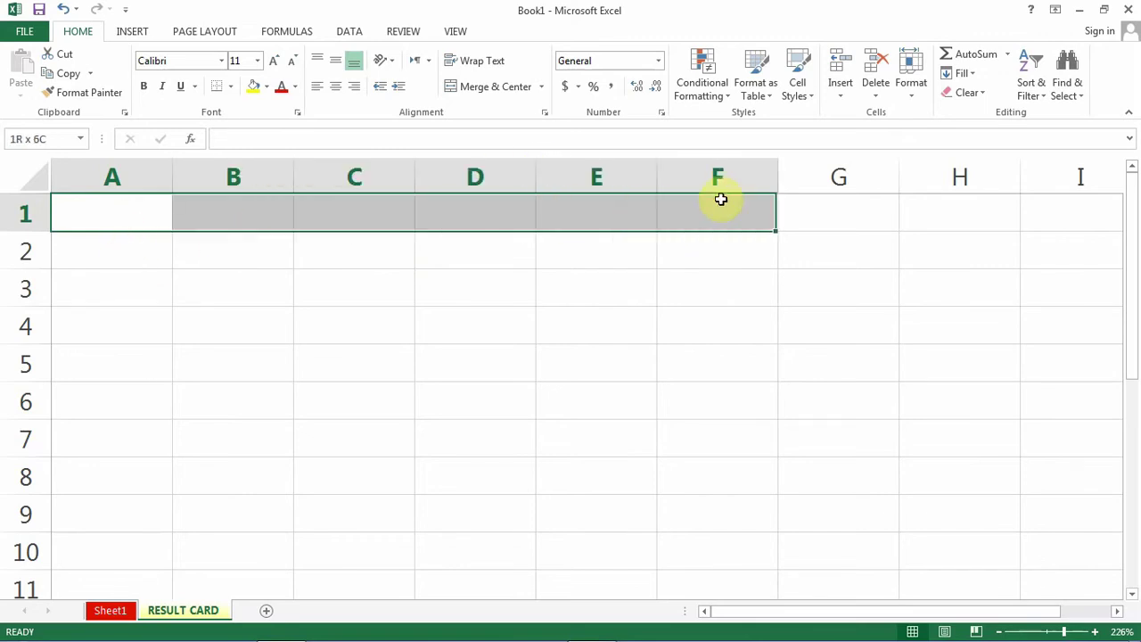
left_click_drag(720, 200, 809, 199)
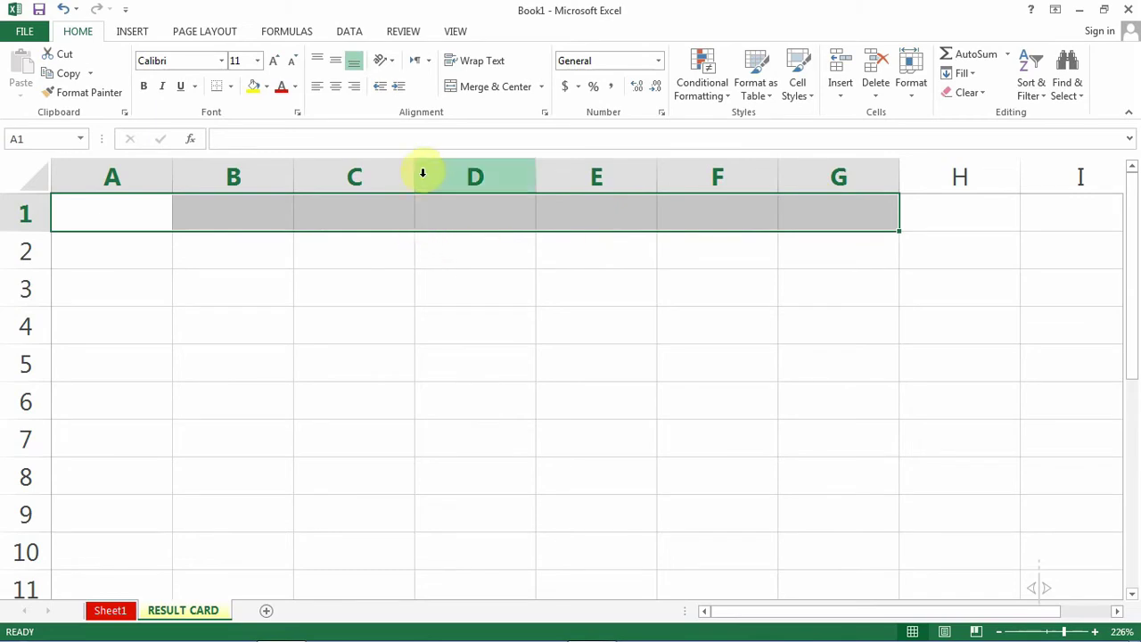
left_click_drag(418, 176, 343, 179)
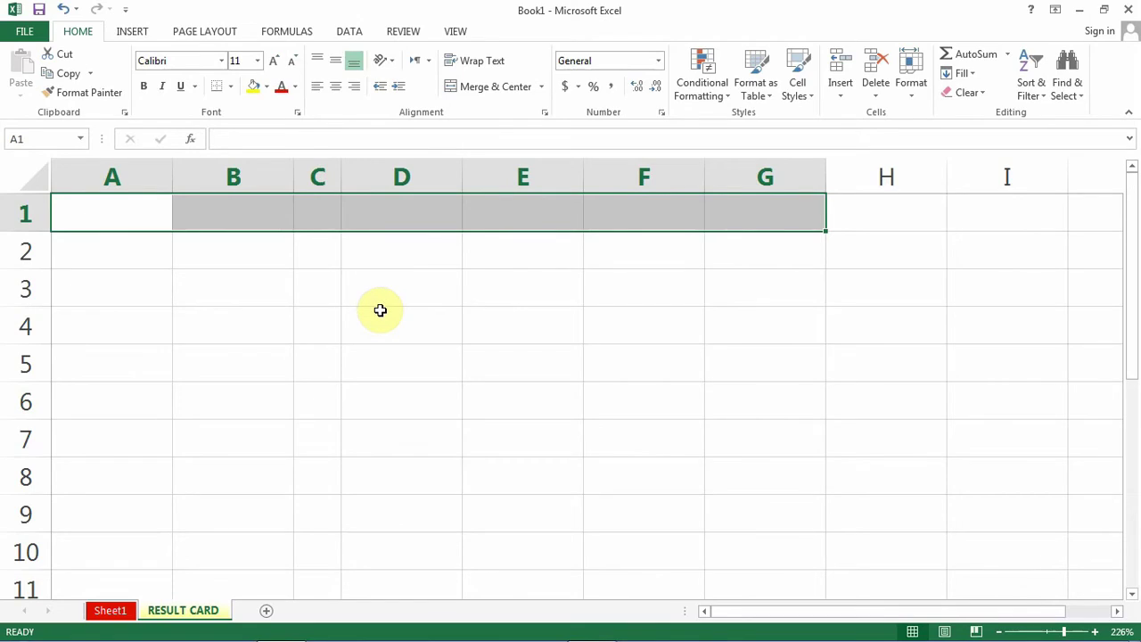
key("ctrl+z")
left_click(296, 275)
mouse_move(134, 223)
left_mouse_down()
mouse_move(234, 235)
mouse_move(558, 209)
left_mouse_up()
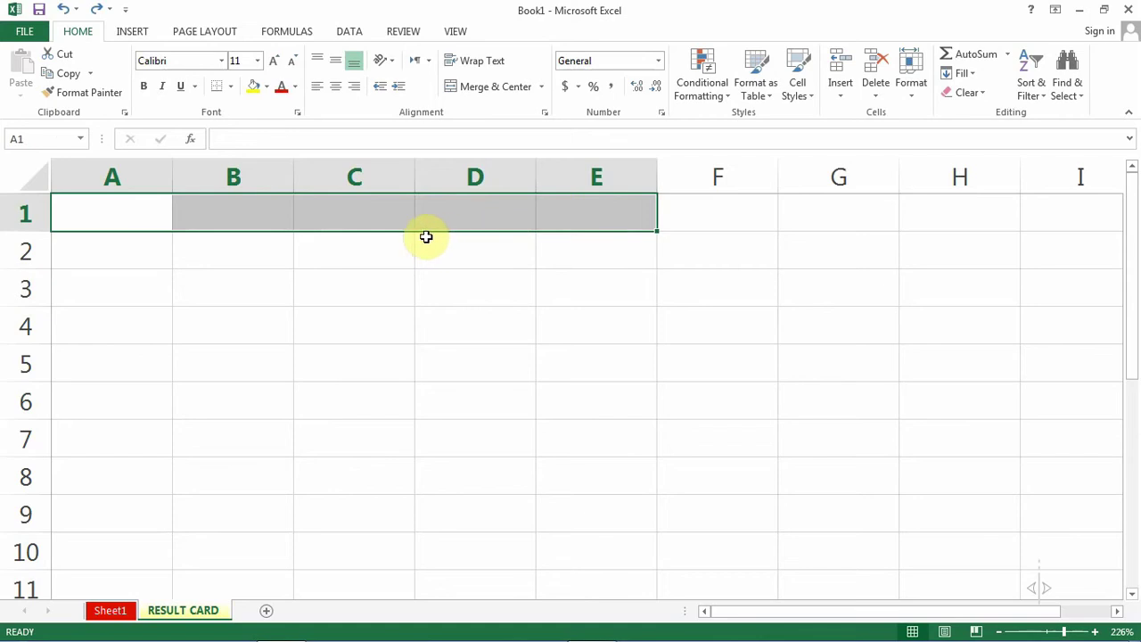
left_click_drag(418, 184, 342, 186)
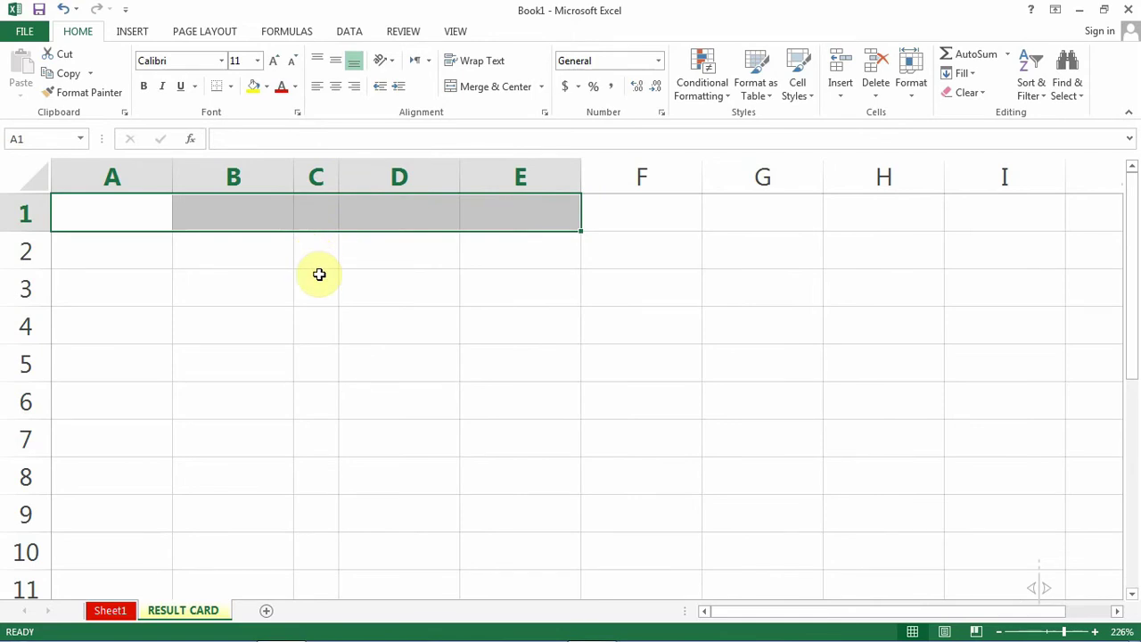
key("ctrl+z")
left_click(260, 285)
left_click(130, 219)
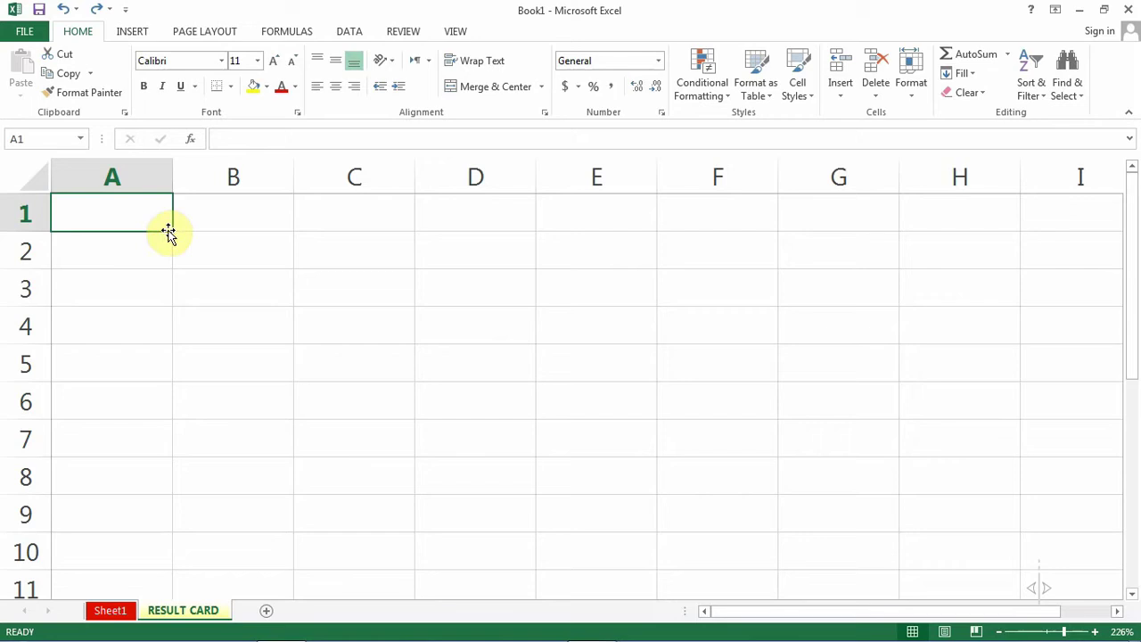
Select columns A through F on the RESULT CARD sheet
left_click(263, 228)
left_click(316, 226)
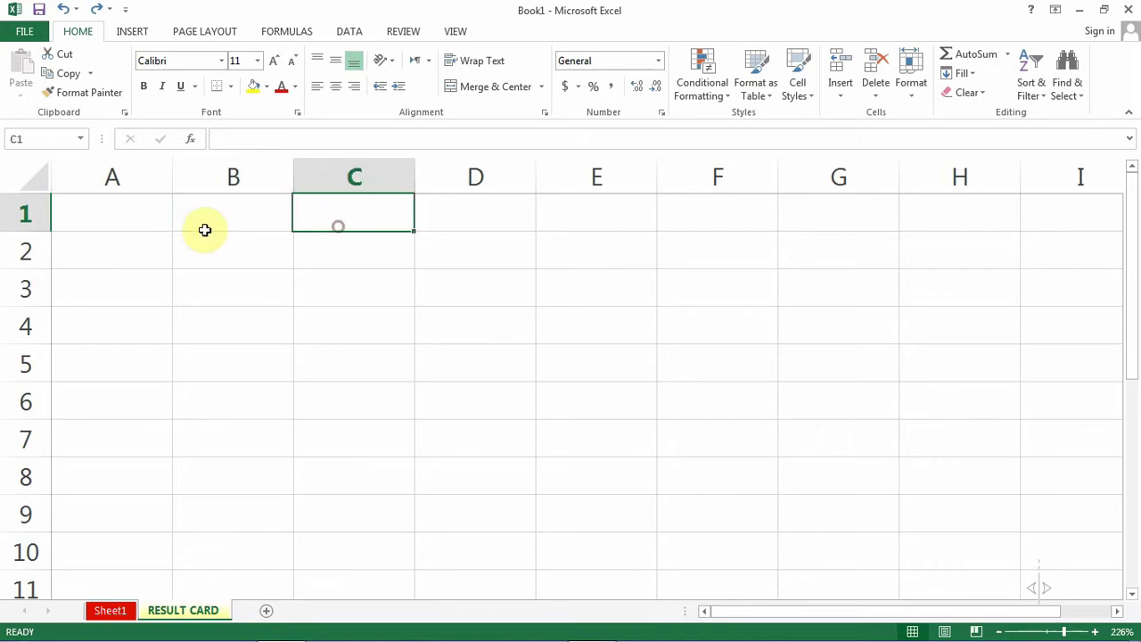
left_click(148, 222)
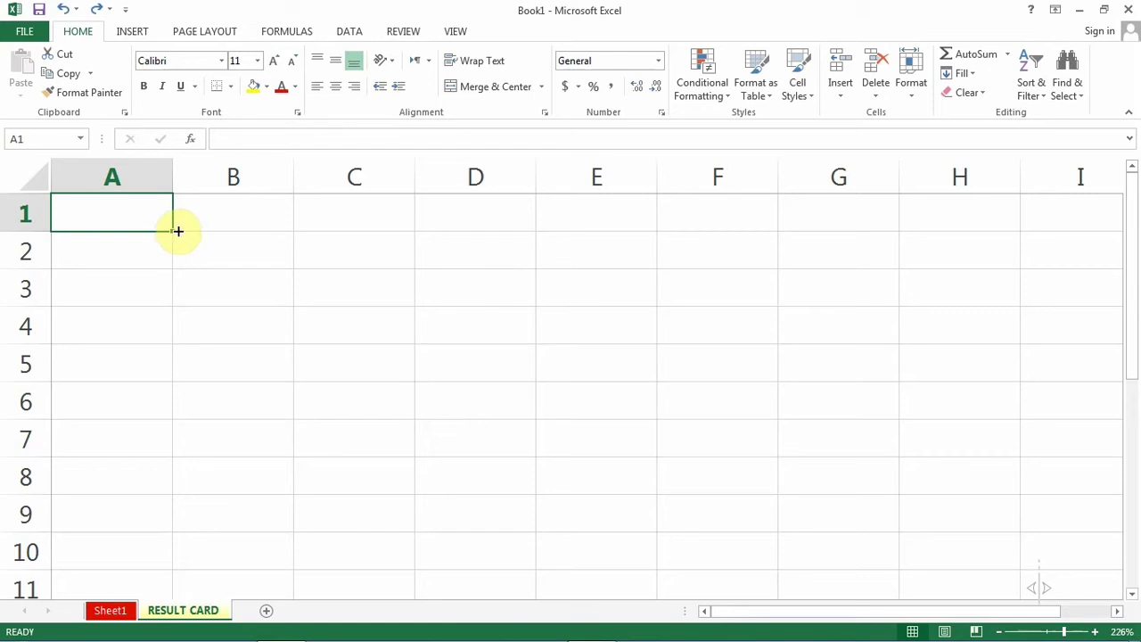
mouse_move(159, 215)
left_mouse_down()
mouse_move(659, 215)
mouse_move(512, 214)
left_mouse_up()
left_click(479, 242)
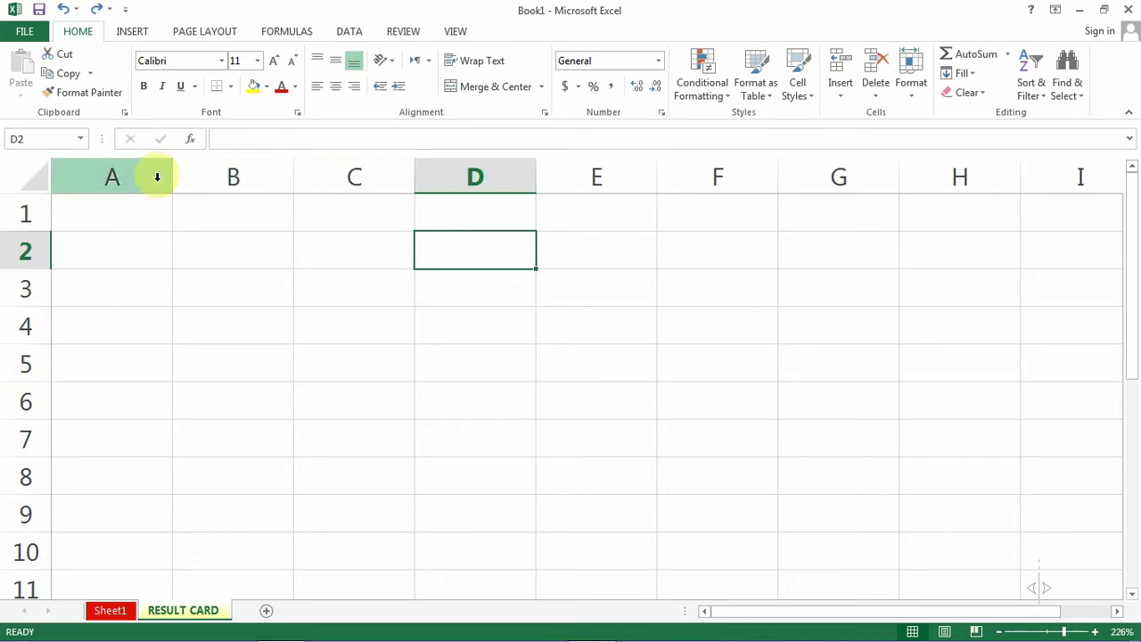
left_click_drag(157, 176, 292, 172)
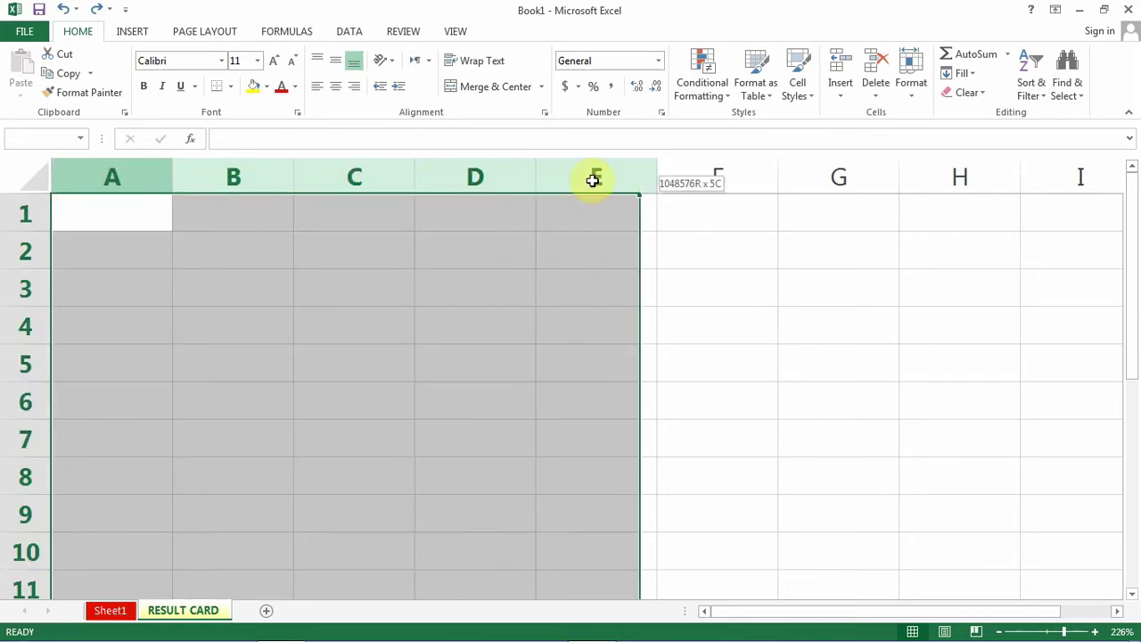
left_click_drag(292, 171, 695, 176)
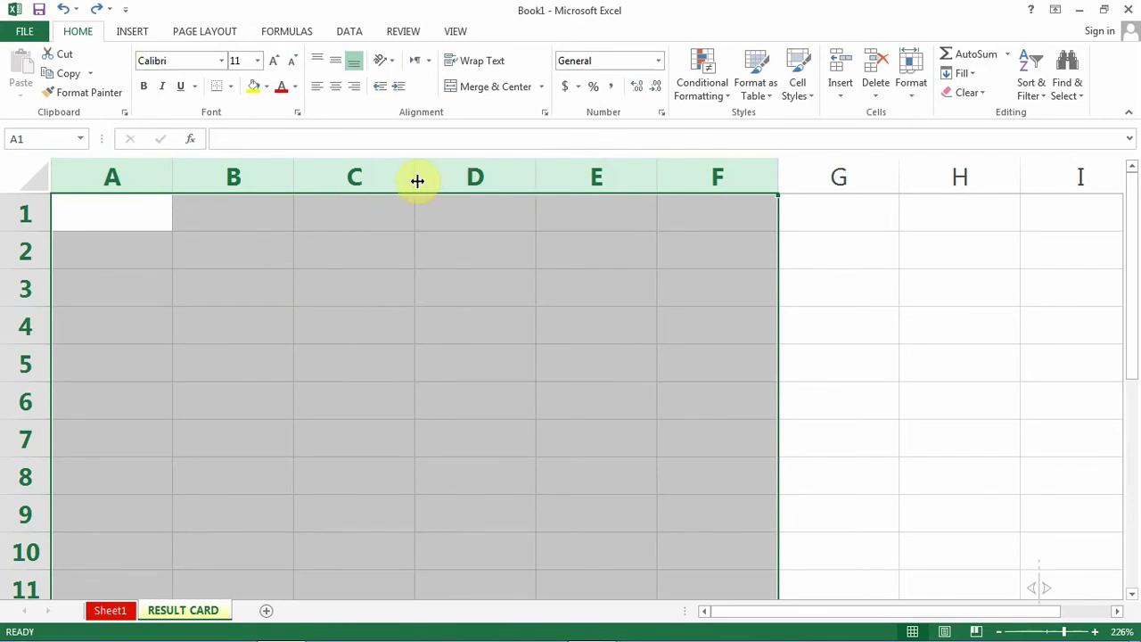
Resize columns A to F together to one equal, much wider width
left_click_drag(417, 181, 416, 182)
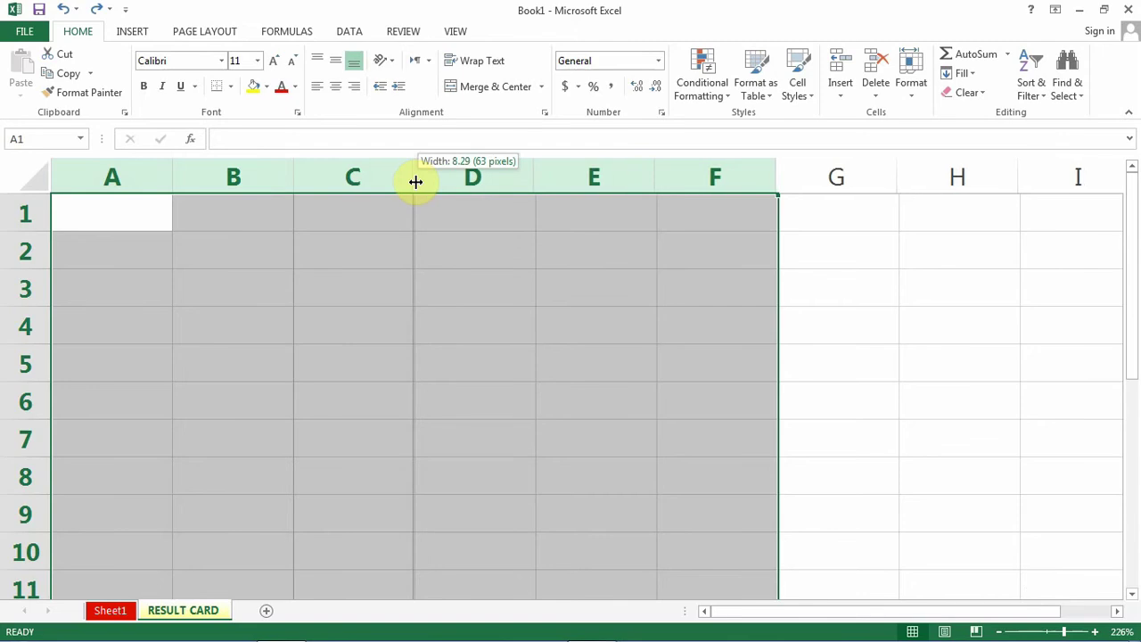
left_click_drag(412, 182, 345, 175)
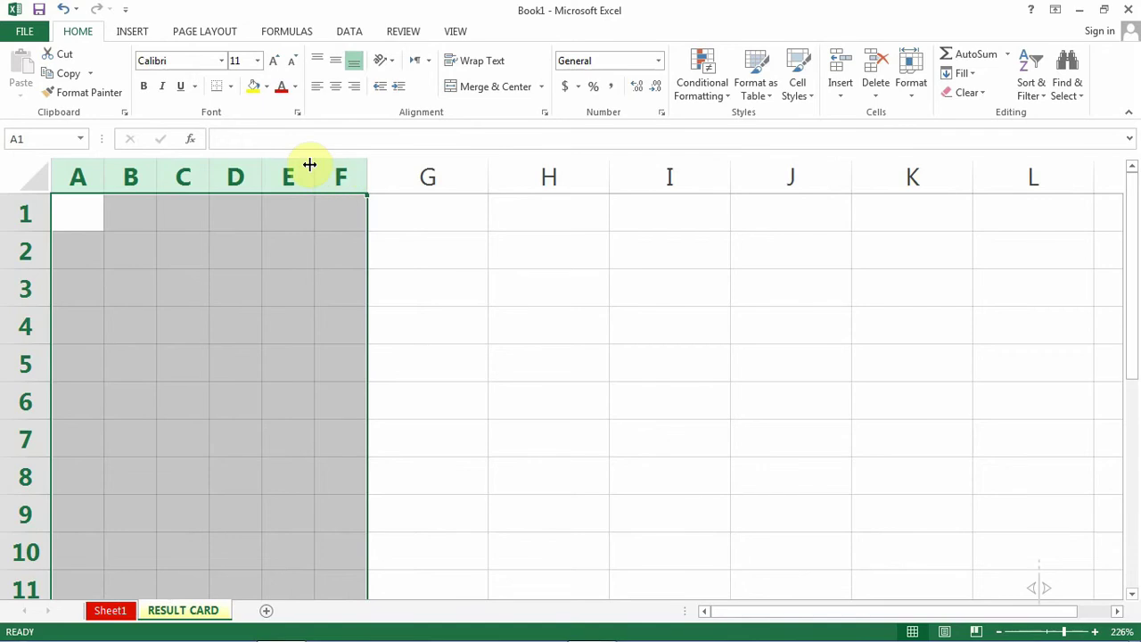
mouse_move(313, 169)
left_mouse_down()
mouse_move(429, 175)
mouse_move(336, 178)
left_mouse_up()
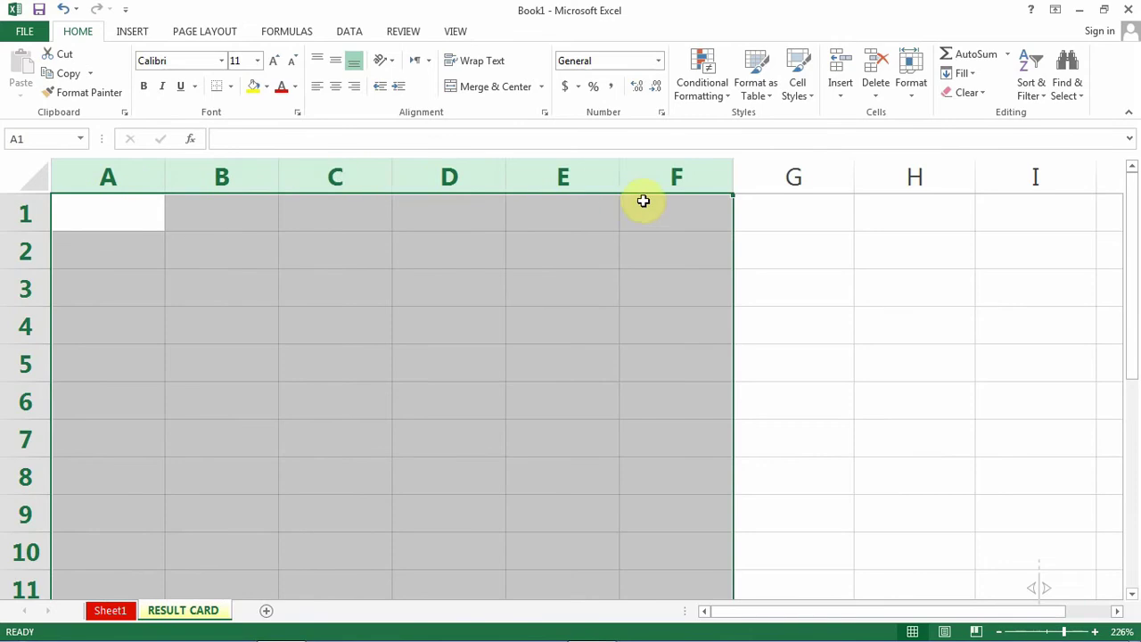
left_click_drag(617, 173, 520, 188)
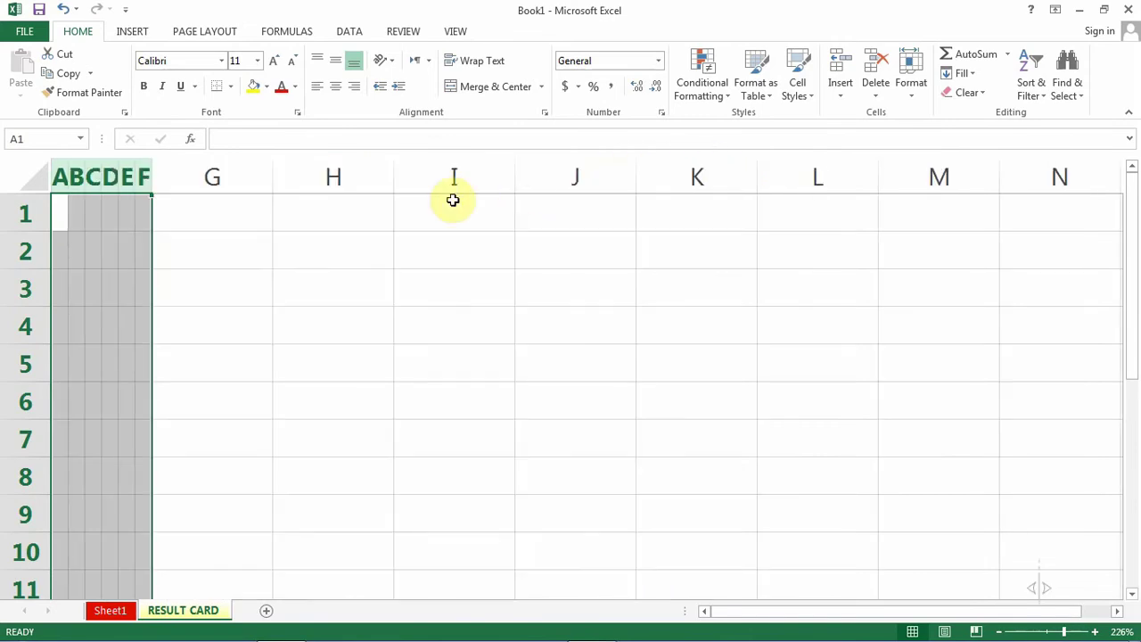
left_click_drag(152, 178, 244, 181)
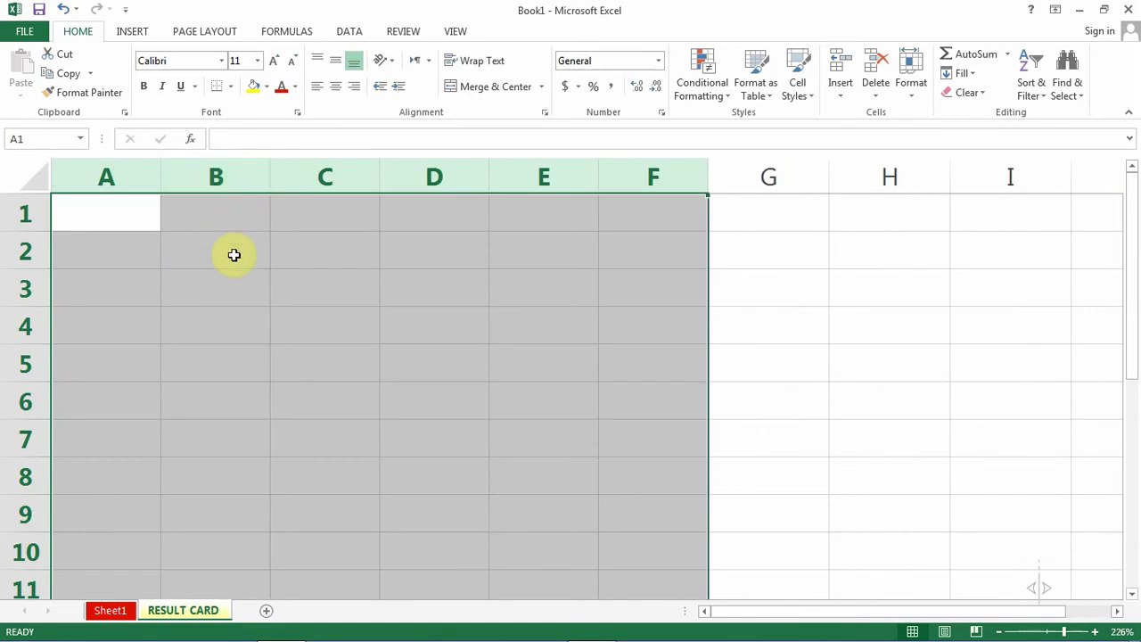
left_click(223, 253)
left_click(200, 204)
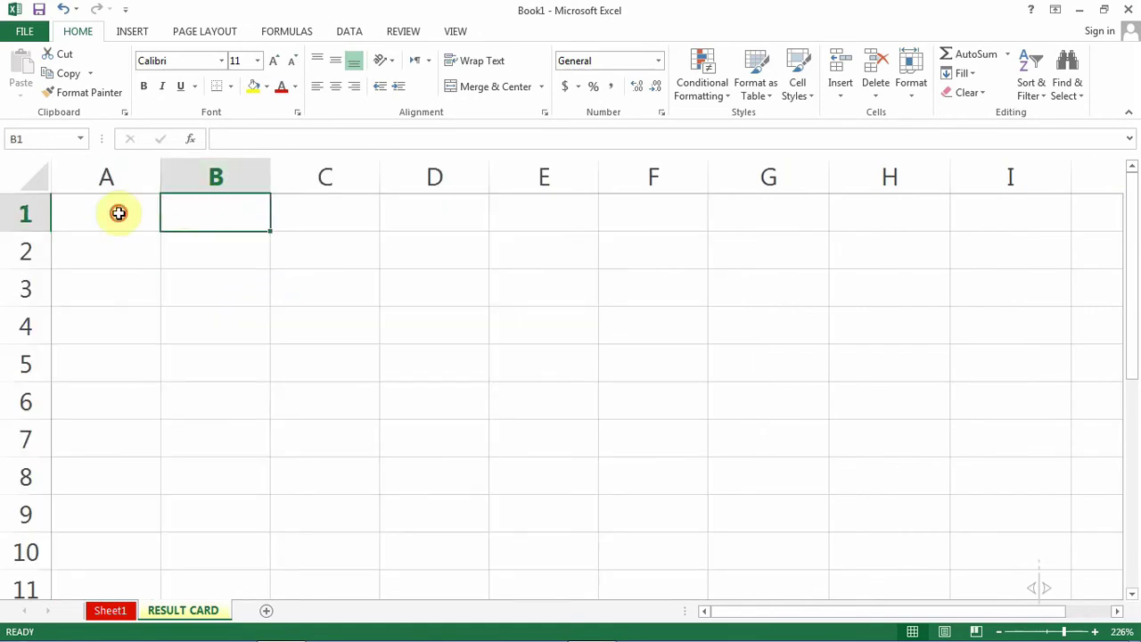
left_click_drag(117, 211, 633, 205)
Select rows 1 through 6 and drag their boundary down to make them taller
left_click(548, 292)
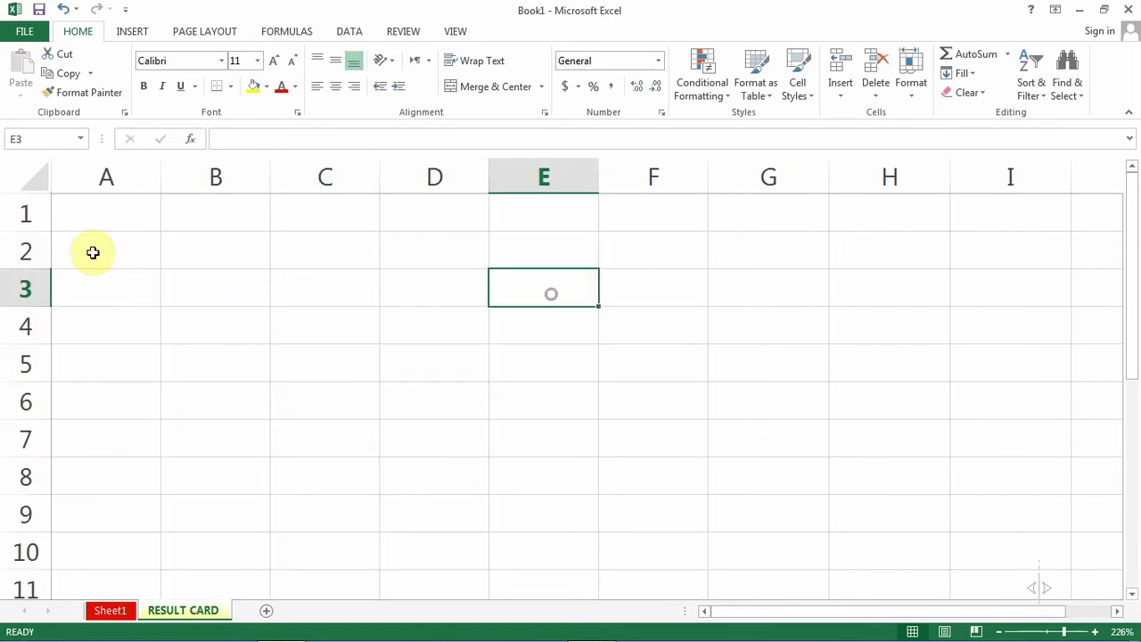
left_click_drag(100, 177, 433, 176)
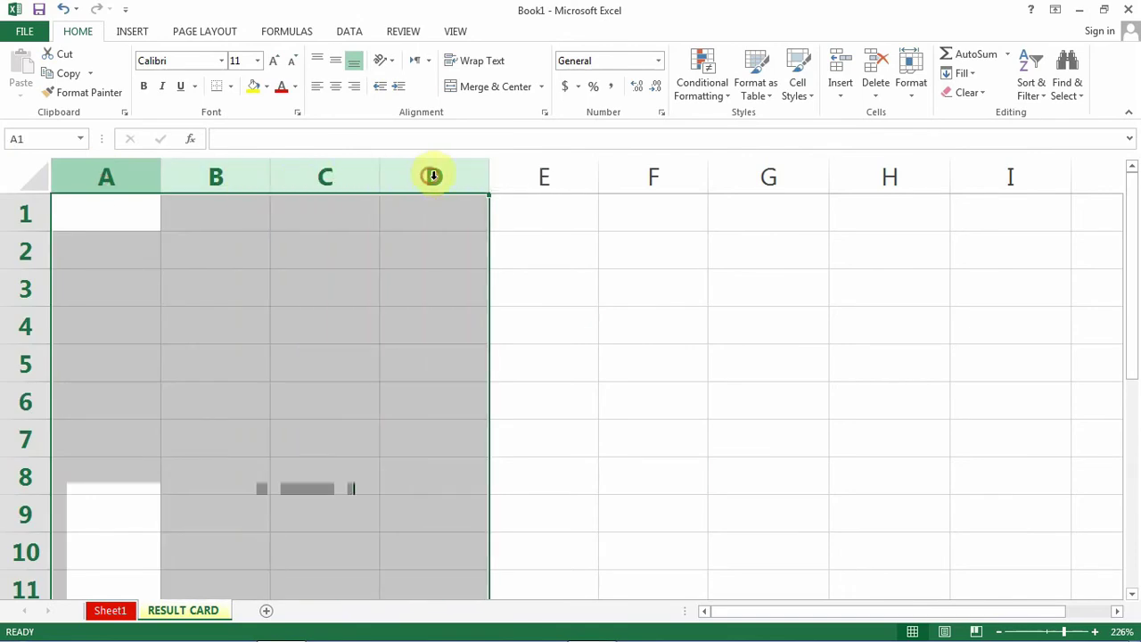
left_click(471, 224)
left_click_drag(31, 219, 26, 403)
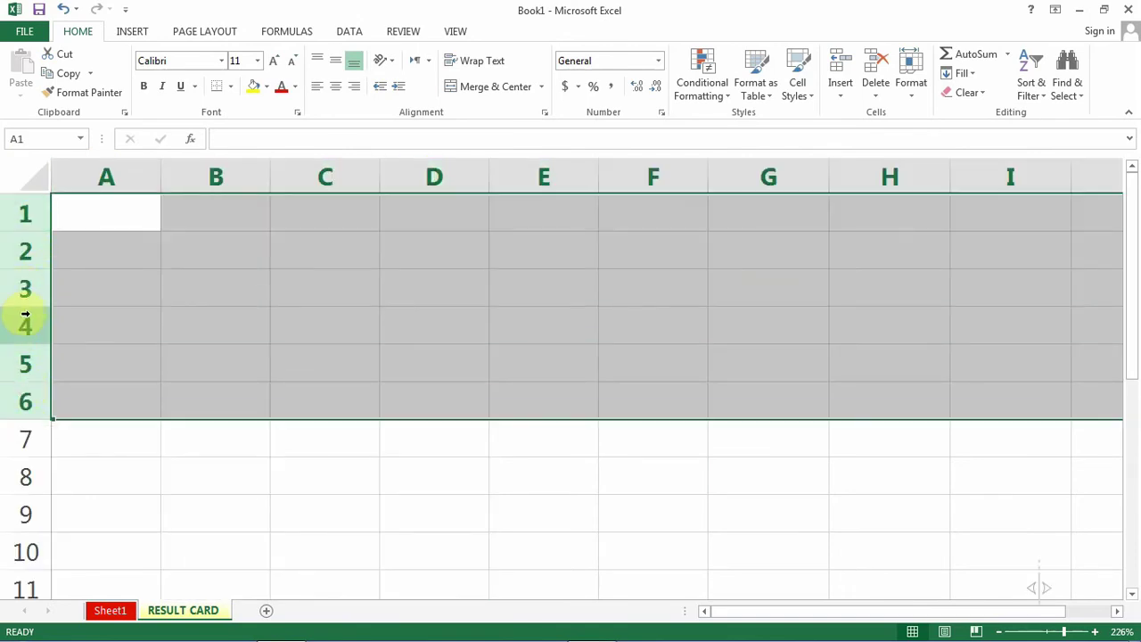
left_click_drag(35, 307, 15, 361)
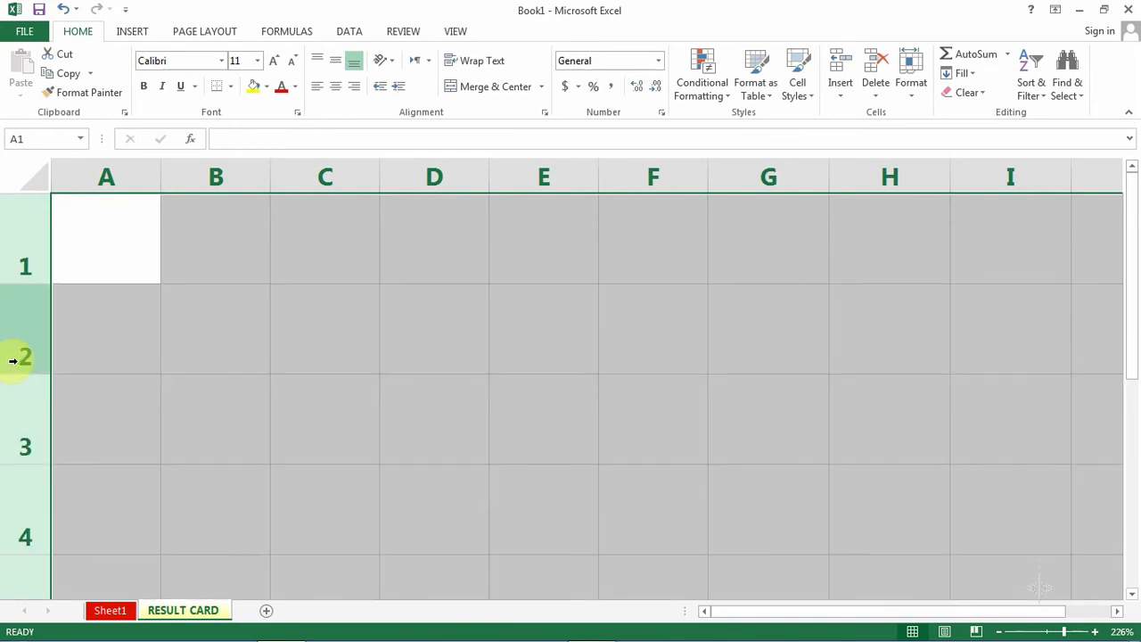
left_click(102, 268)
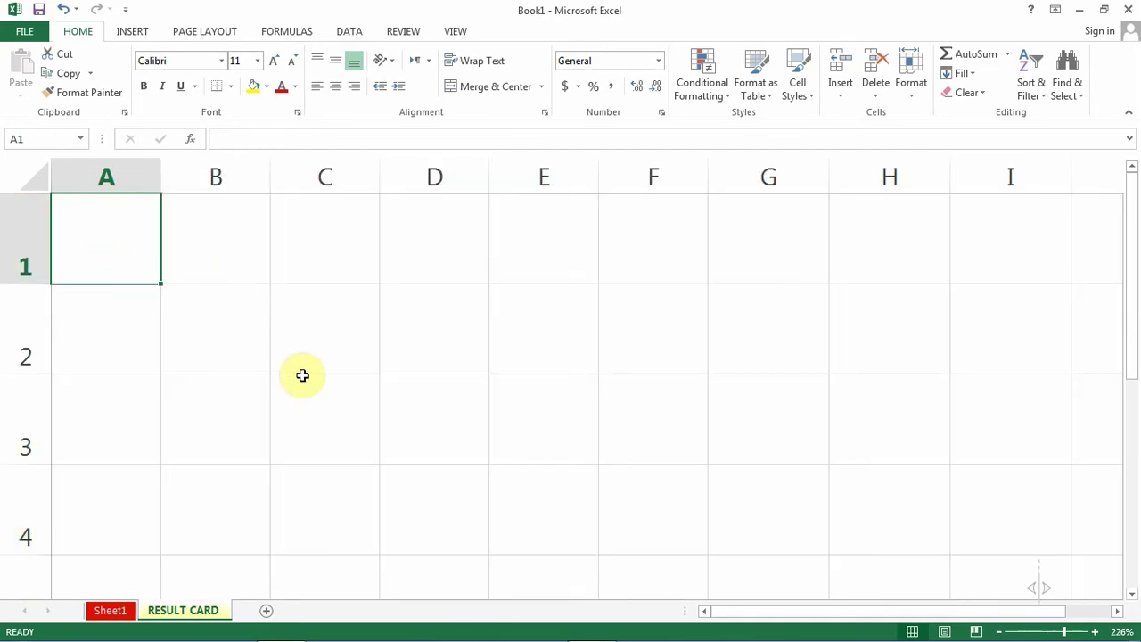
Click across cells A1 through F1, C2 and A2 on the resized grid
left_click(318, 348)
left_click(359, 259)
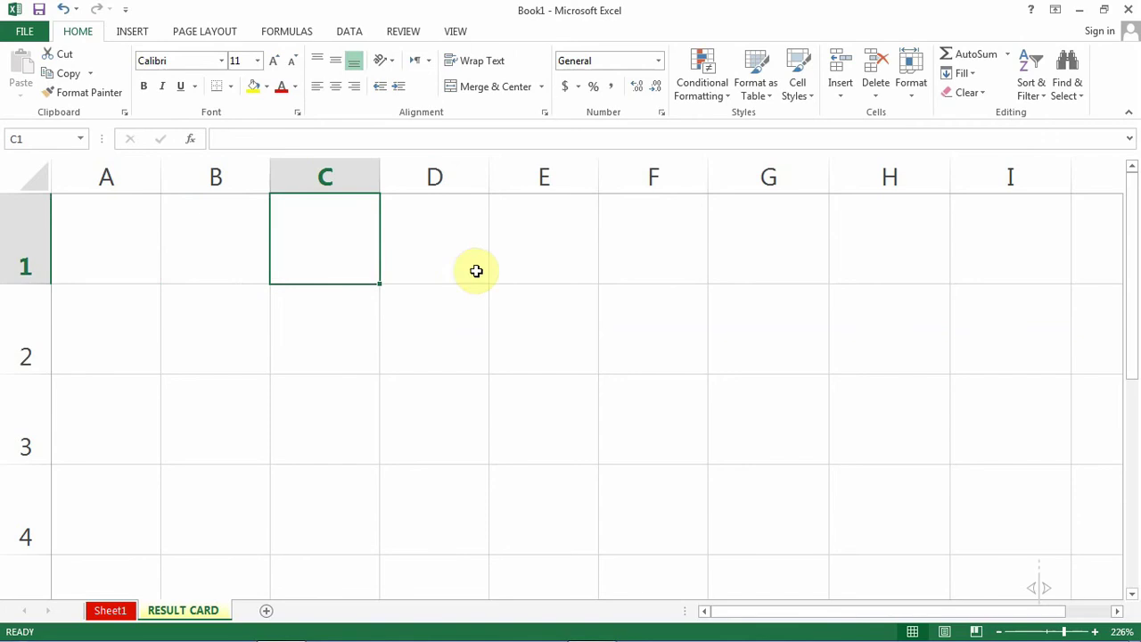
left_click(104, 258)
left_click(240, 244)
left_click(381, 241)
left_click(509, 245)
left_click(640, 232)
left_click(539, 232)
left_click(431, 248)
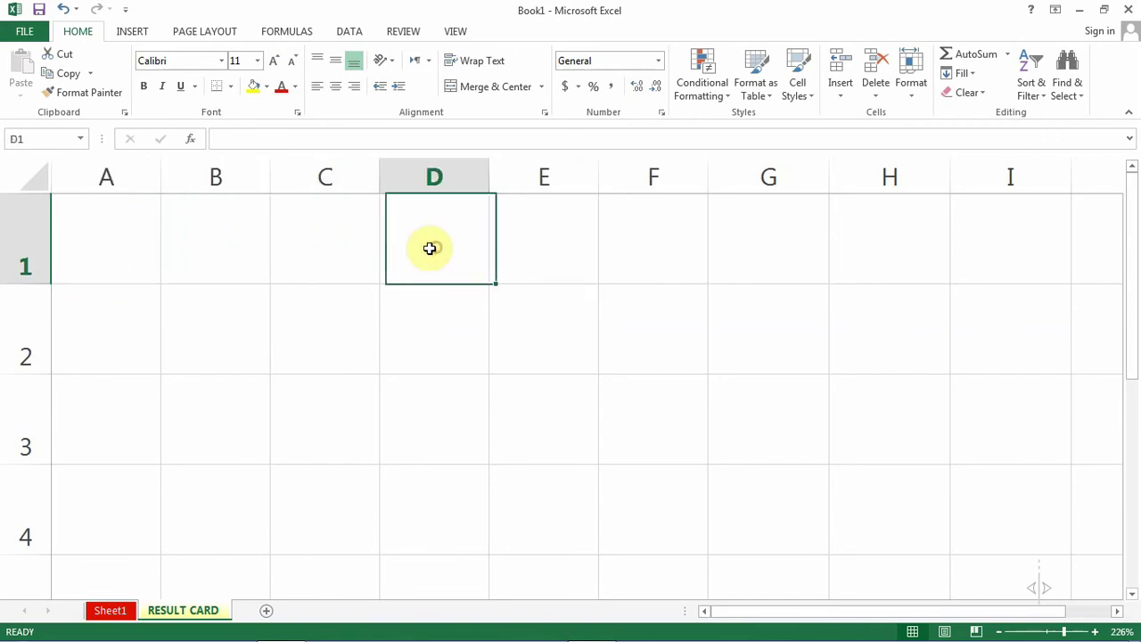
left_click(277, 241)
left_click(174, 250)
left_click(101, 252)
left_click(218, 253)
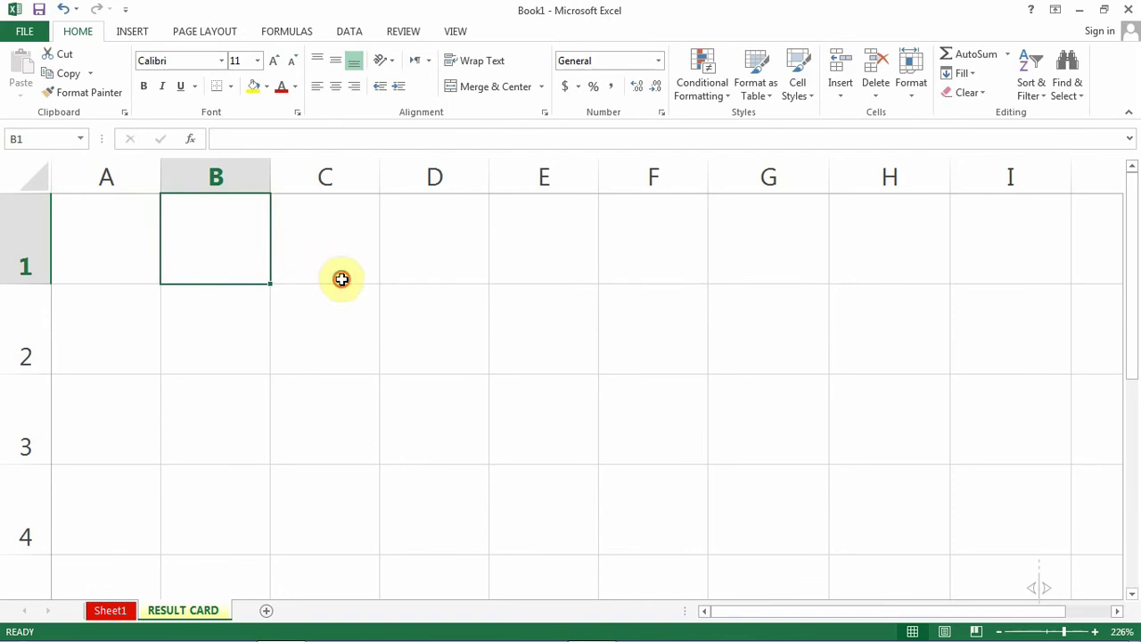
left_click(341, 279)
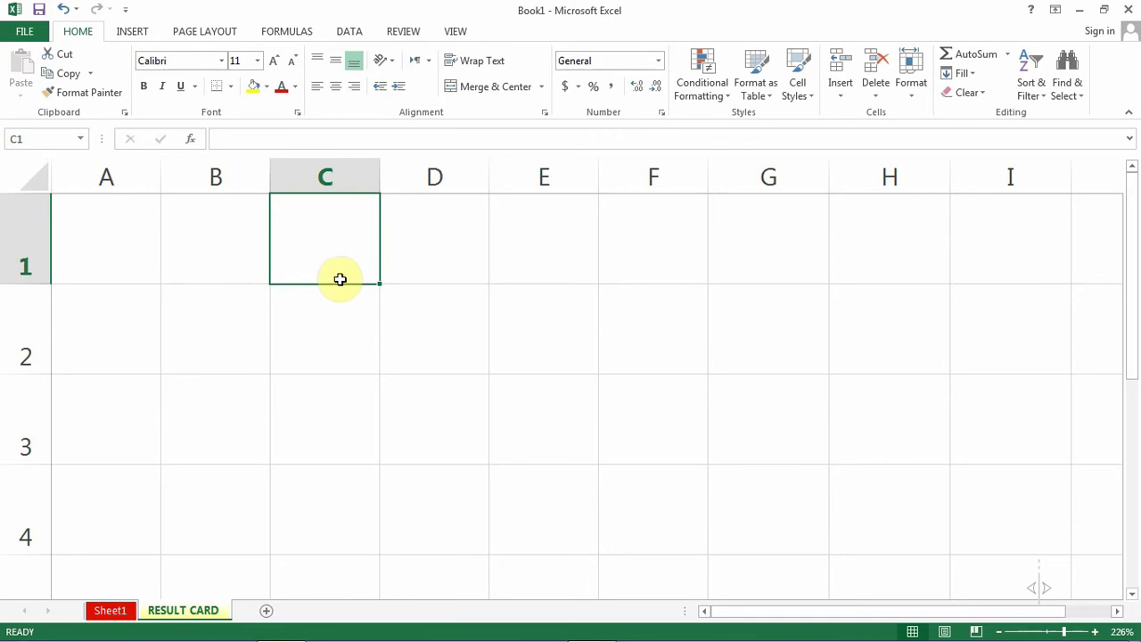
left_click(100, 275)
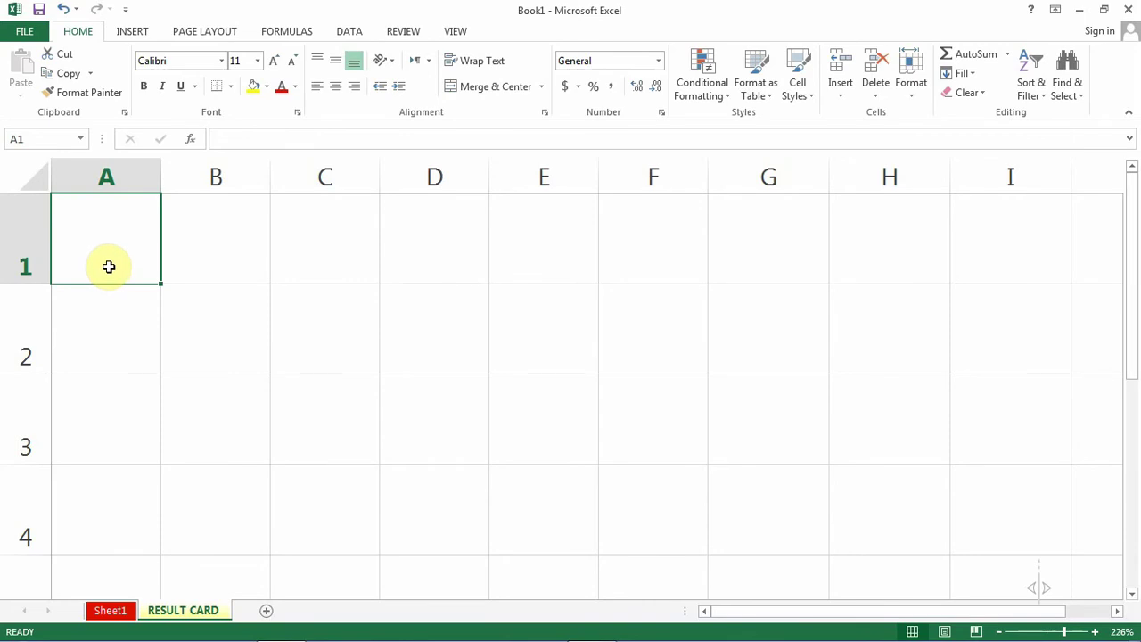
left_click(96, 315)
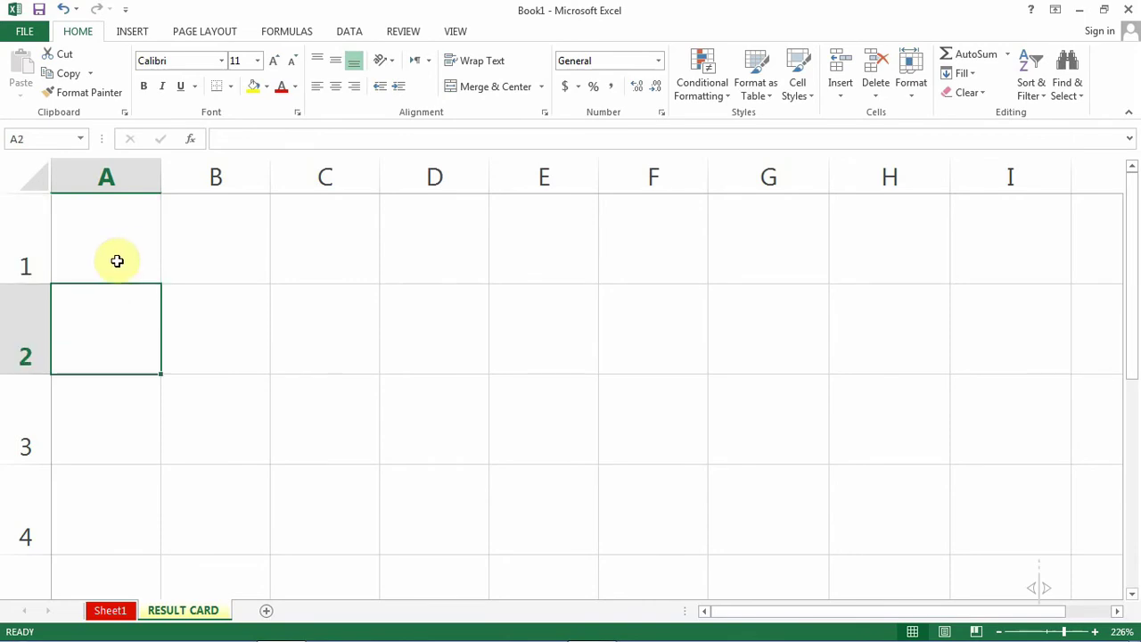
left_click(117, 261)
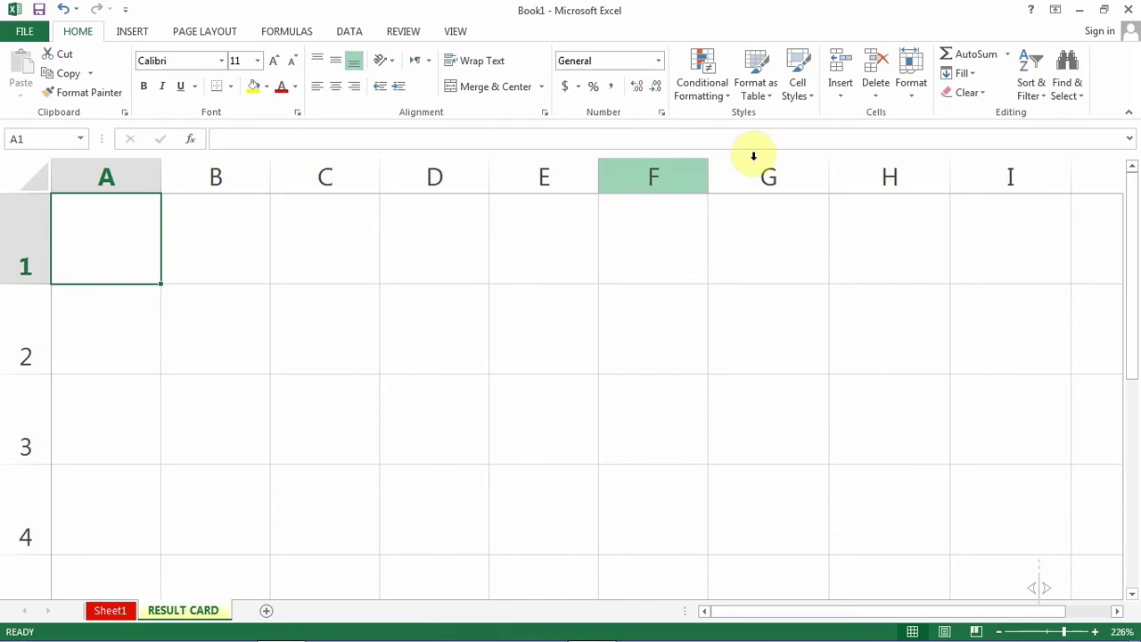
left_click(911, 93)
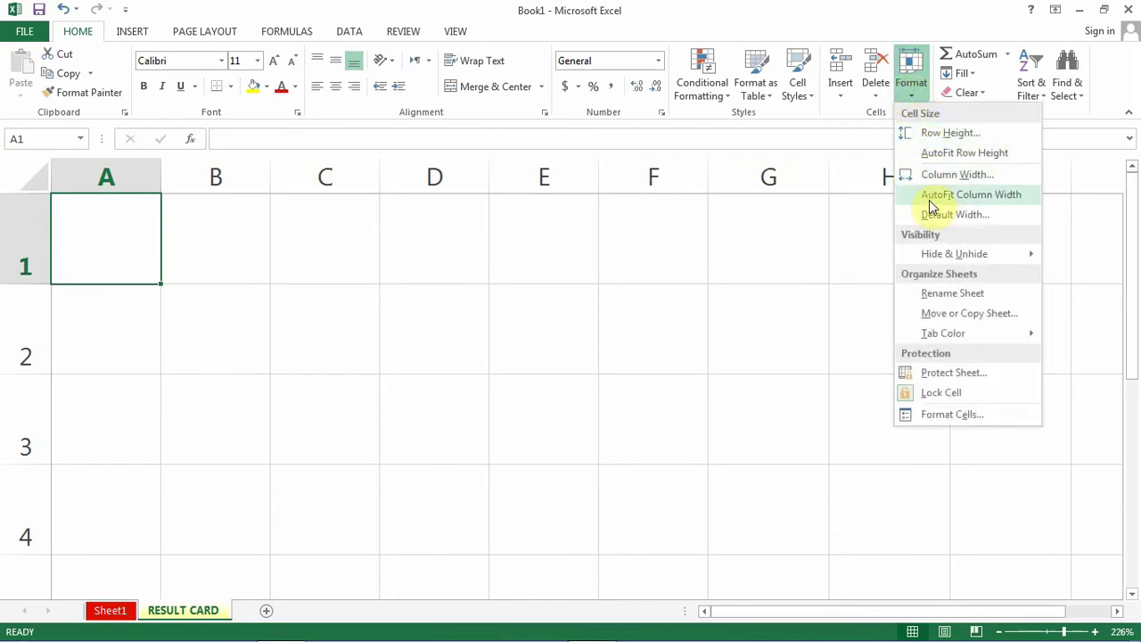
mouse_move(927, 258)
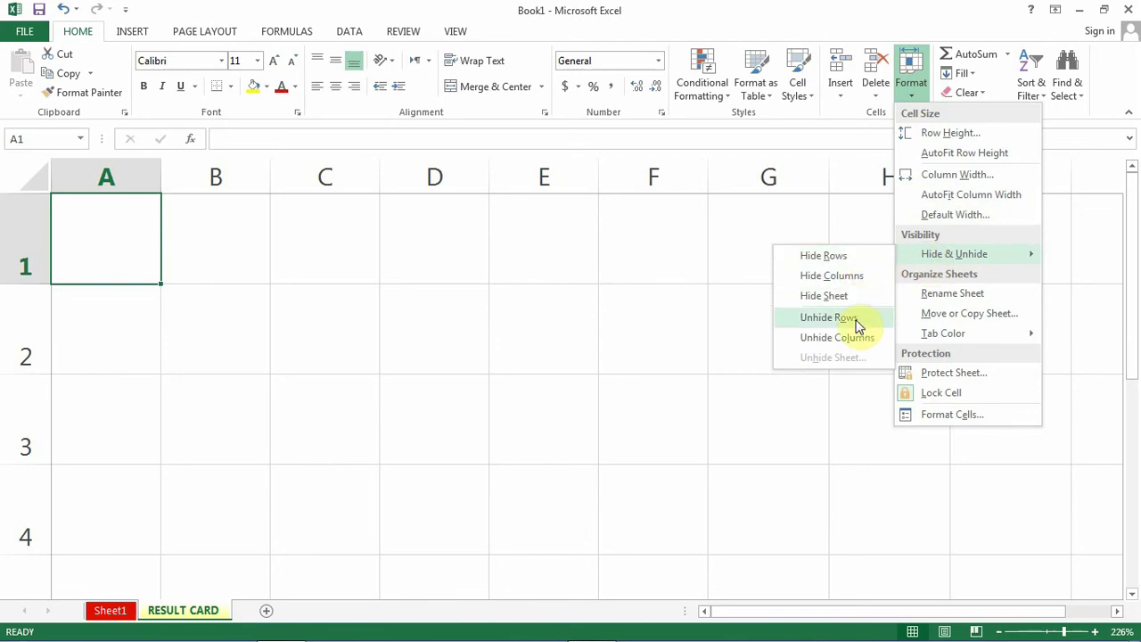
key("Escape")
scroll(842, 278, "right", 1)
left_click(606, 276)
left_click(236, 240)
left_click(197, 383)
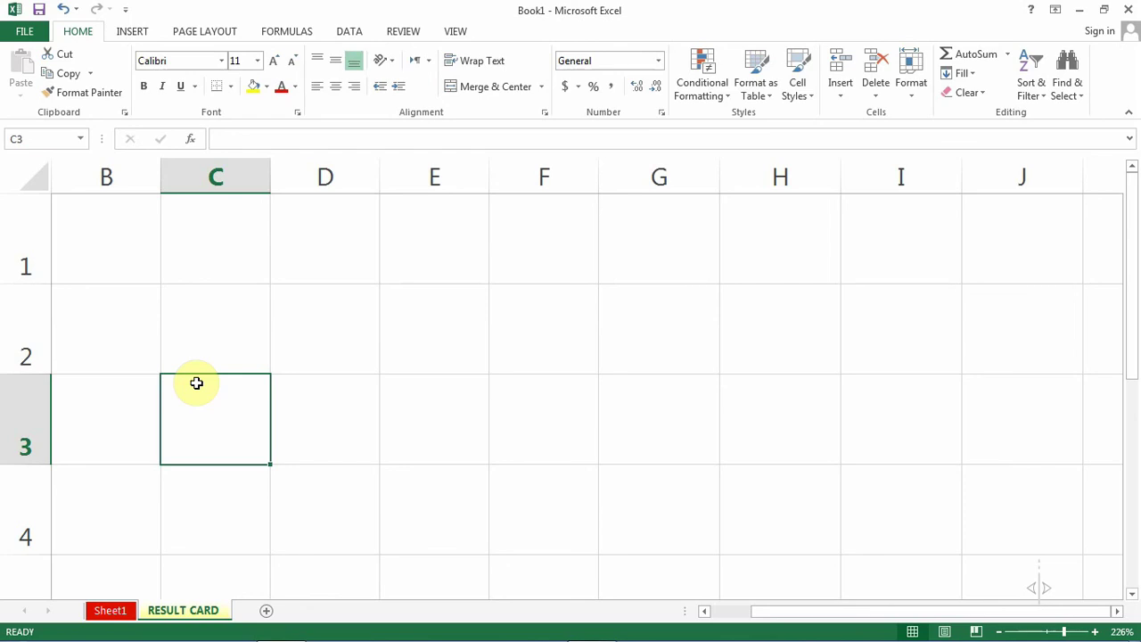
left_click(377, 318)
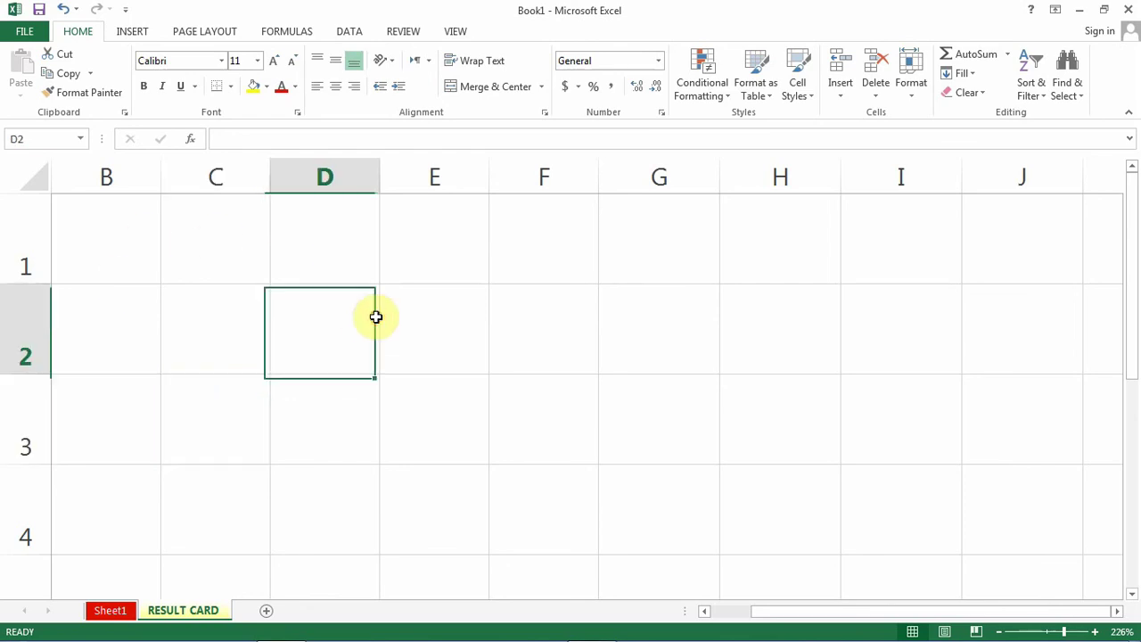
left_click(325, 250)
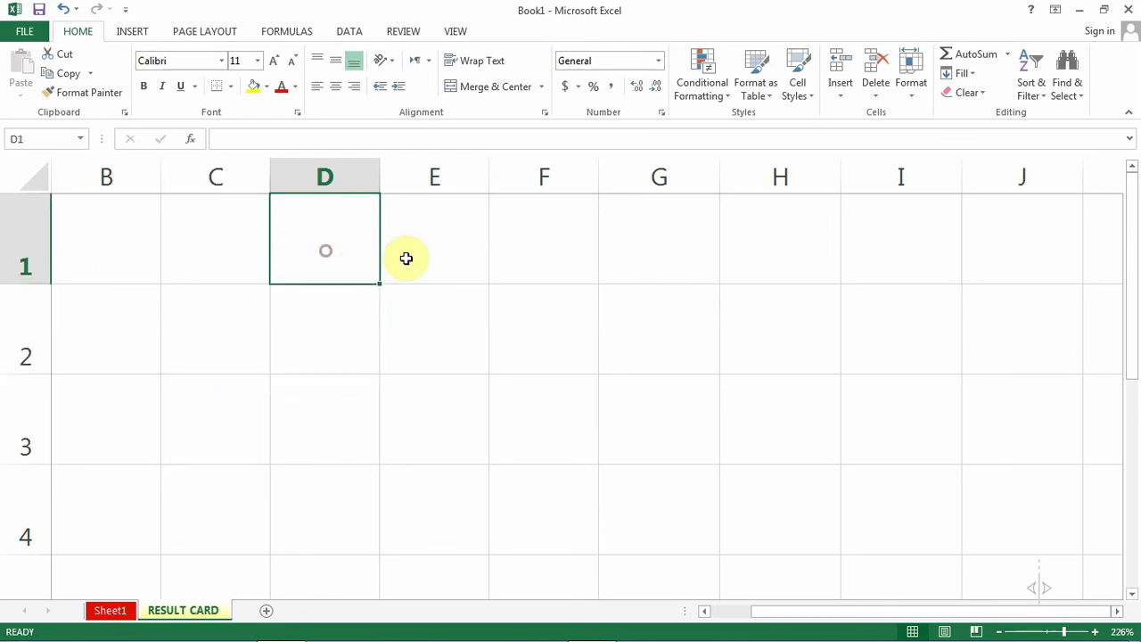
left_click(419, 350)
left_click(342, 333)
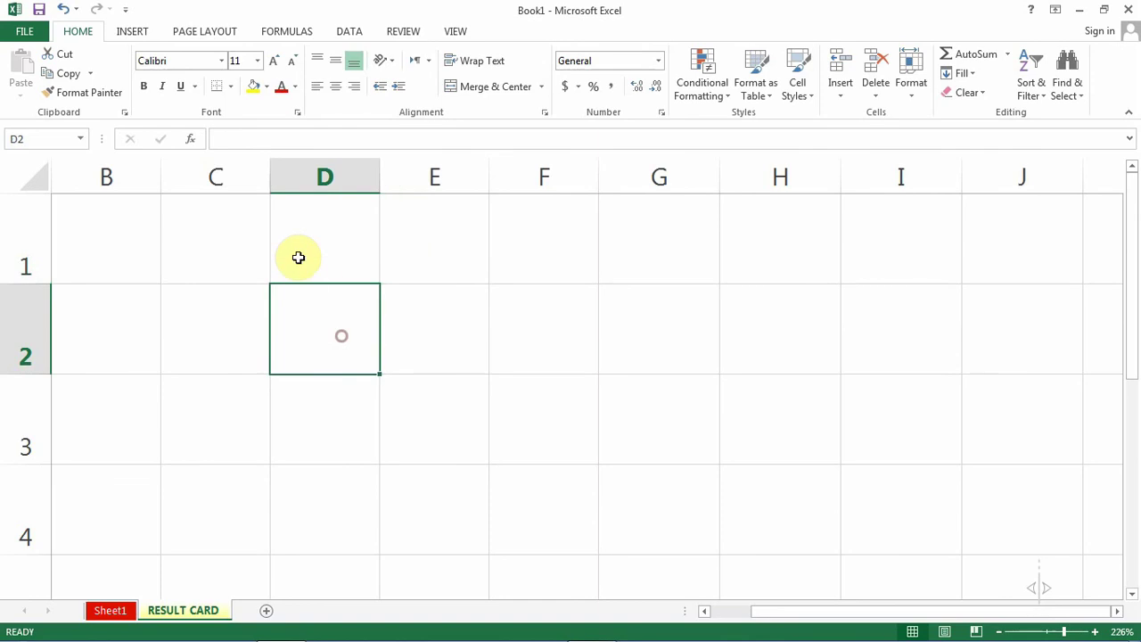
left_click(298, 257)
left_click(226, 239)
left_click(113, 218)
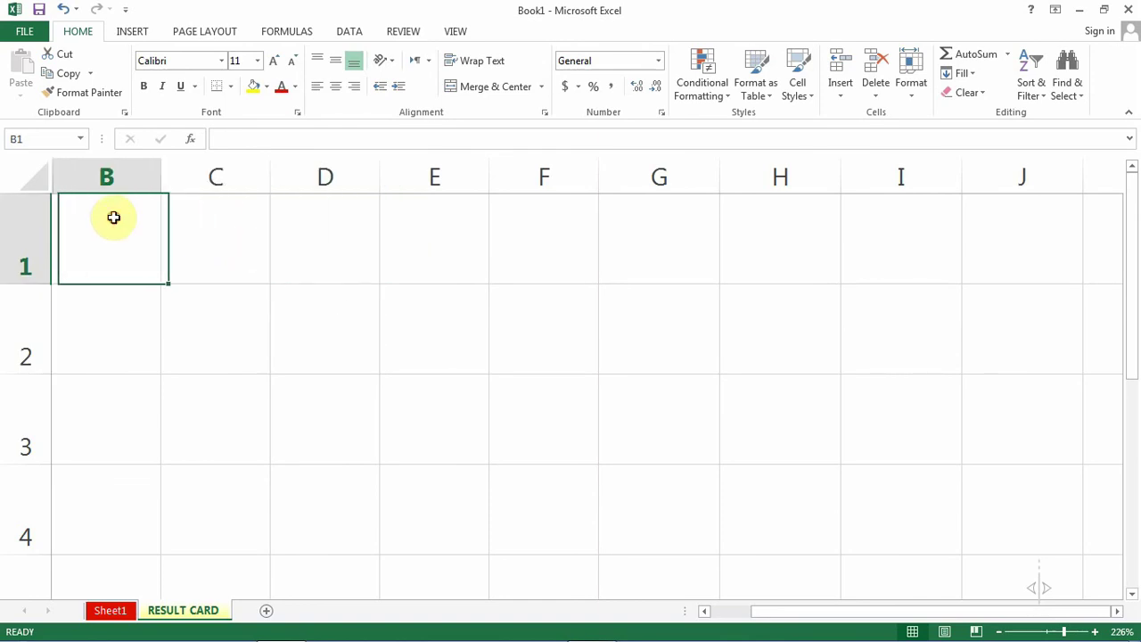
left_click(208, 229)
left_click(357, 252)
left_click(413, 247)
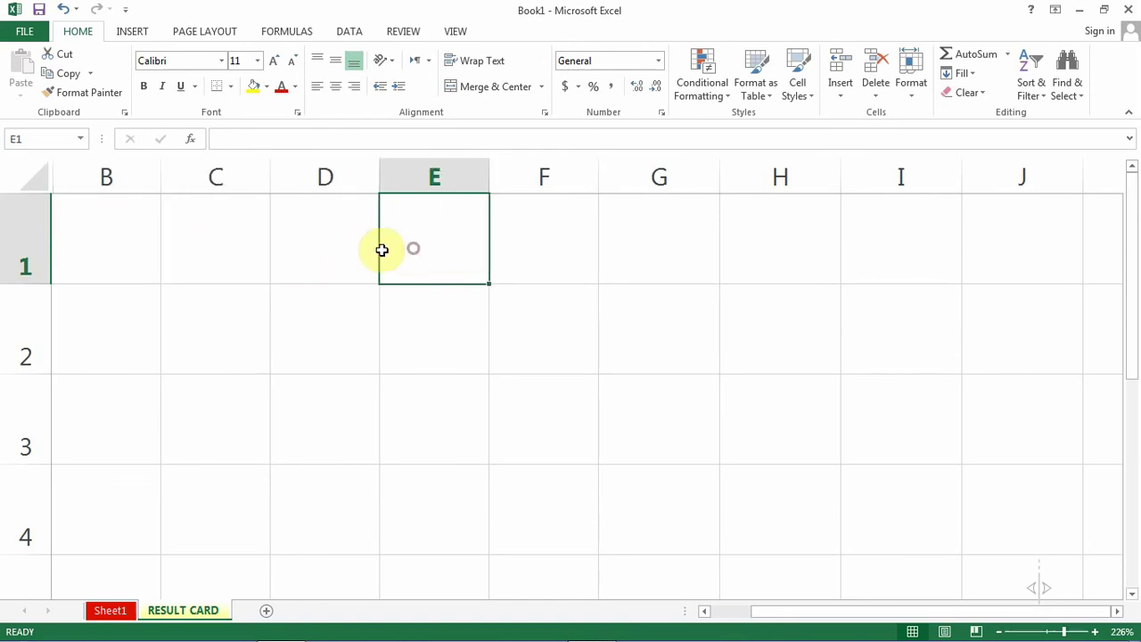
left_click(321, 255)
left_click(193, 258)
left_click(117, 245)
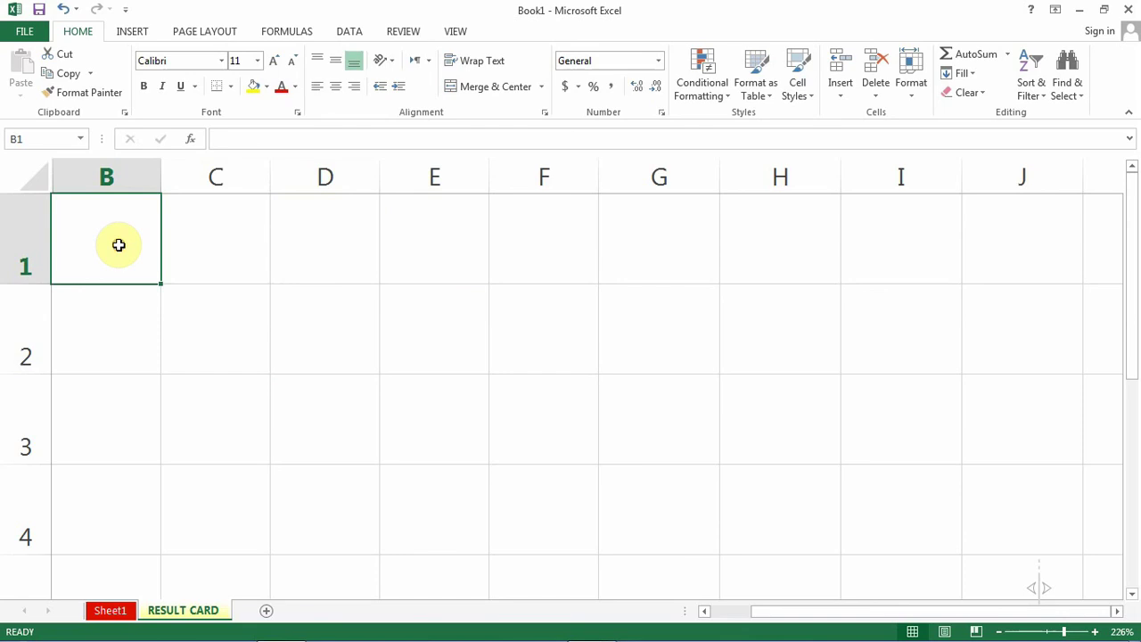
left_click(205, 253)
left_click(323, 248)
left_click(227, 247)
left_click(119, 255)
left_click(223, 334)
left_click(216, 247)
left_click(341, 243)
left_click(128, 241)
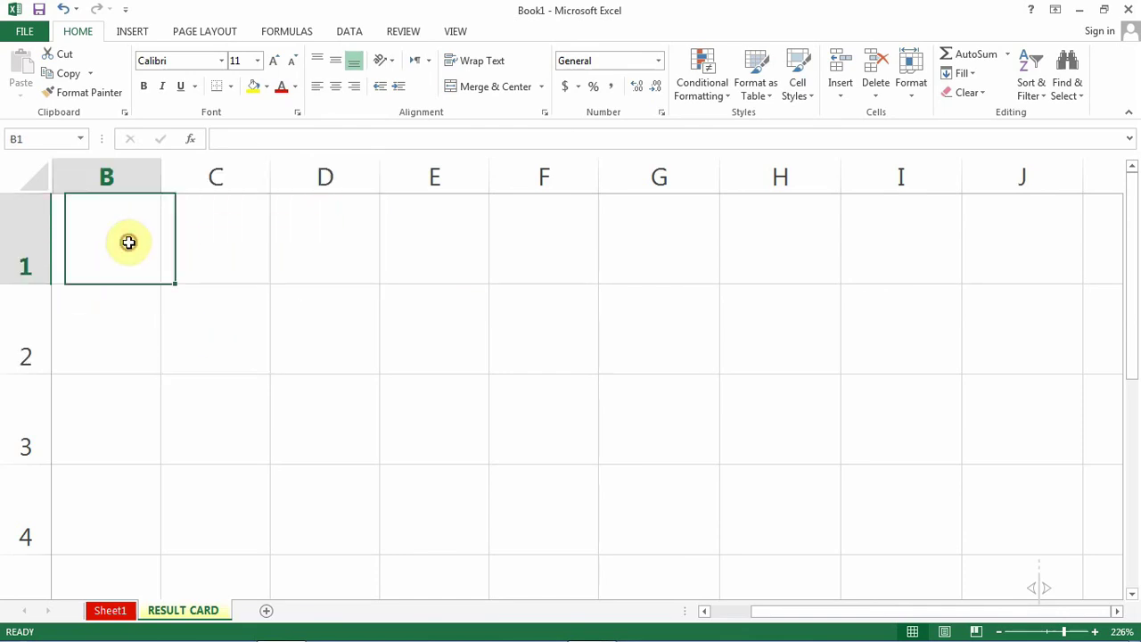
left_click(245, 223)
left_click(300, 231)
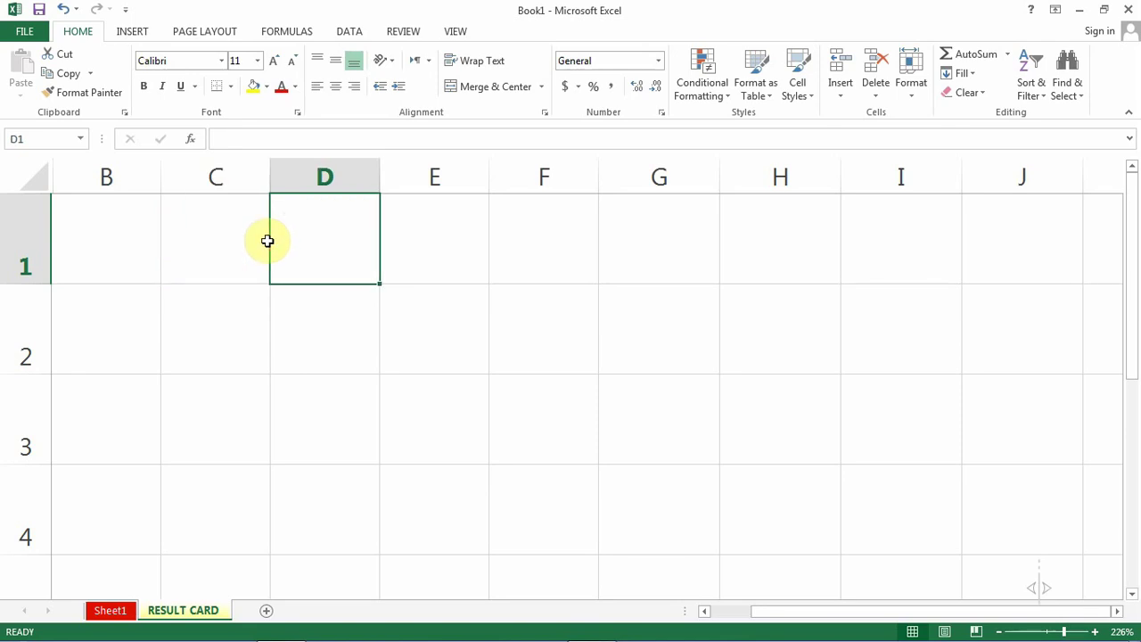